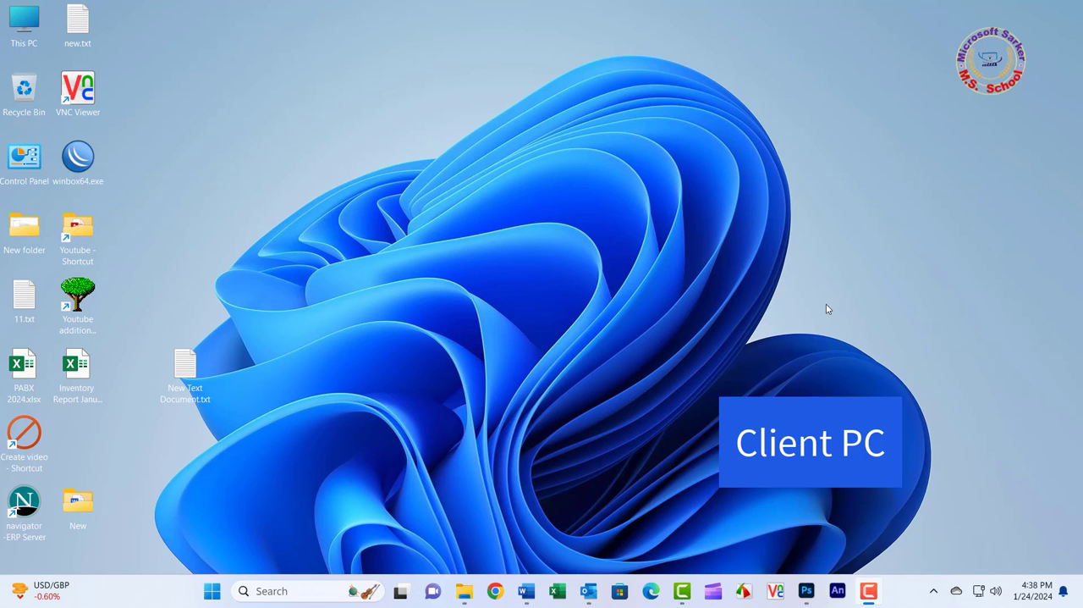
# - Run \\192.168.1.5 and try connecting to the shared EPSON L130 printer, which fails with an error
pyautogui.press('super+r')
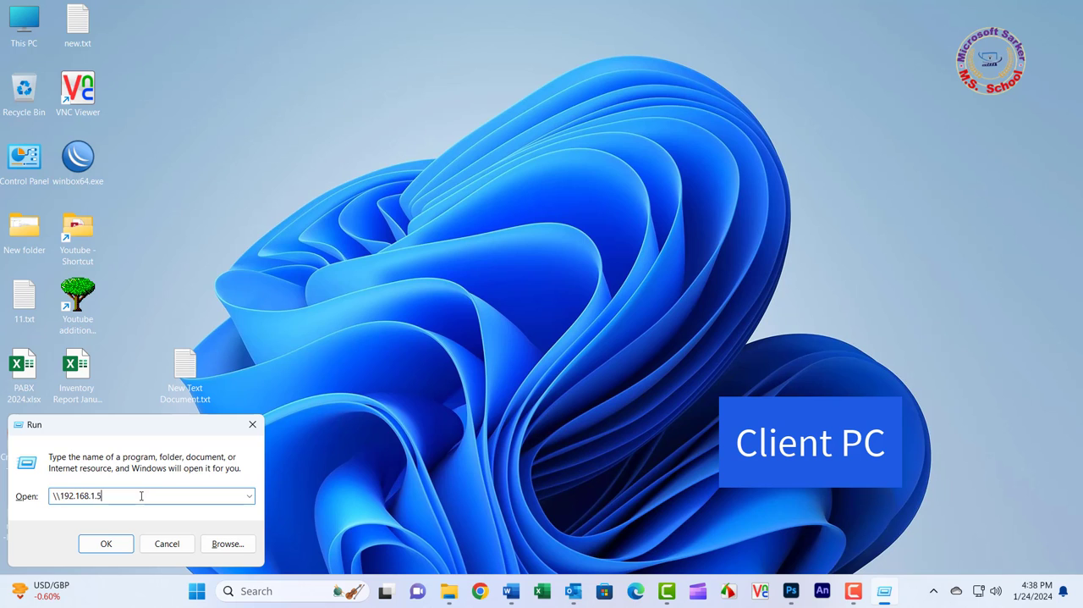
pyautogui.click(105, 543)
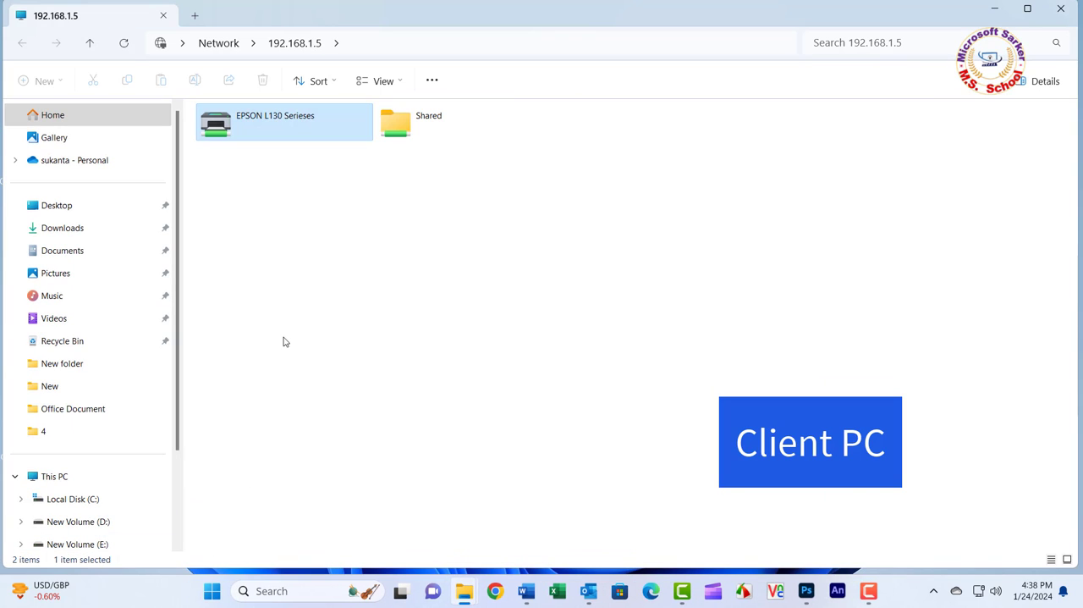
pyautogui.click(285, 339)
pyautogui.rightClick(246, 127)
pyautogui.click(267, 149)
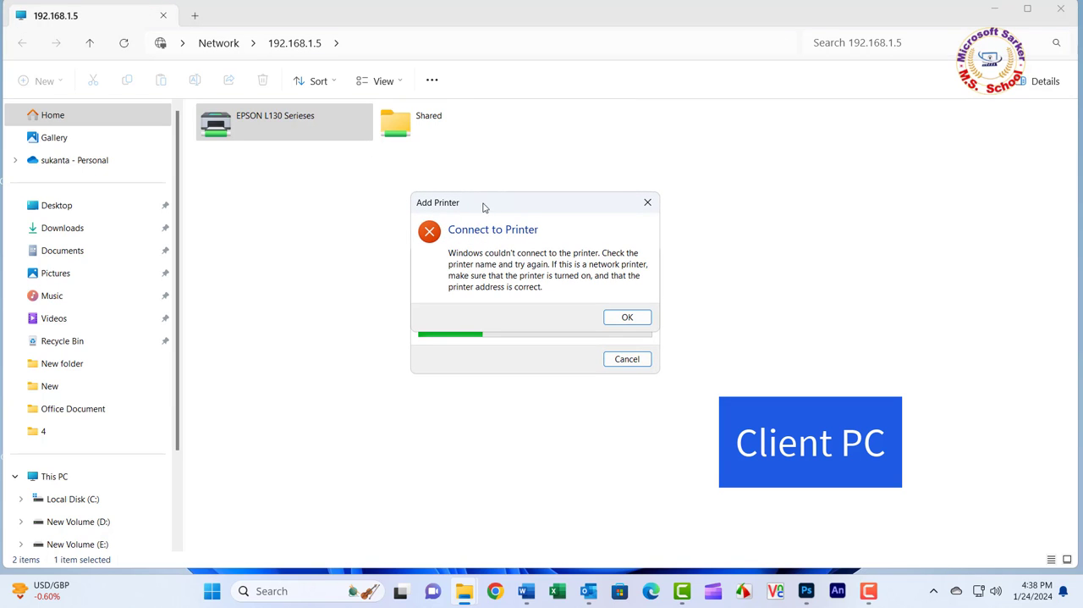
pyautogui.moveTo(484, 206); pyautogui.dragTo(477, 142)
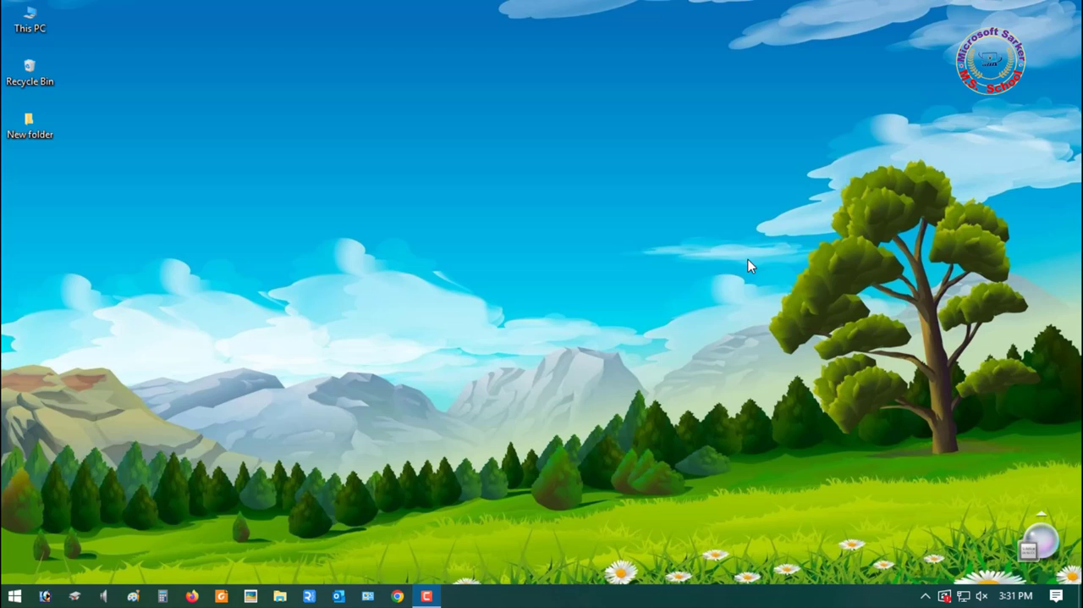
# - Launch Control Panel in Small icons view and go to Programs and Features
pyautogui.press('super')
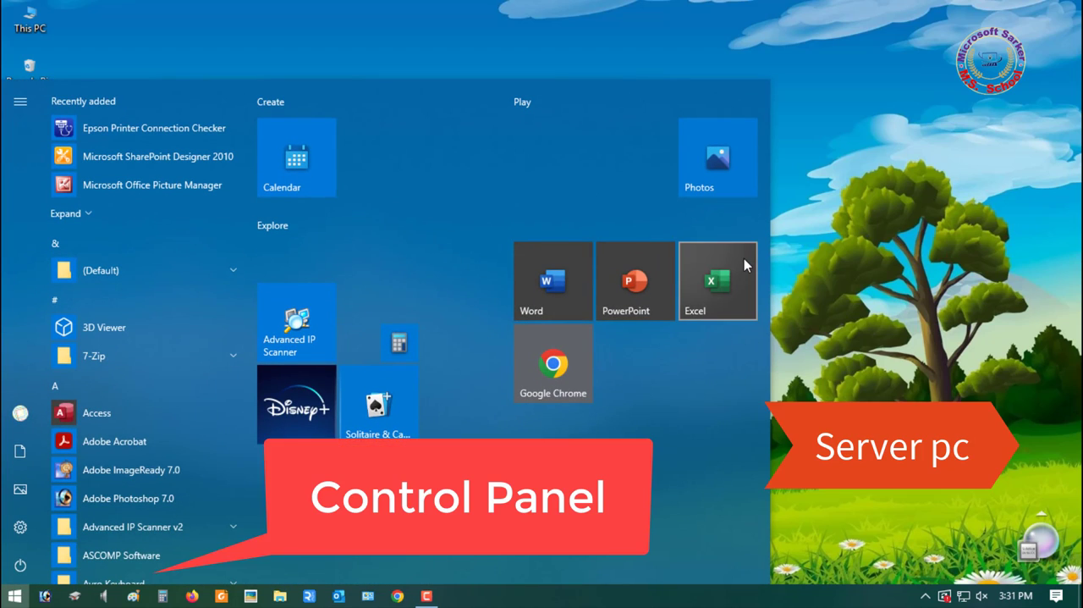
pyautogui.write('con')
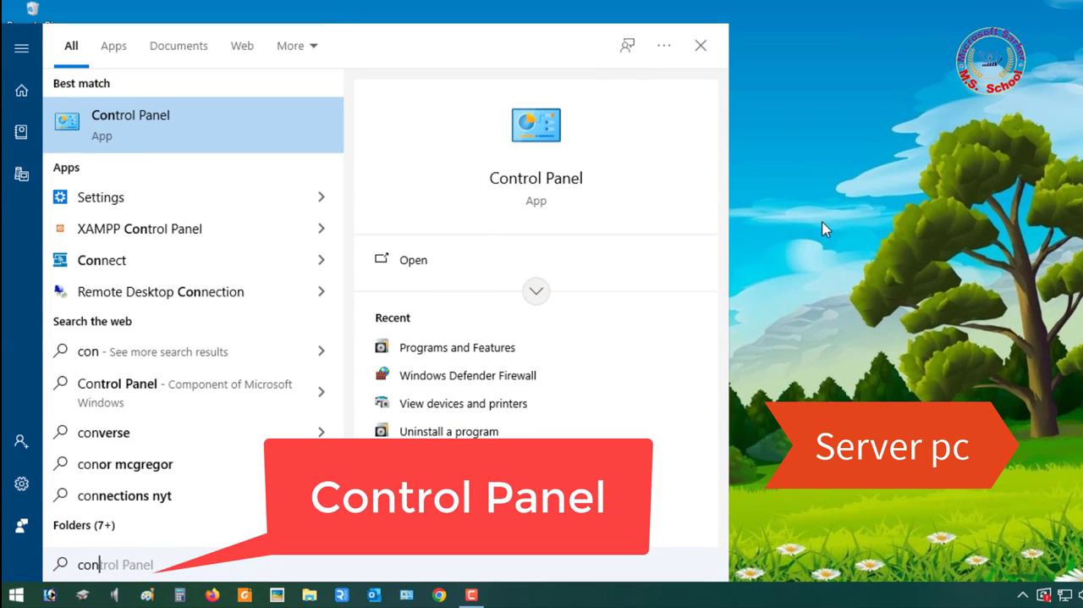
pyautogui.click(95, 127)
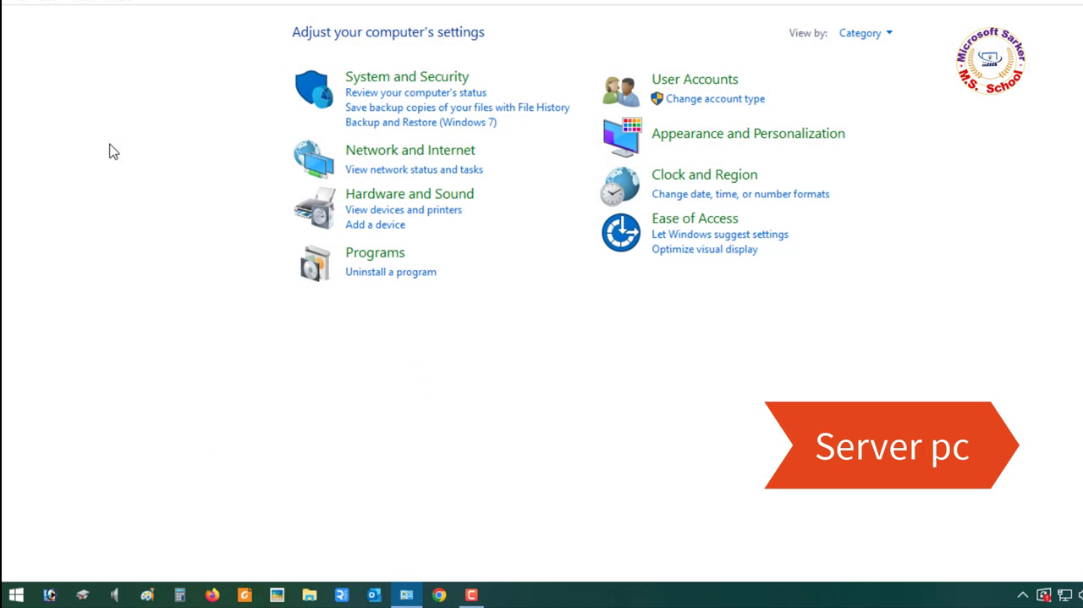
pyautogui.click(863, 33)
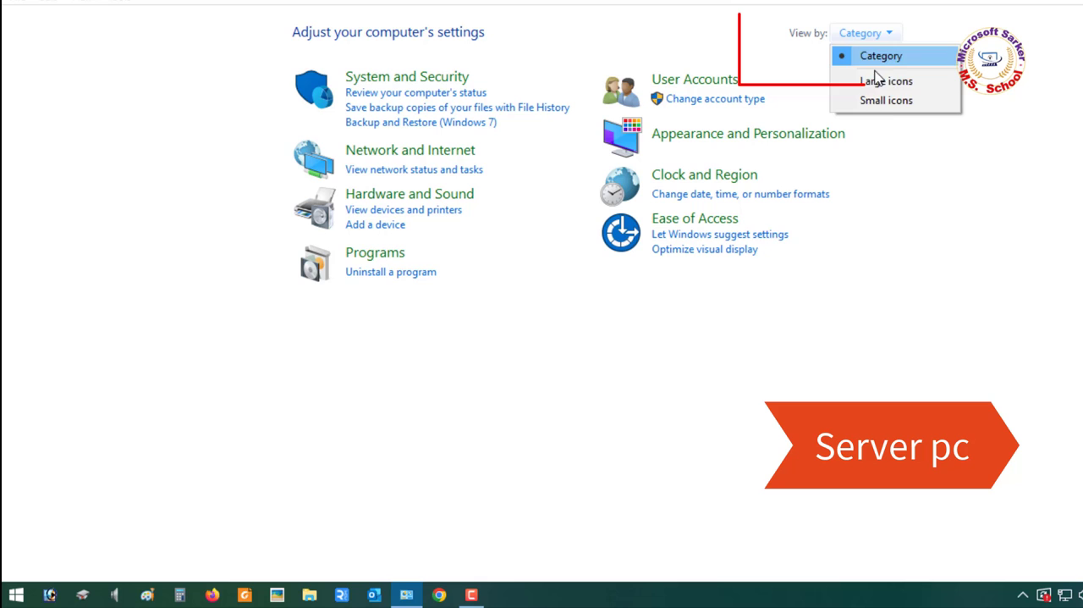
pyautogui.click(886, 101)
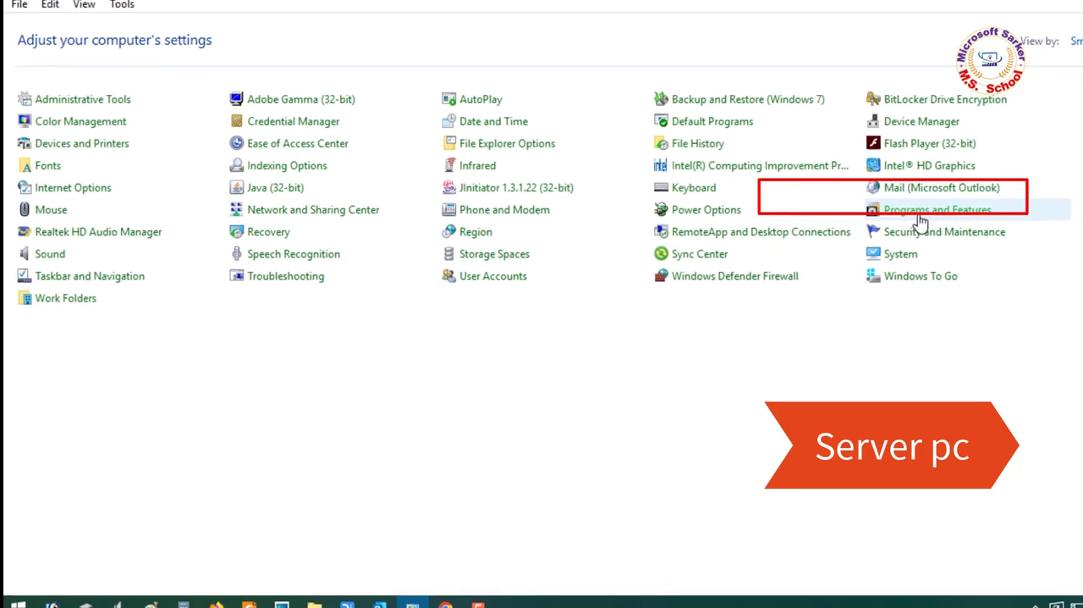
pyautogui.click(918, 214)
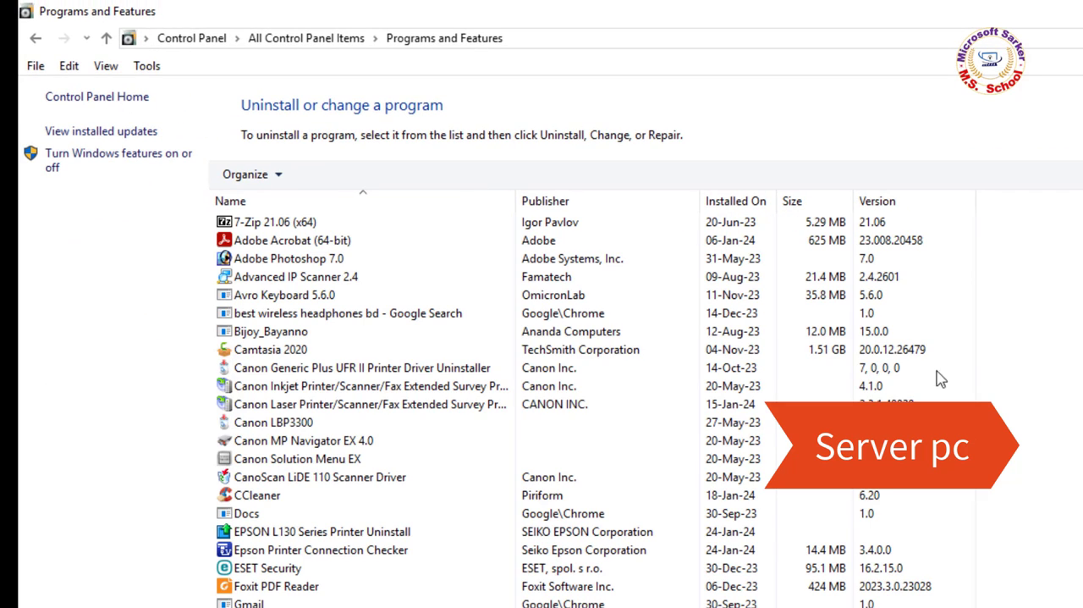
# - Enable LPD Print Service and LPR Port Monitor under Print and Document Services in Windows Features
pyautogui.click(114, 161)
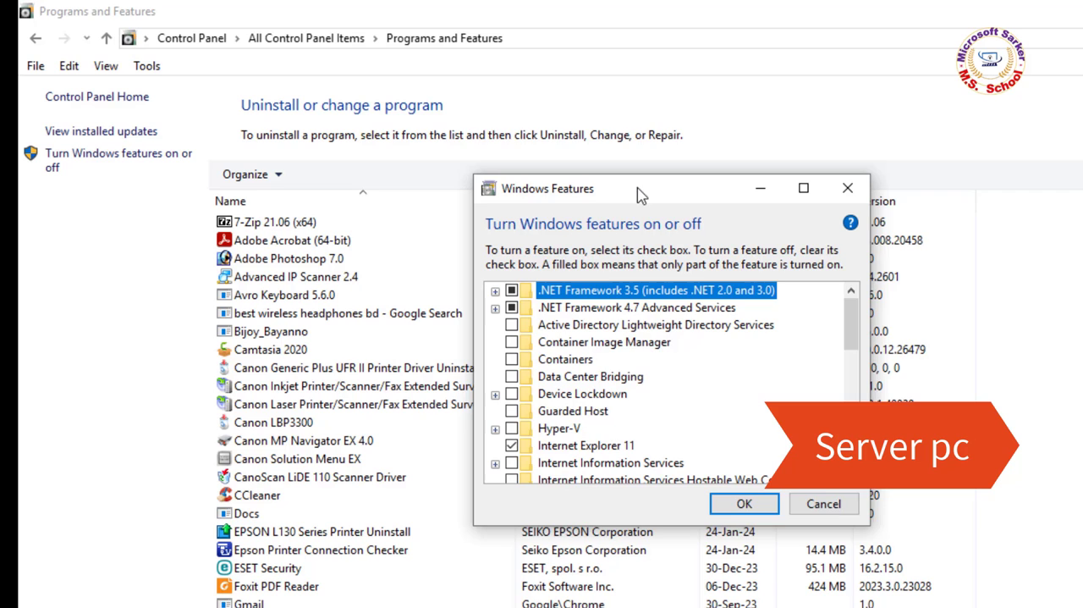
pyautogui.moveTo(640, 194); pyautogui.dragTo(634, 143)
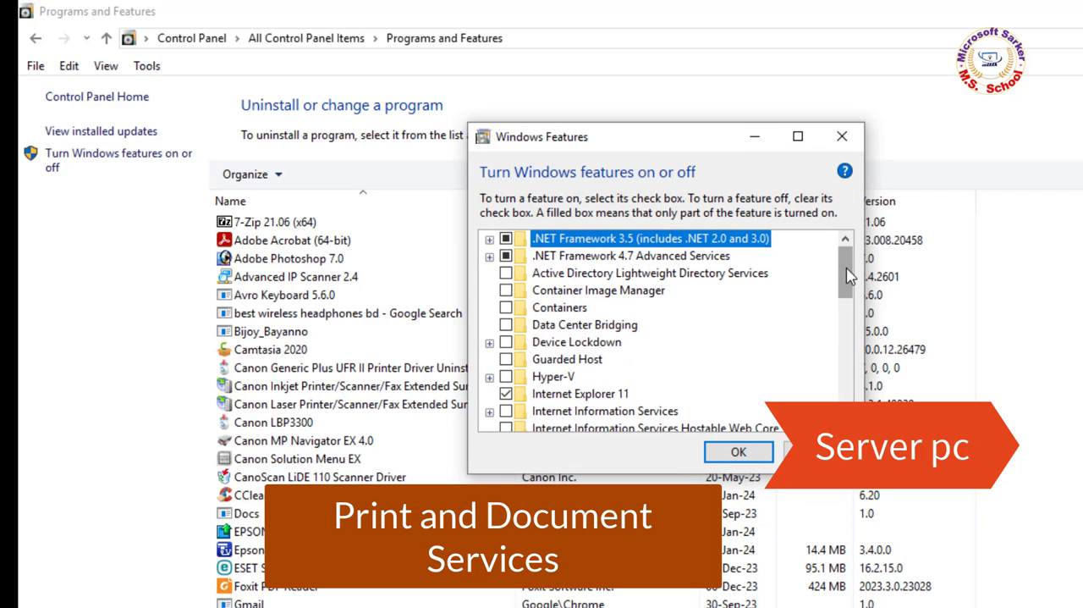
pyautogui.moveTo(849, 276); pyautogui.dragTo(852, 329)
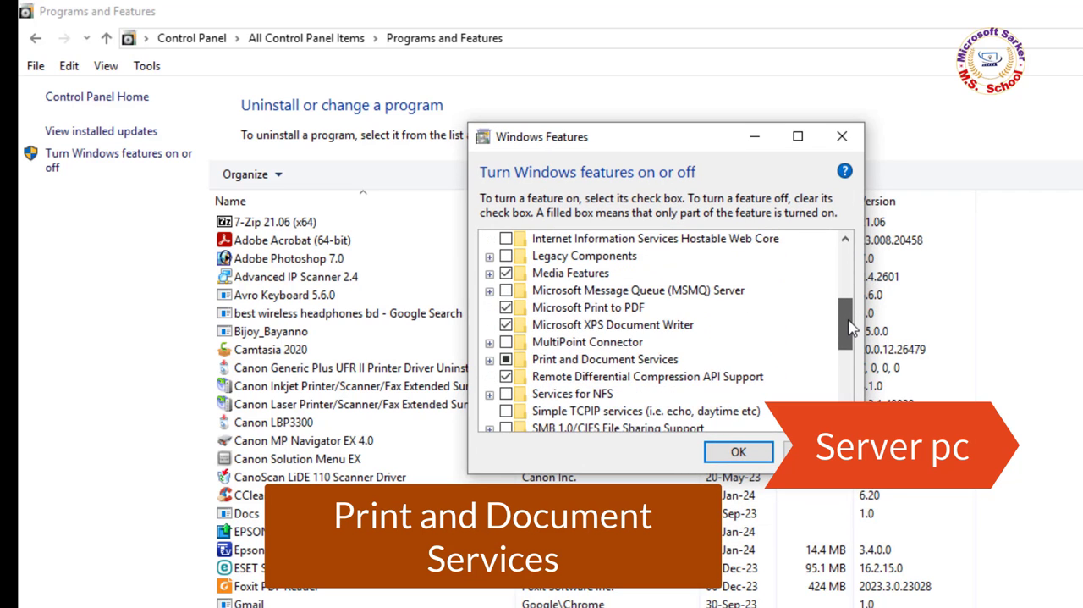
pyautogui.click(489, 359)
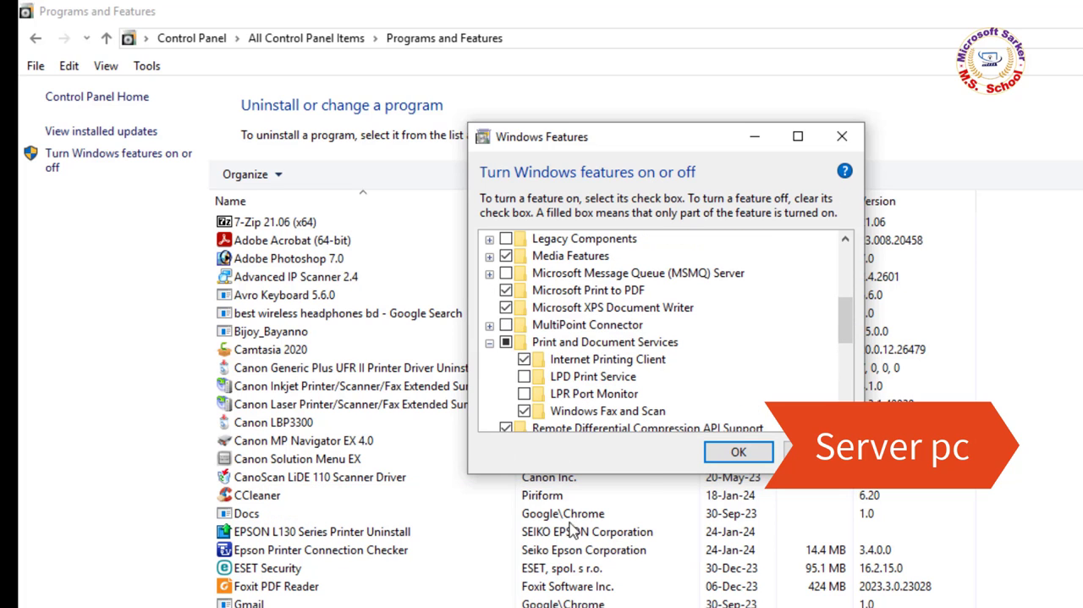
pyautogui.click(524, 376)
pyautogui.click(523, 393)
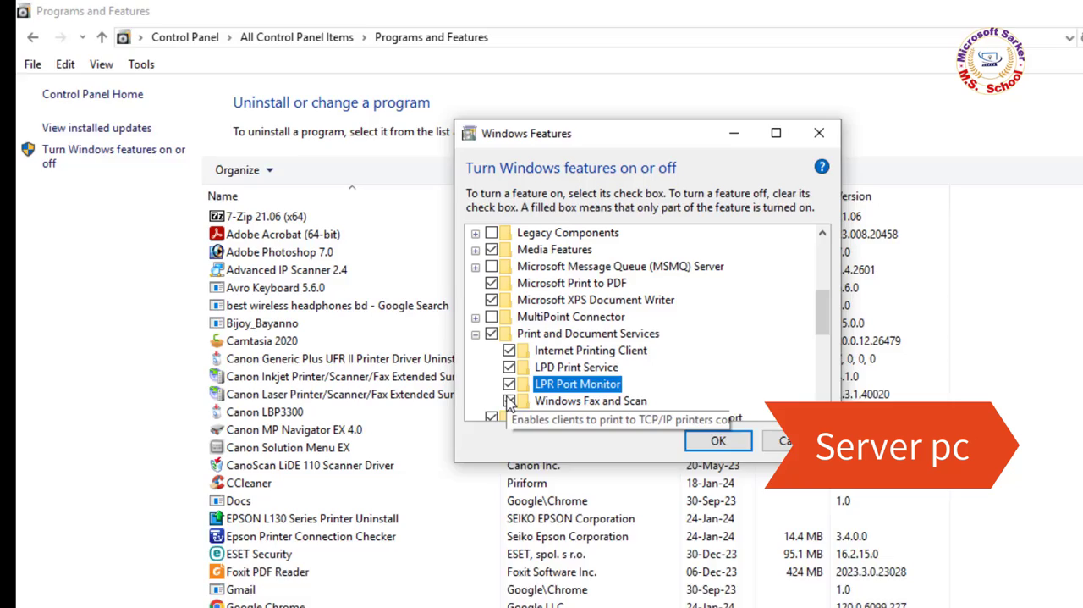
pyautogui.click(582, 379)
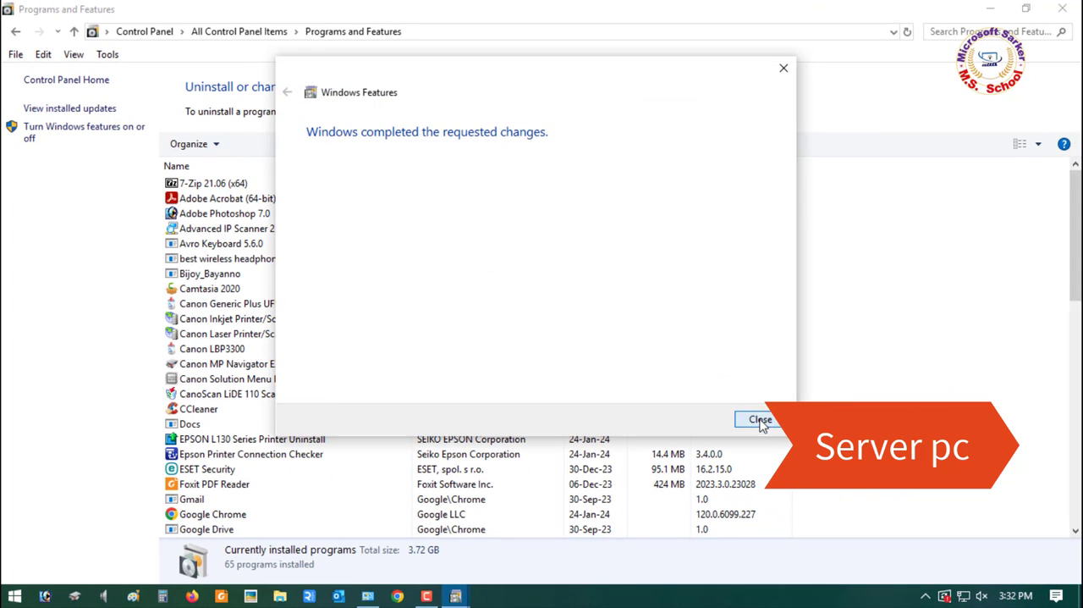
pyautogui.click(761, 421)
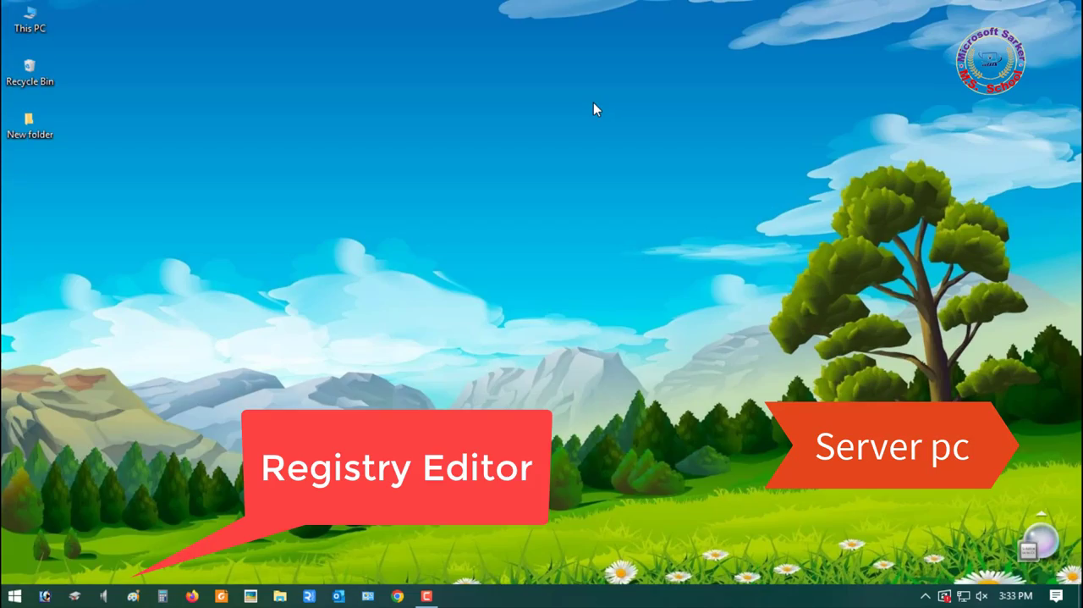
# - Launch regedit and navigate to HKEY_CURRENT_USER\Software\Microsoft\Windows NT\CurrentVersion\Windows
pyautogui.press('super')
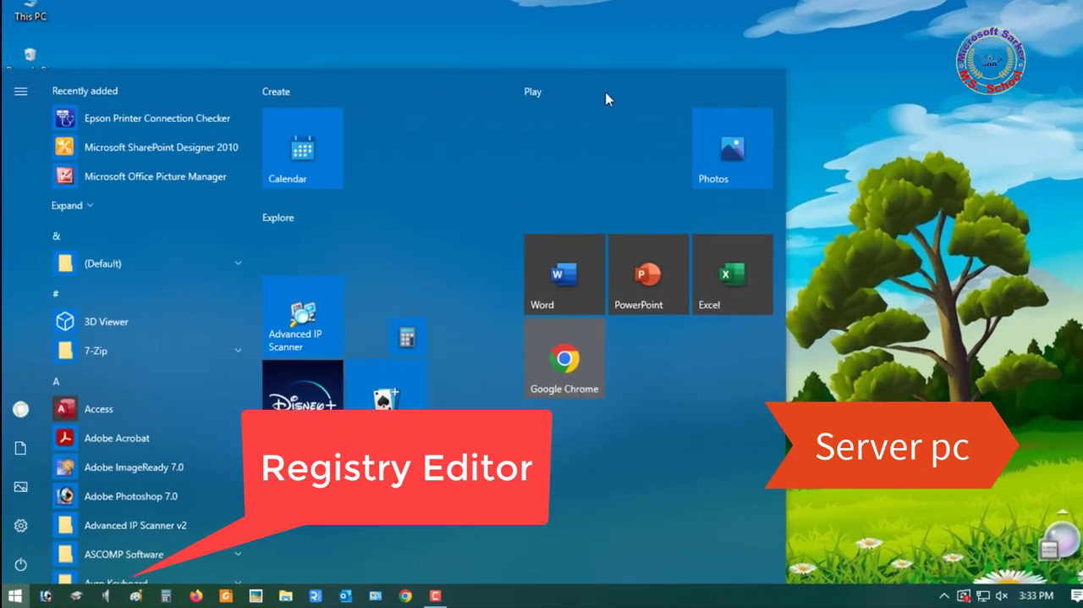
pyautogui.write('r')
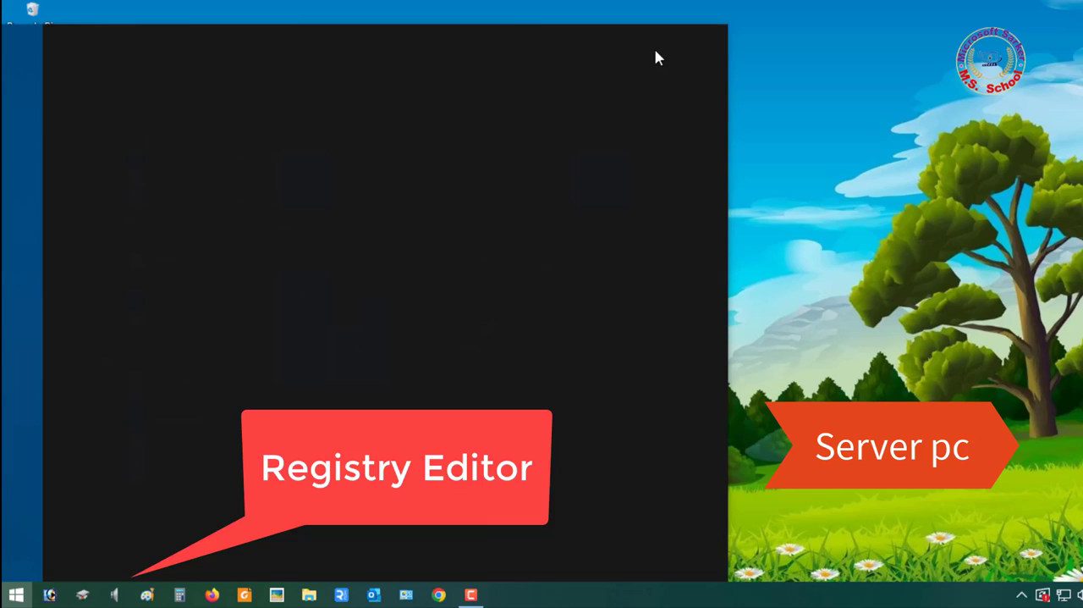
pyautogui.write('egi')
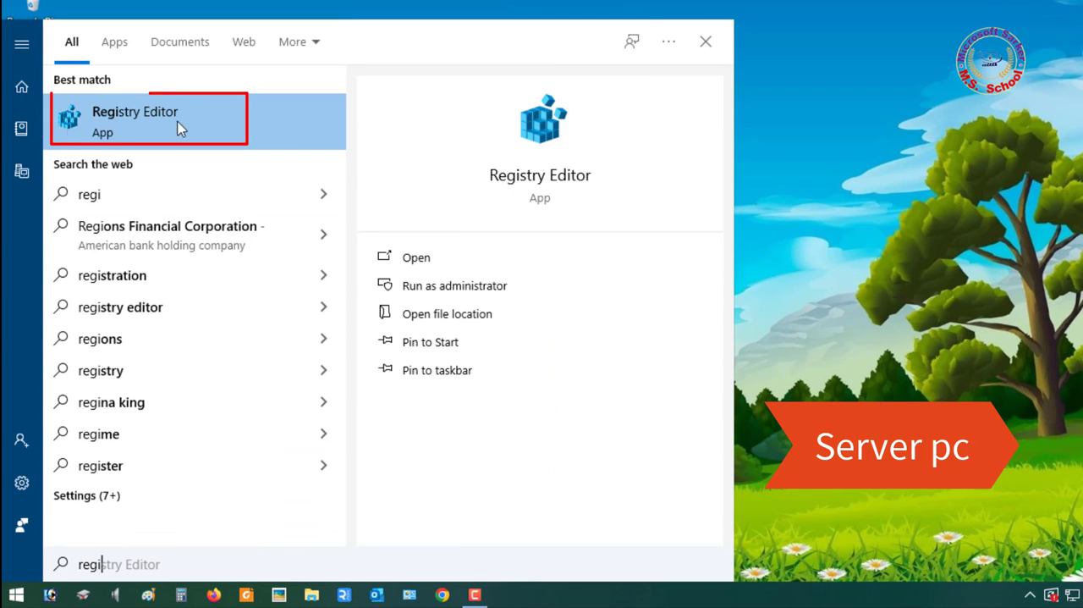
pyautogui.click(146, 117)
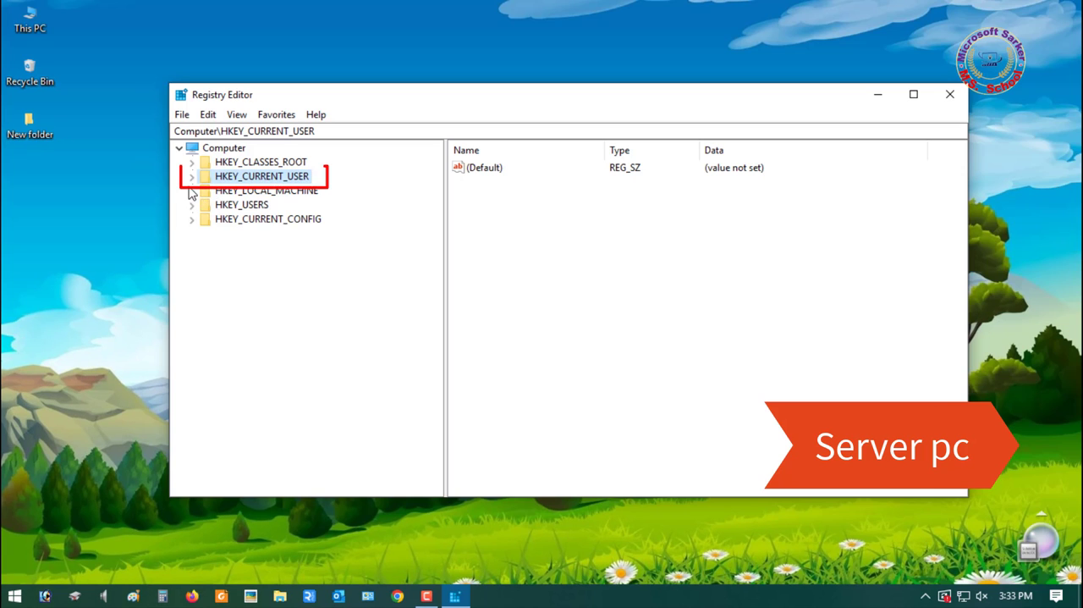
pyautogui.click(194, 175)
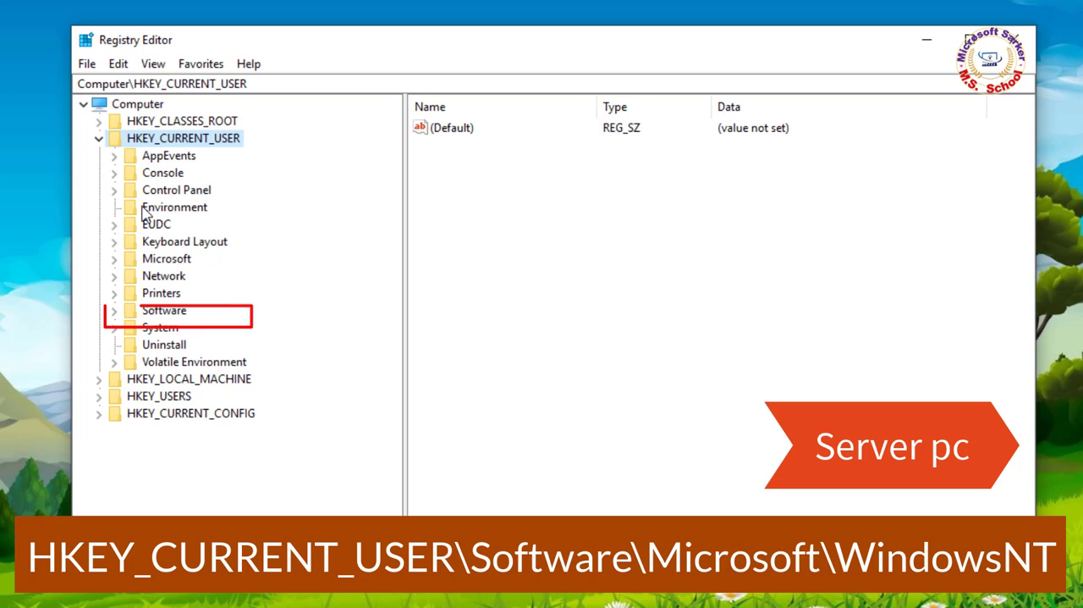
pyautogui.click(114, 310)
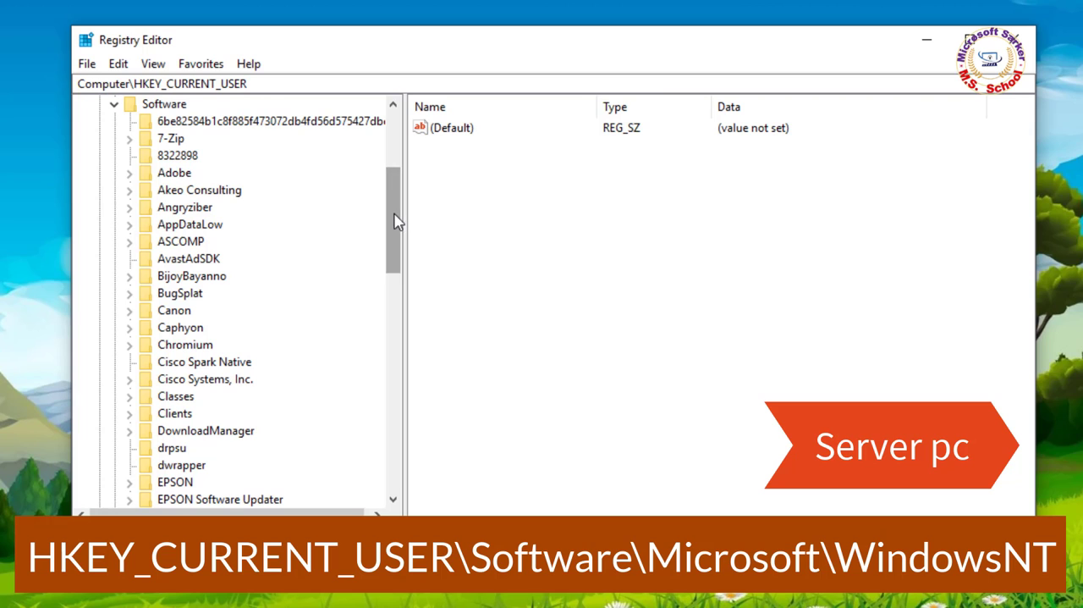
pyautogui.moveTo(396, 220); pyautogui.dragTo(395, 308)
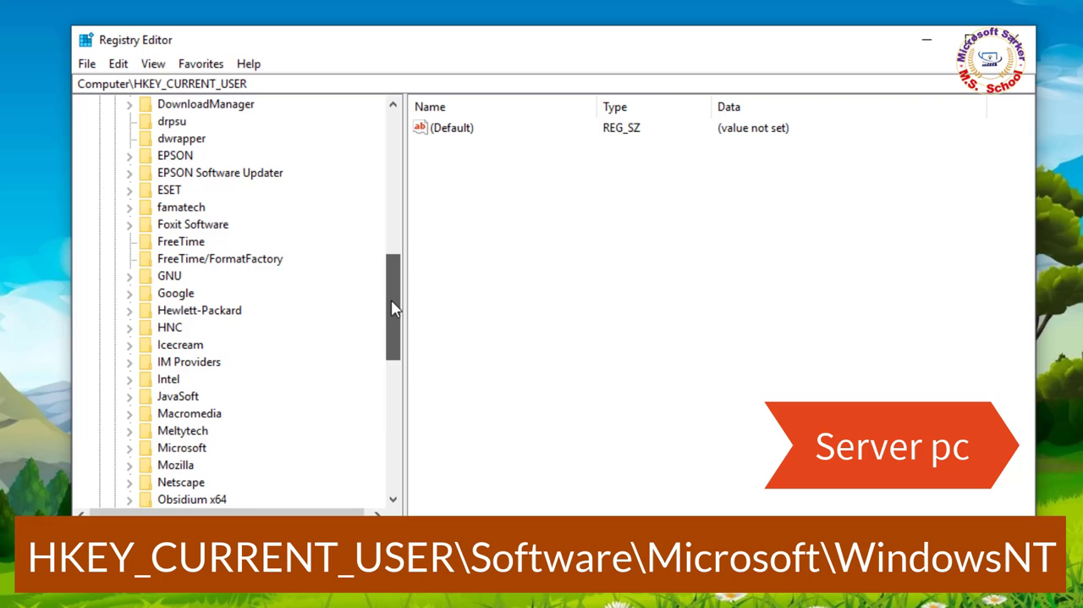
pyautogui.click(131, 449)
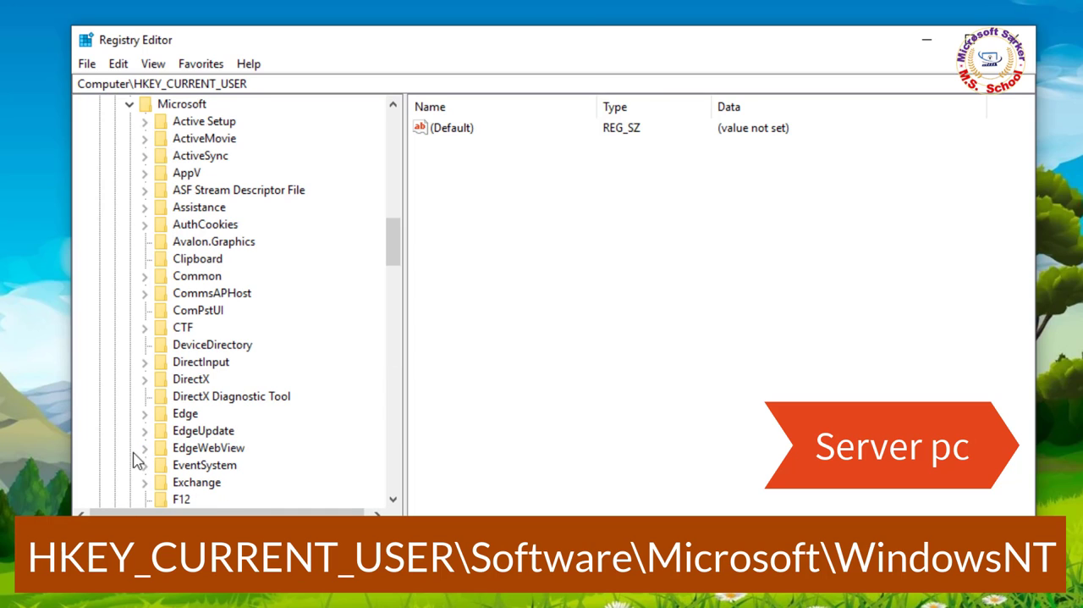
pyautogui.moveTo(392, 266); pyautogui.dragTo(401, 423)
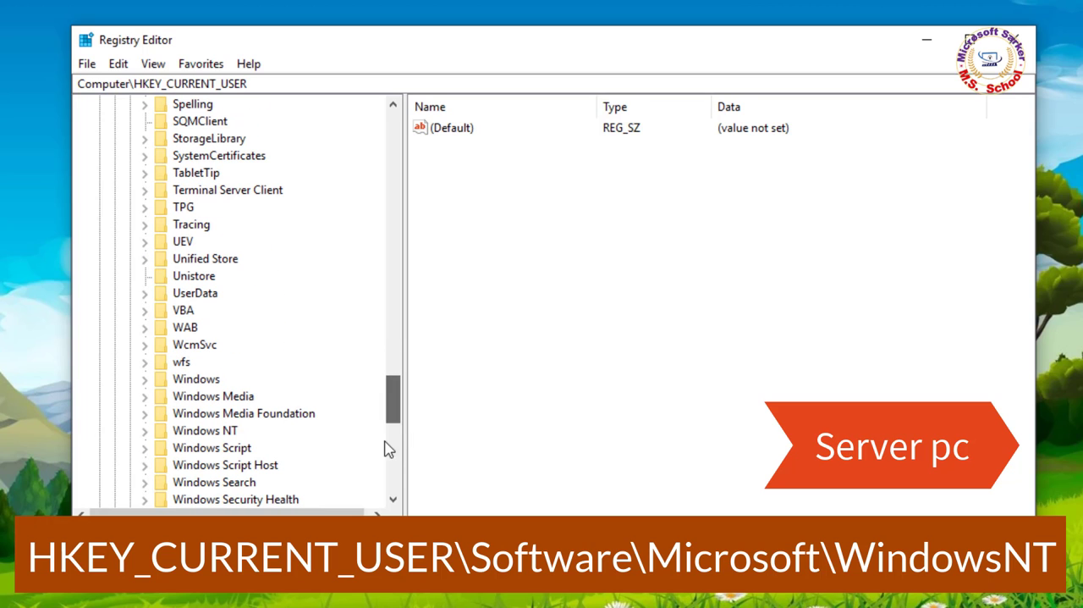
pyautogui.click(145, 430)
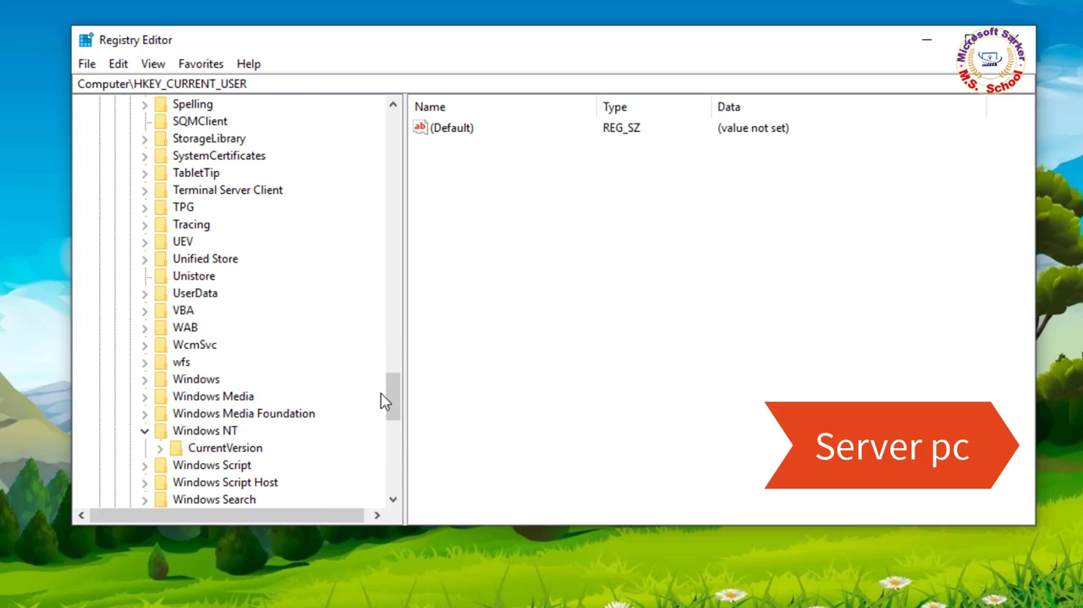
pyautogui.moveTo(401, 404); pyautogui.dragTo(406, 419)
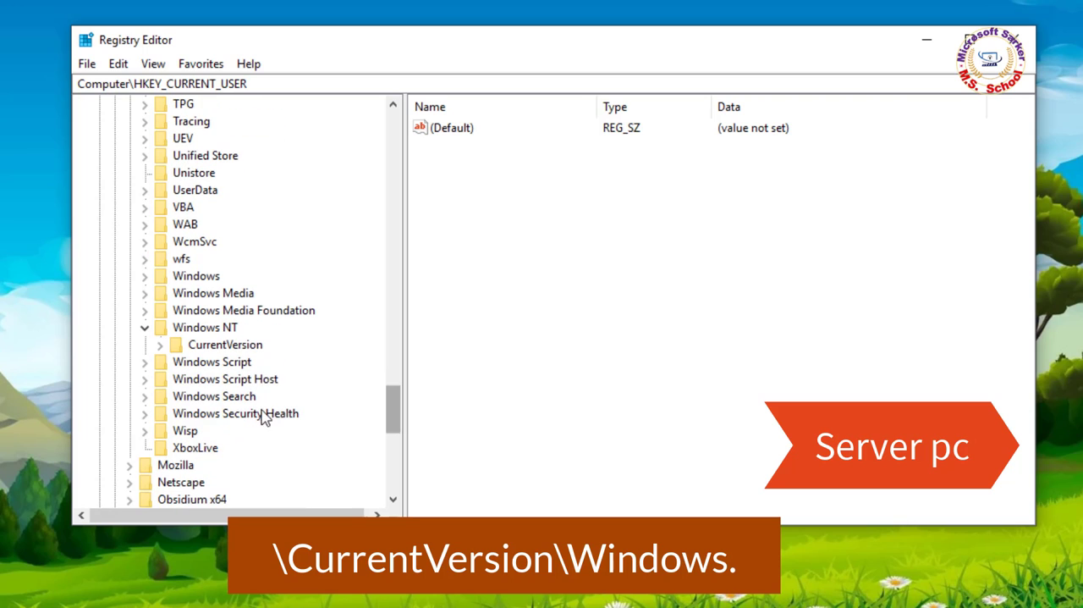
pyautogui.click(162, 347)
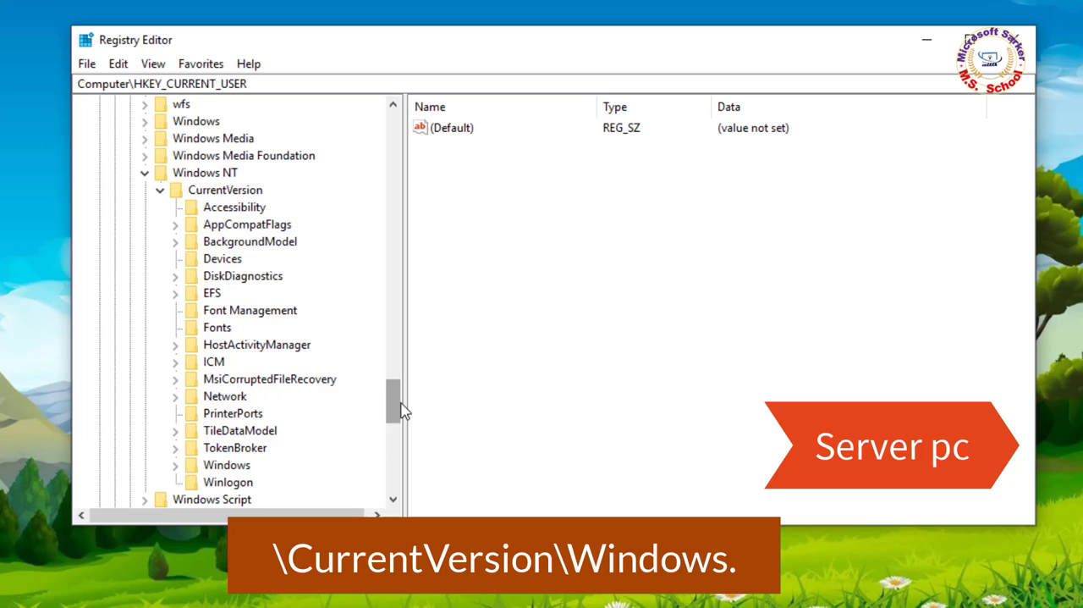
pyautogui.scroll(-1, 404, 412)
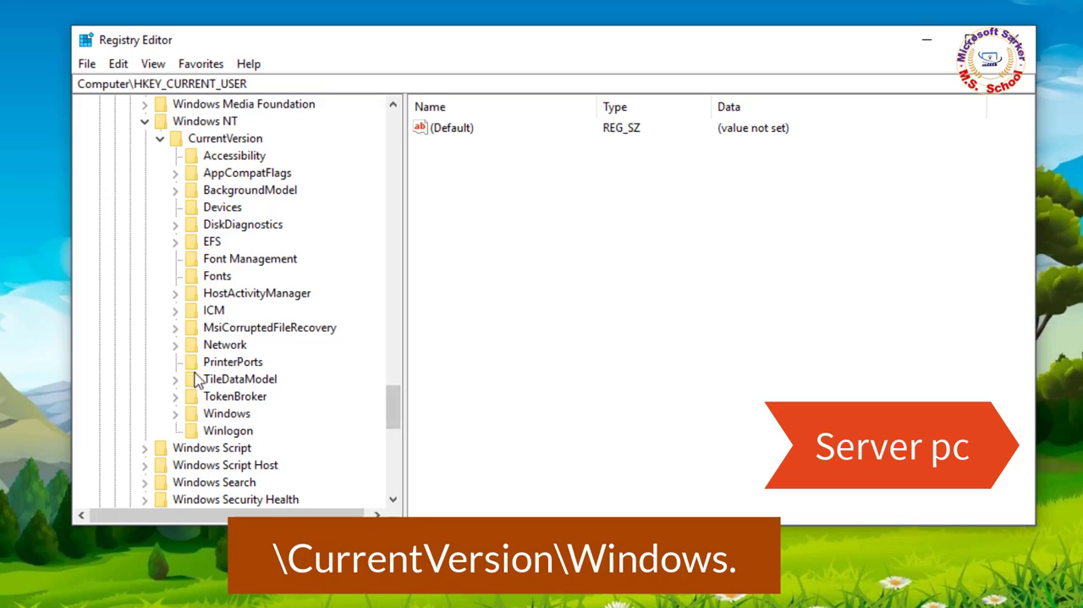
pyautogui.click(297, 391)
# - In the Windows key's Permissions, add the Everyone group to the permissions list
pyautogui.rightClick(298, 394)
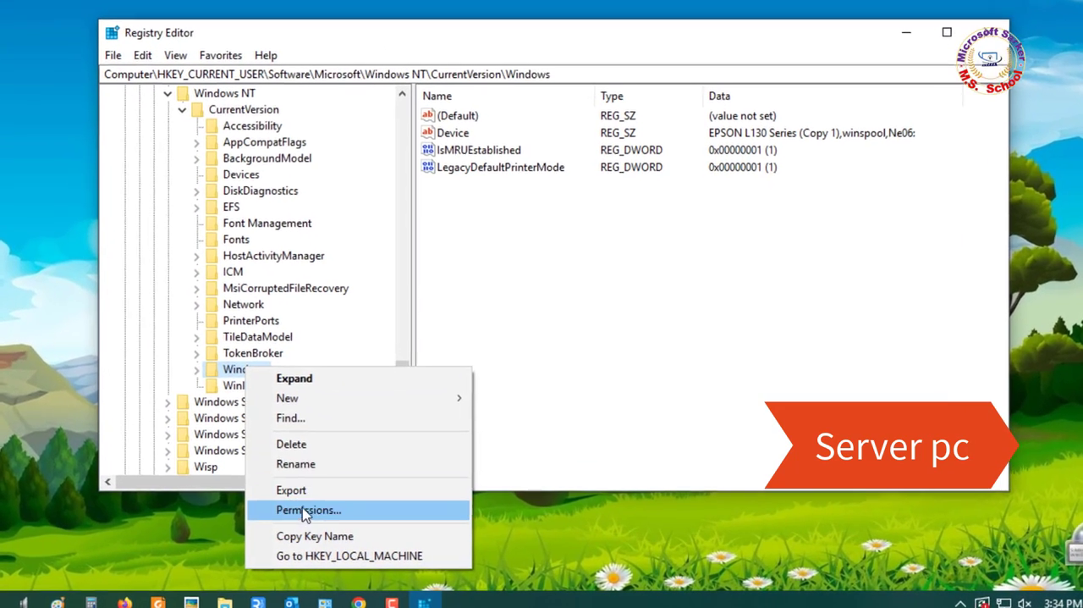
pyautogui.click(351, 512)
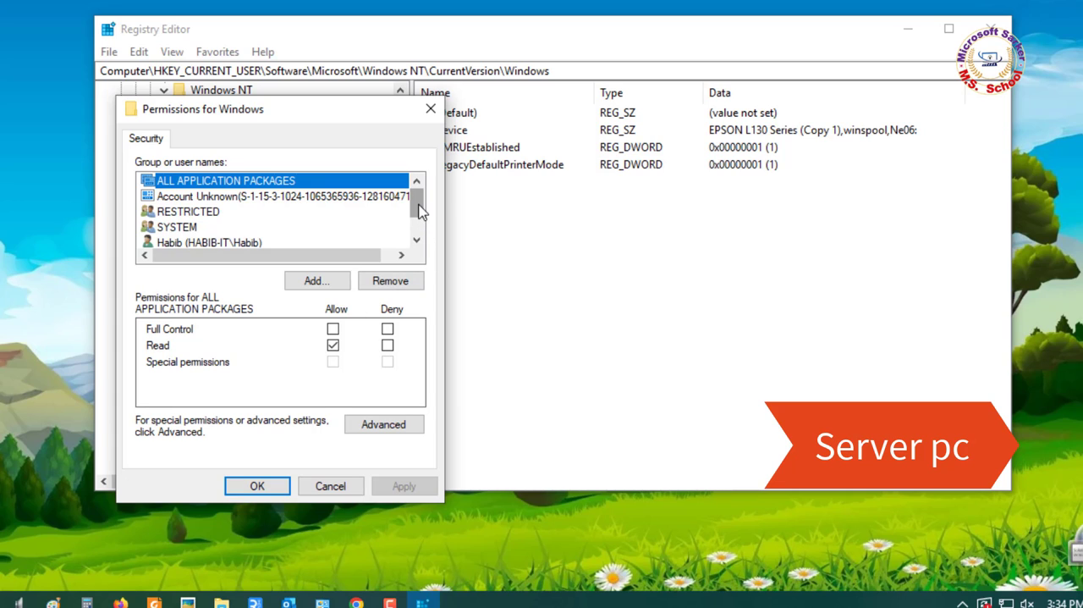
pyautogui.scroll(-2, 421, 212)
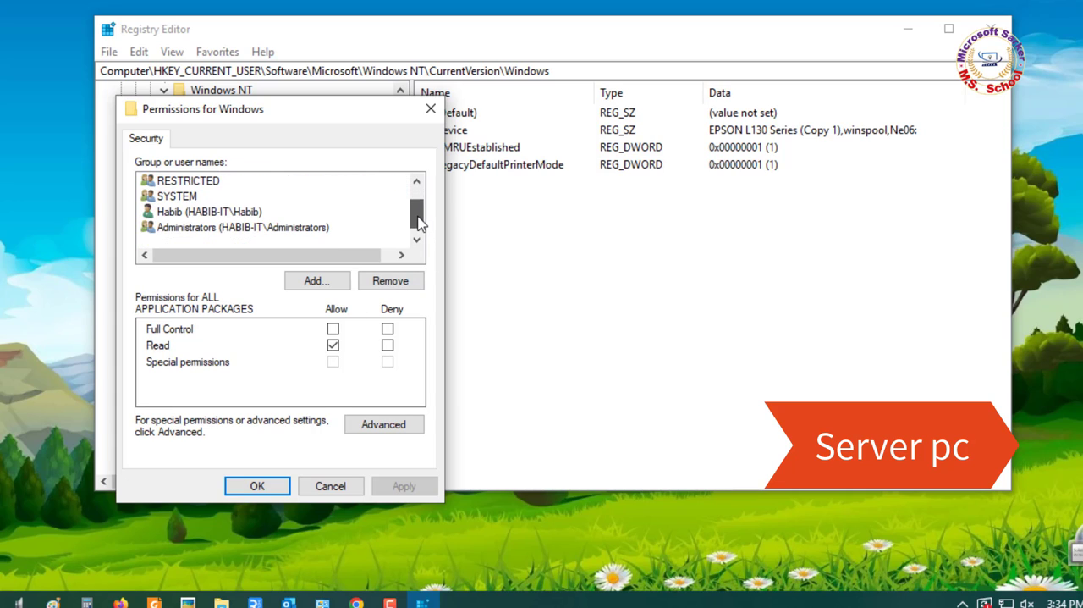
pyautogui.click(284, 235)
pyautogui.click(251, 215)
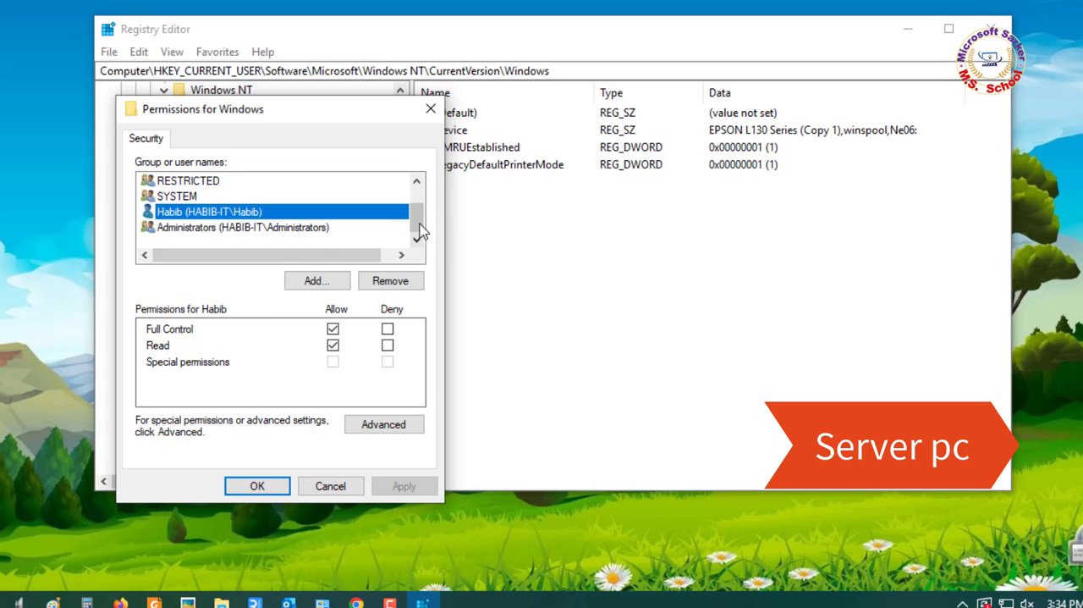
pyautogui.moveTo(416, 223); pyautogui.dragTo(419, 199)
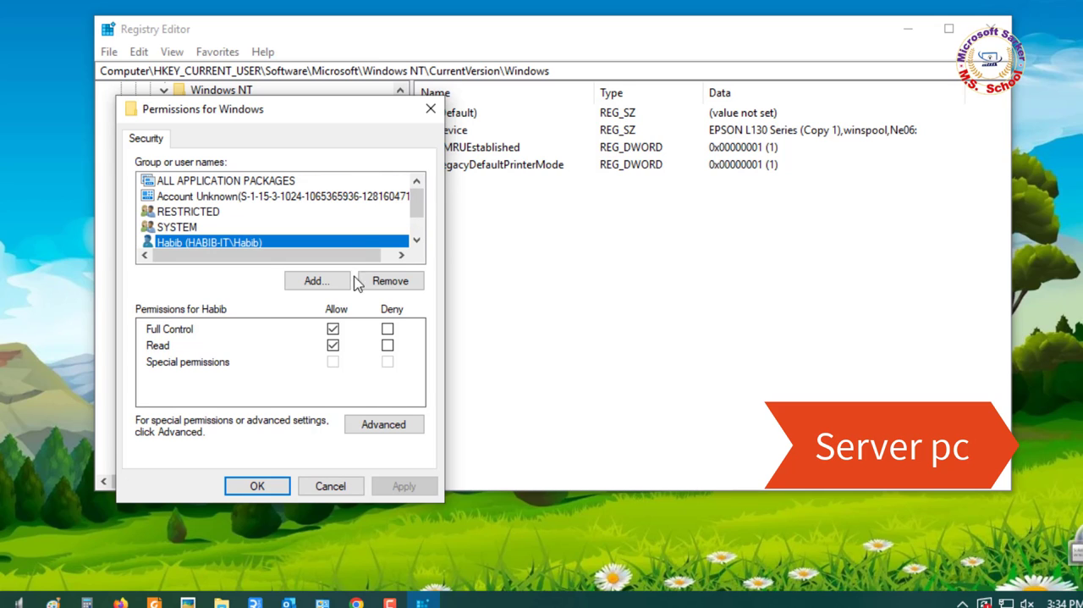
pyautogui.click(323, 286)
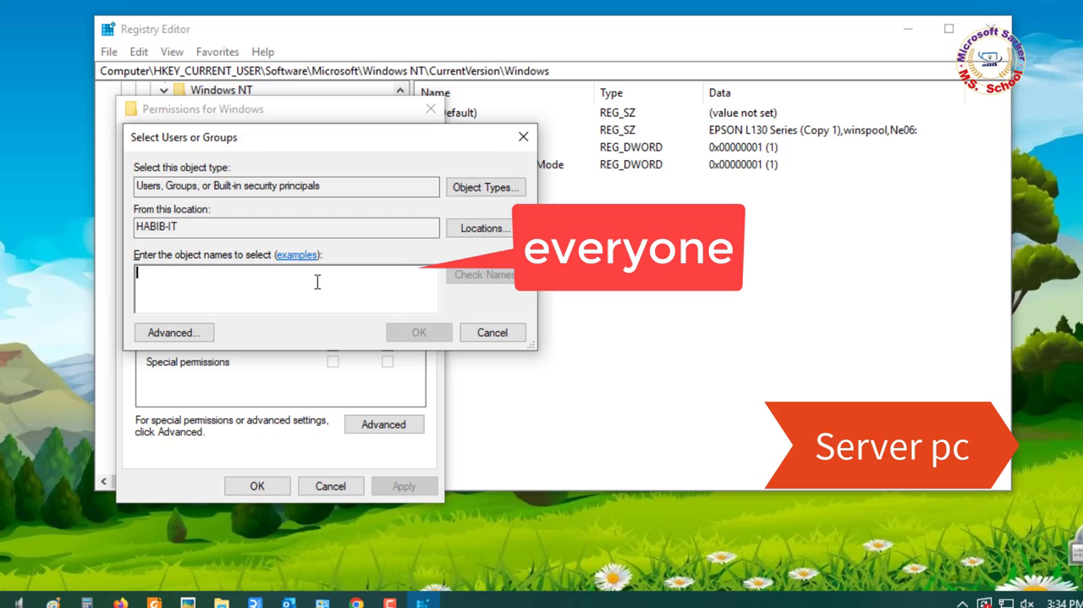
pyautogui.write('everyone')
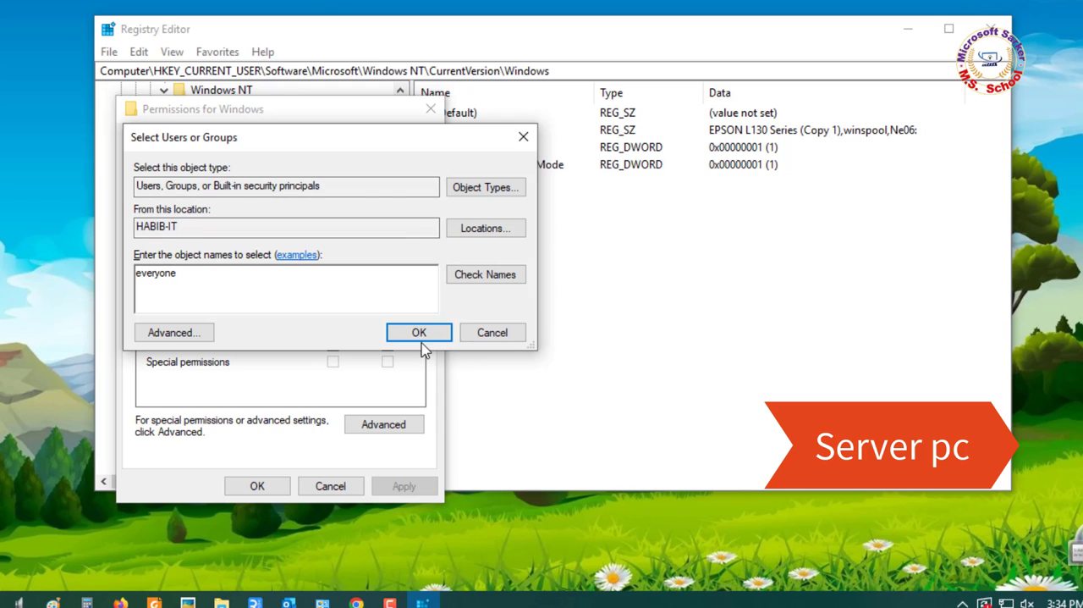
pyautogui.click(420, 338)
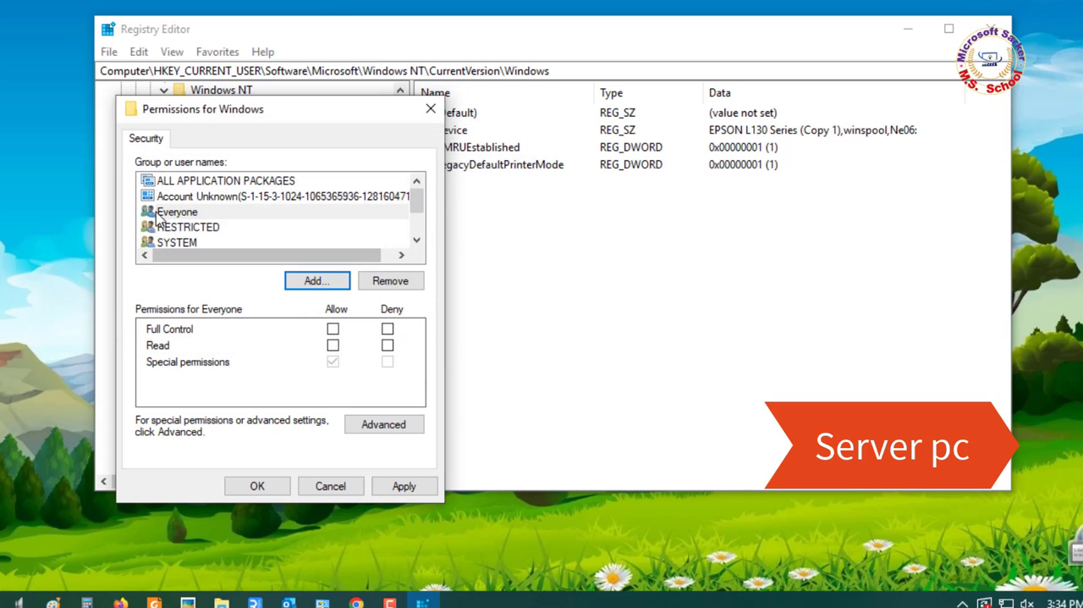
# - Grant Everyone Full Control on the key, apply it, and close Registry Editor
pyautogui.click(332, 330)
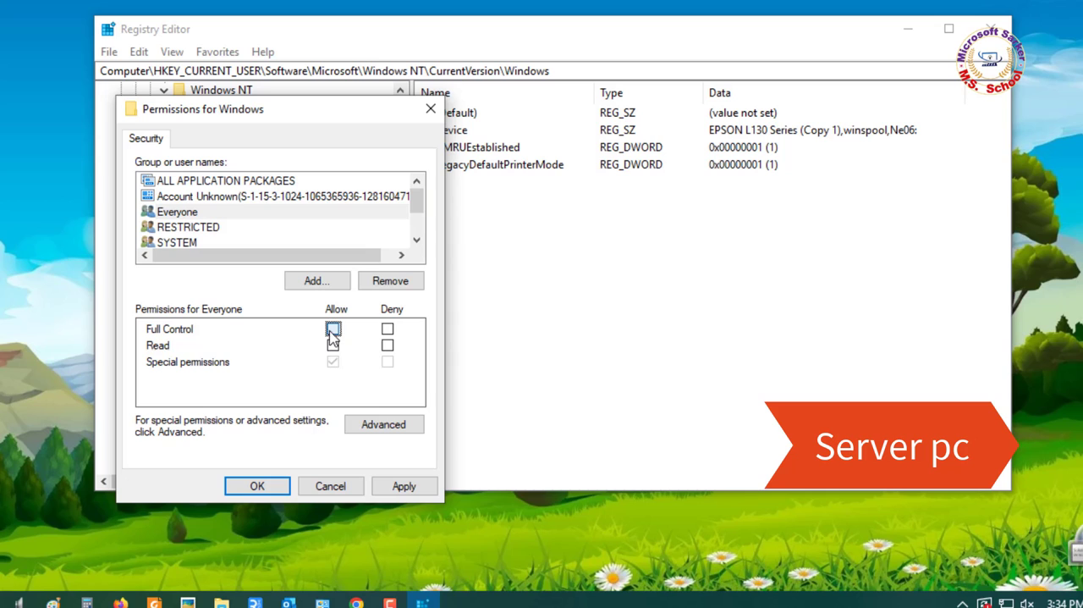
pyautogui.click(404, 486)
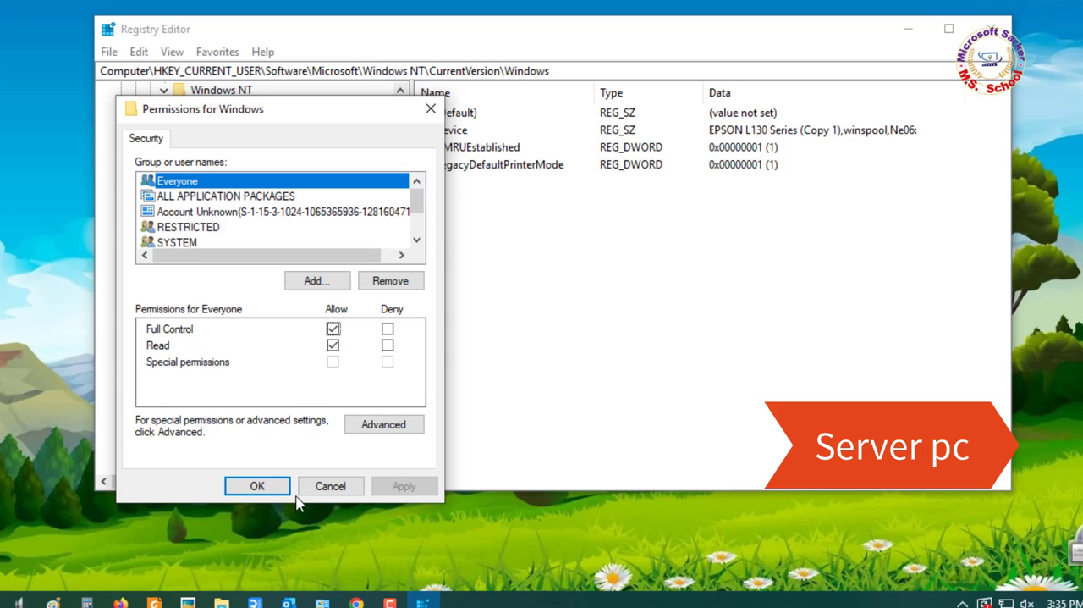
pyautogui.click(257, 487)
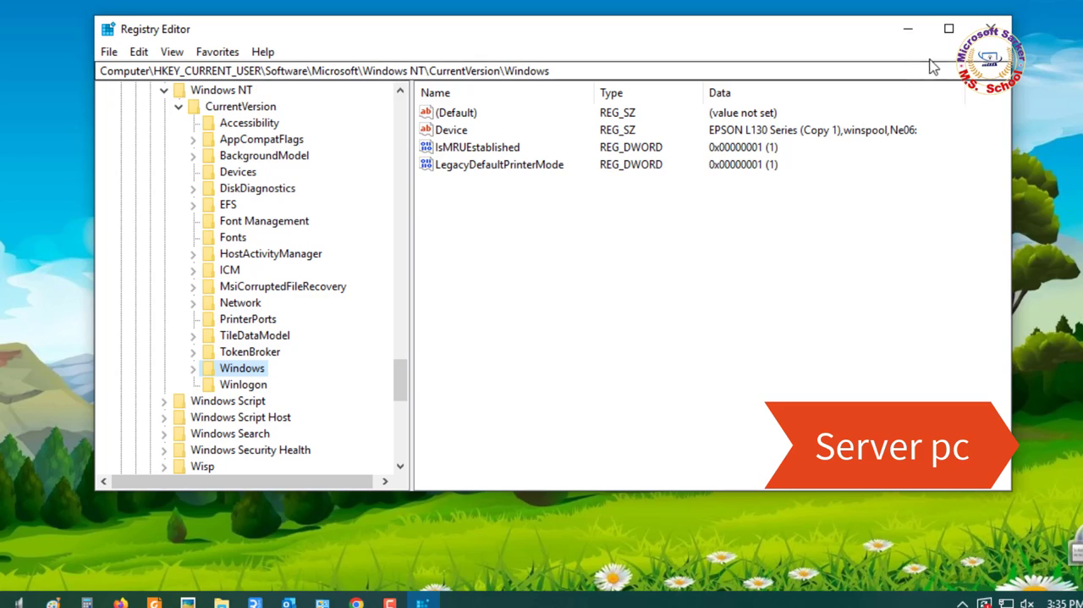
pyautogui.click(992, 34)
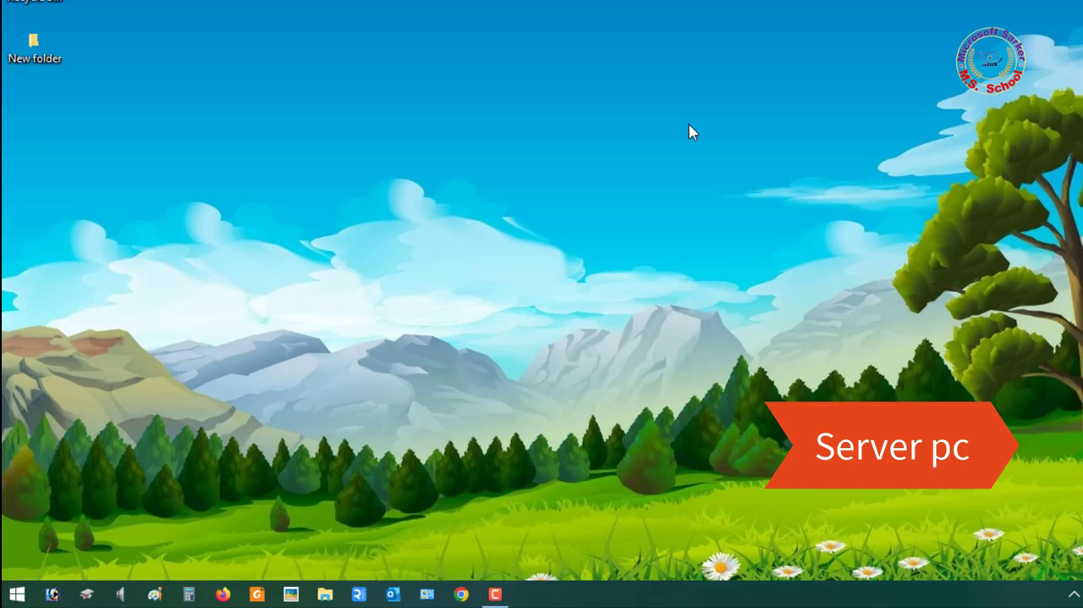
# - Relaunch regedit and navigate to HKEY_LOCAL_MACHINE\SOFTWARE\Policies\Microsoft\Windows NT\Printers
pyautogui.press('super')
pyautogui.write('r')
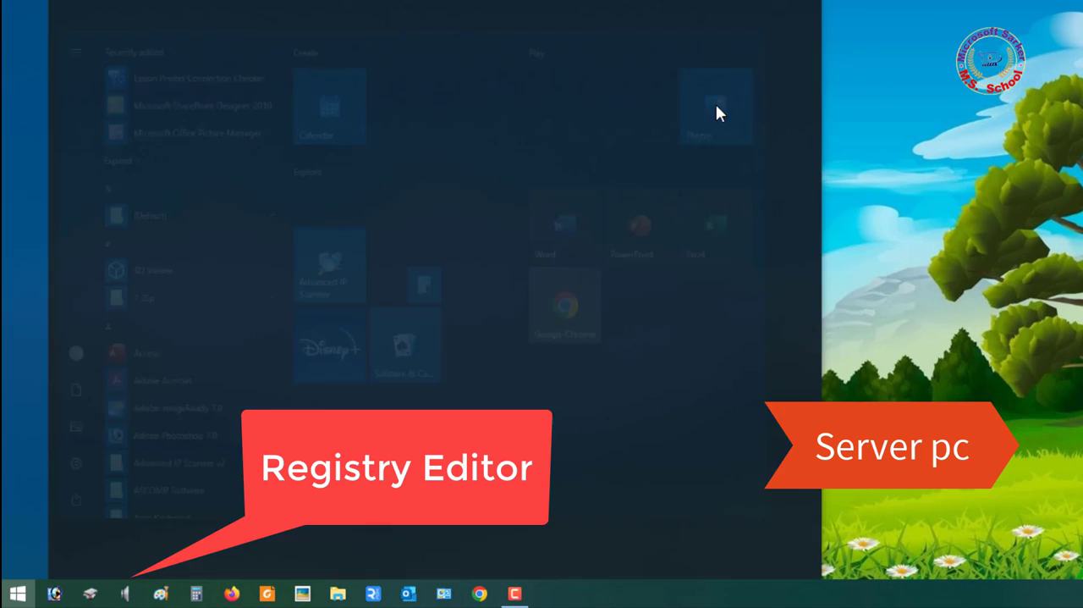
pyautogui.write('eg')
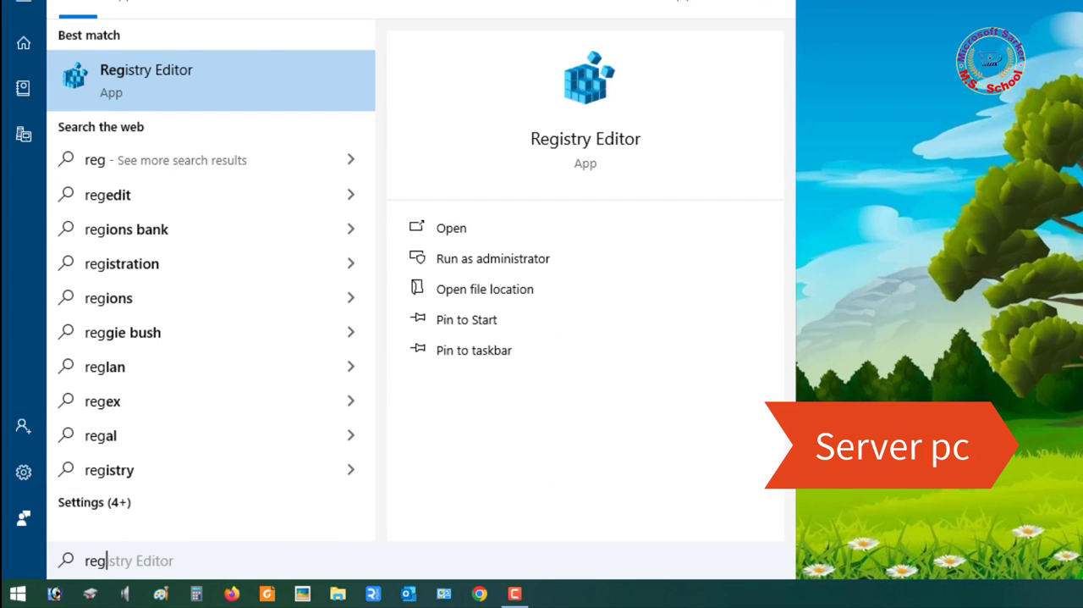
pyautogui.click(131, 79)
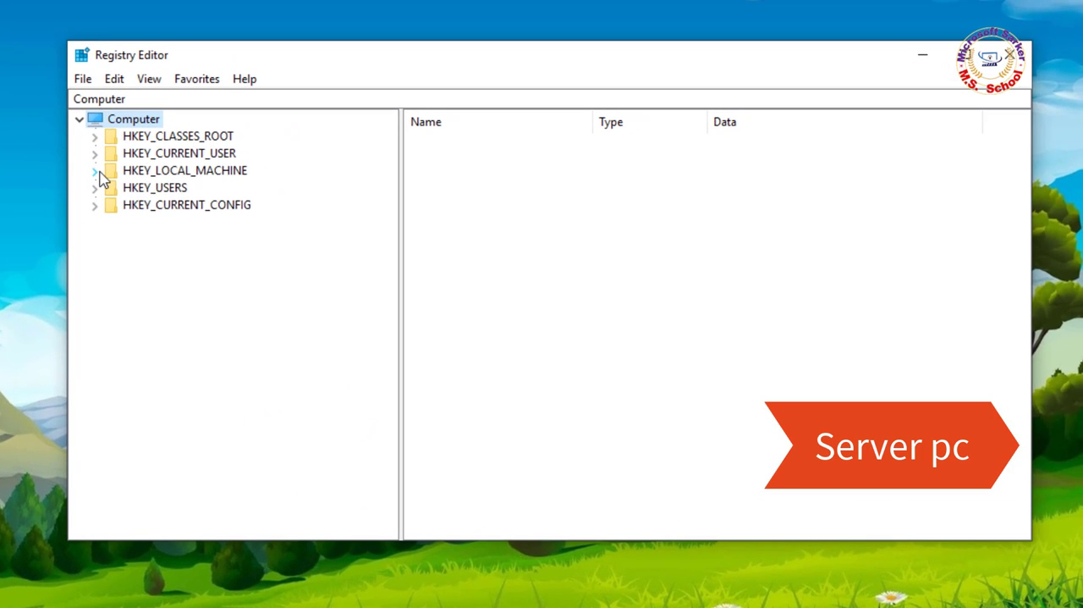
pyautogui.click(94, 170)
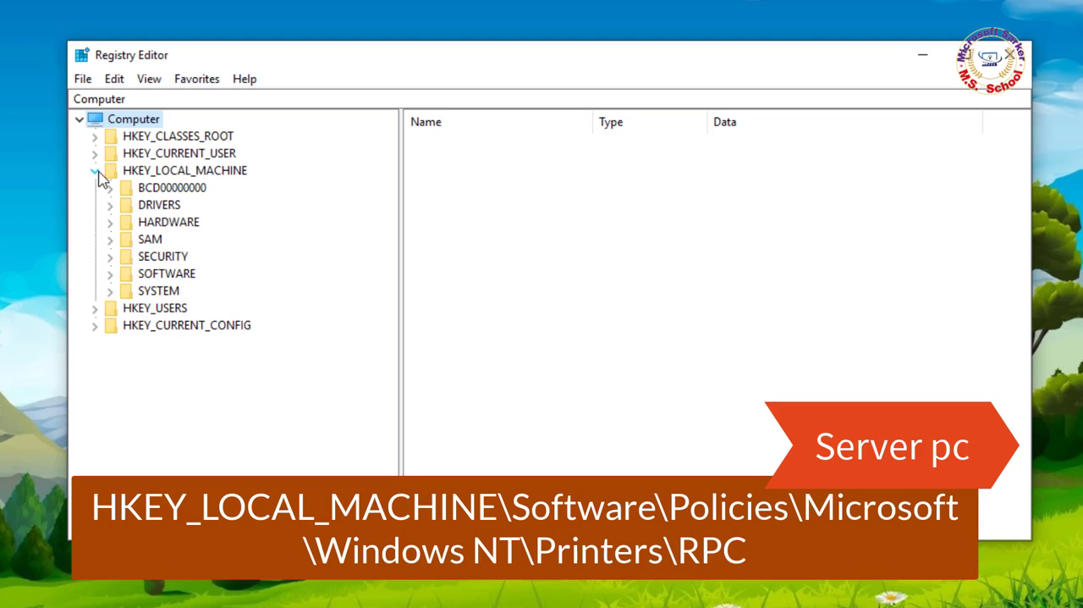
pyautogui.click(110, 274)
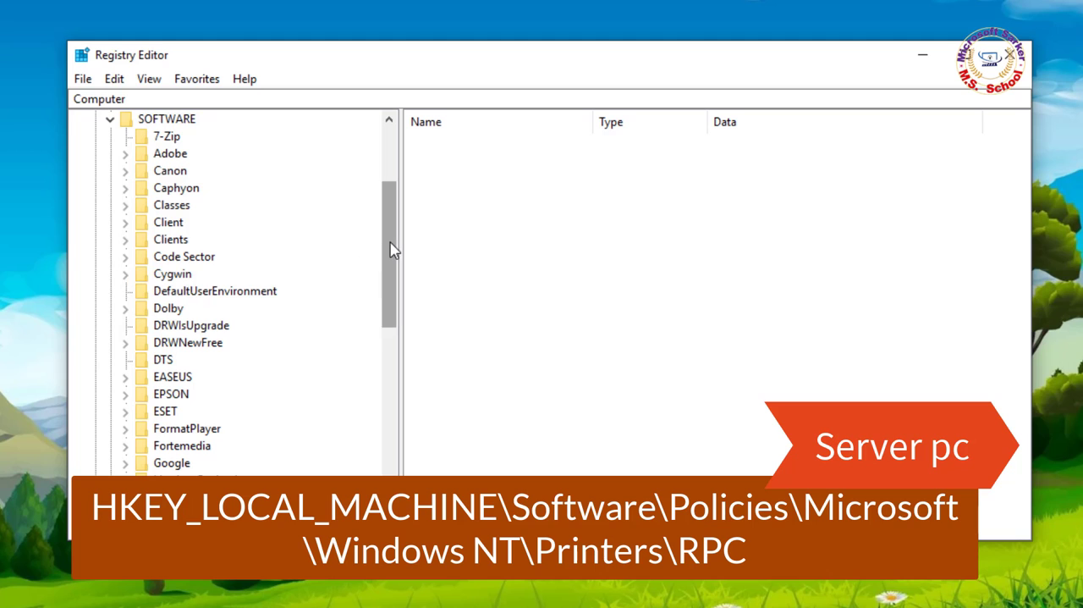
pyautogui.moveTo(390, 246); pyautogui.dragTo(396, 296)
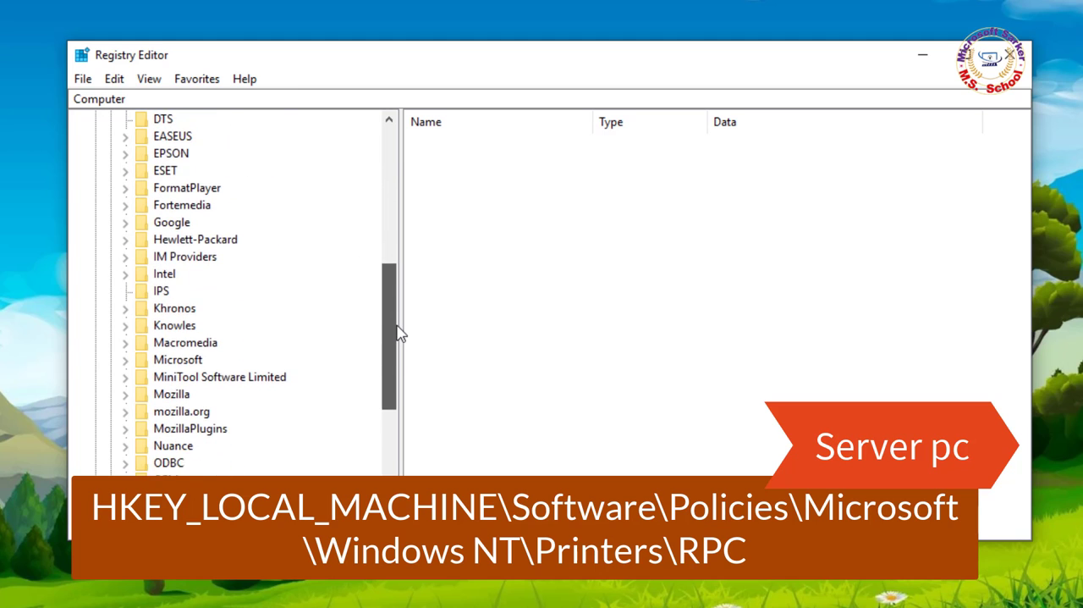
pyautogui.moveTo(396, 297); pyautogui.dragTo(397, 374)
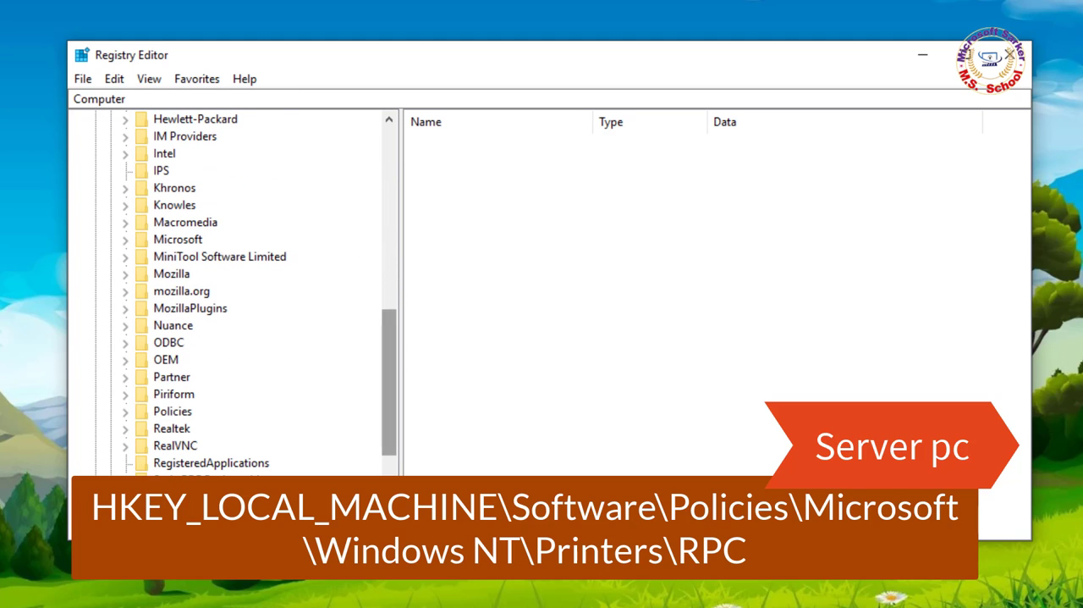
pyautogui.click(126, 410)
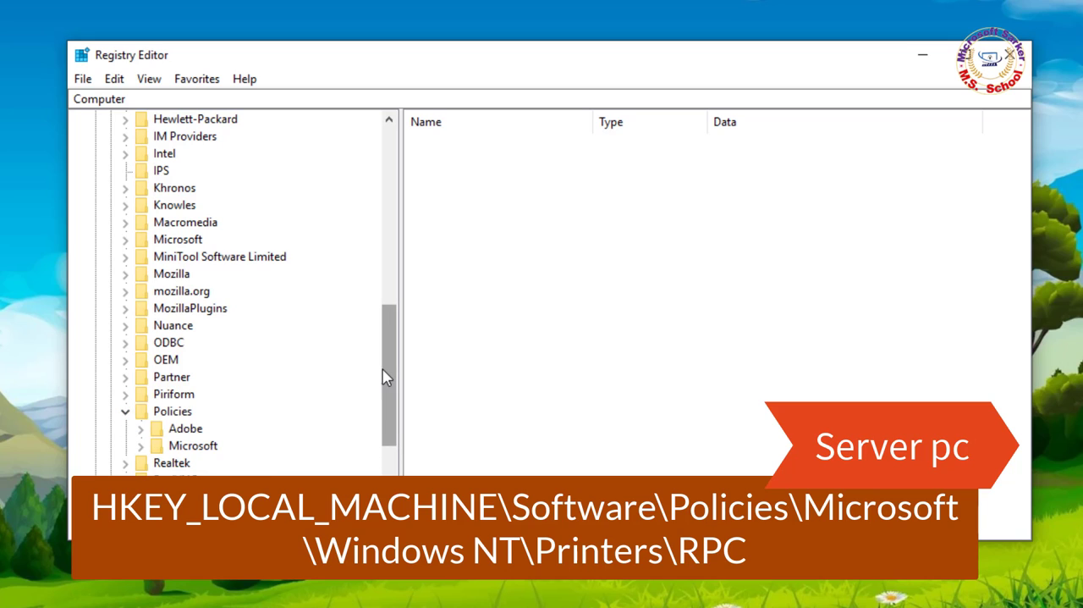
pyautogui.moveTo(387, 375); pyautogui.dragTo(387, 408)
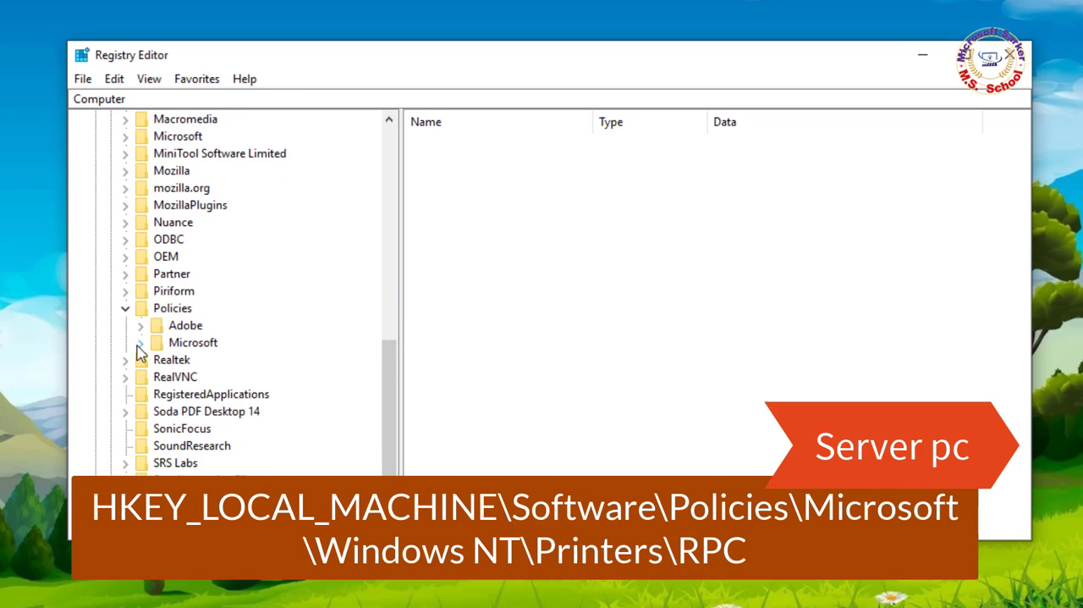
pyautogui.click(141, 343)
pyautogui.moveTo(392, 379); pyautogui.dragTo(399, 414)
pyautogui.click(156, 395)
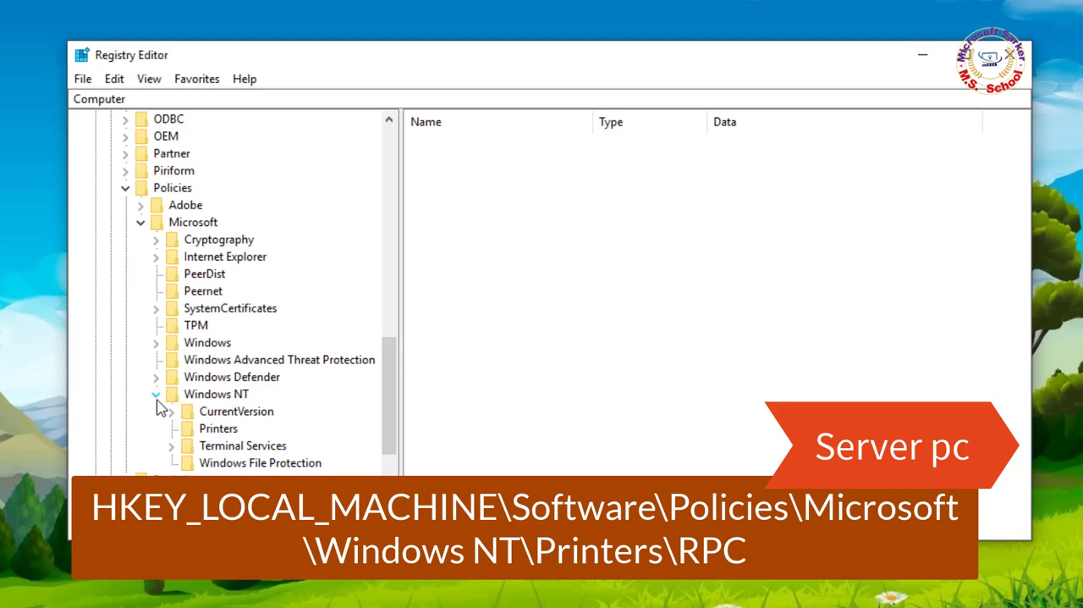
pyautogui.moveTo(393, 399); pyautogui.dragTo(393, 423)
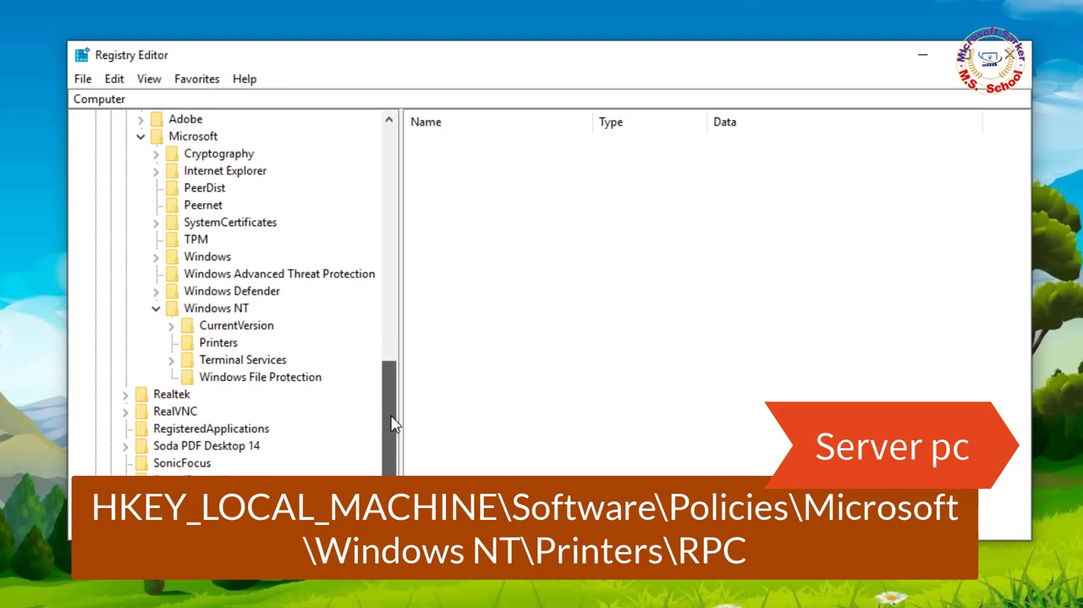
pyautogui.click(215, 343)
# - Create a new subkey named RPC under the Printers policy key
pyautogui.rightClick(210, 350)
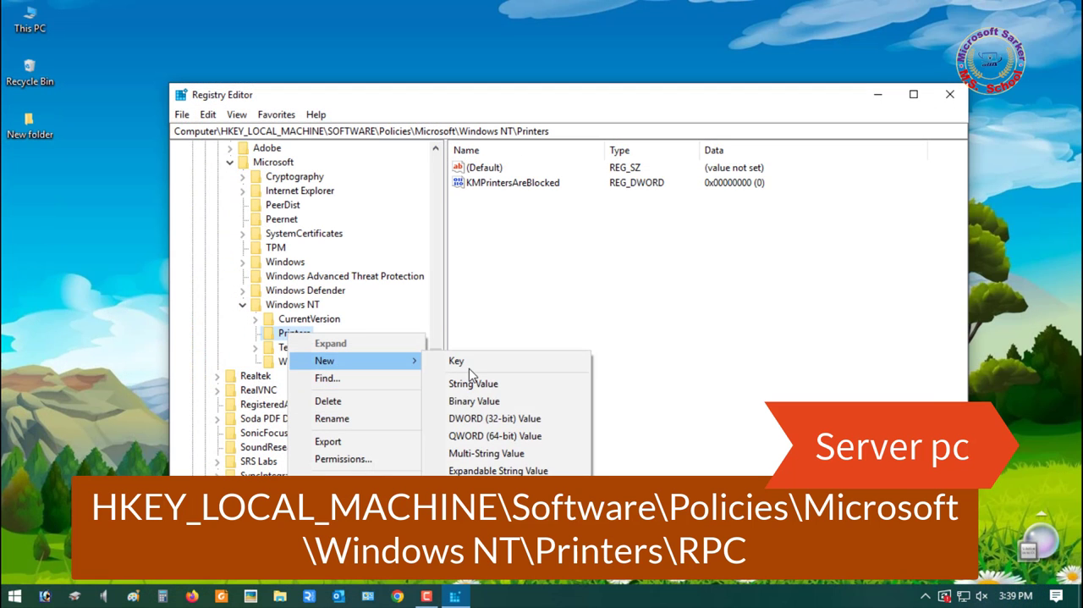
pyautogui.moveTo(251, 376)
pyautogui.click(471, 364)
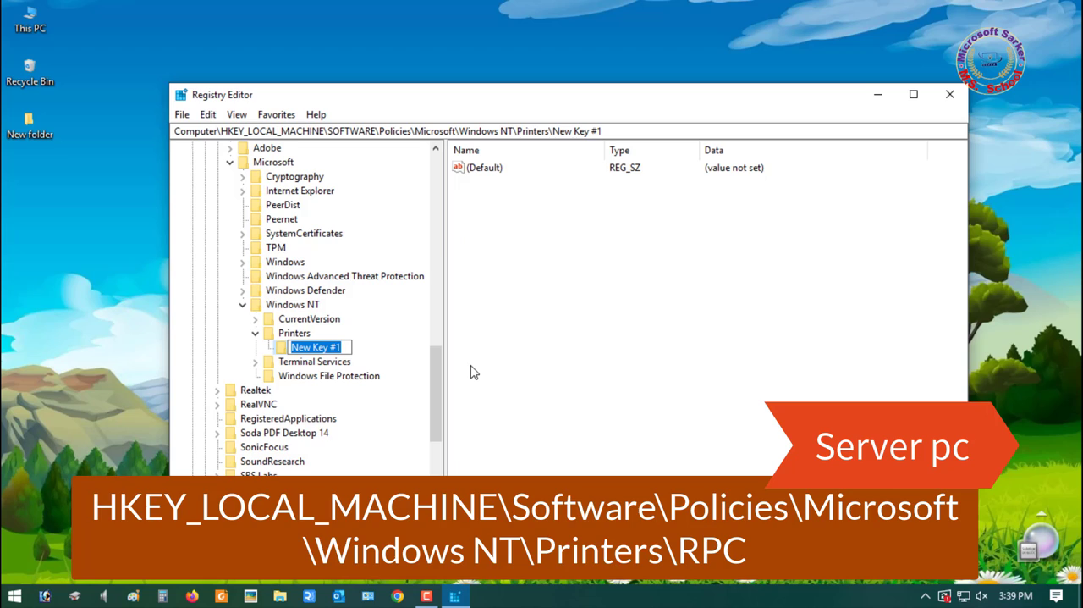
pyautogui.write('RPC')
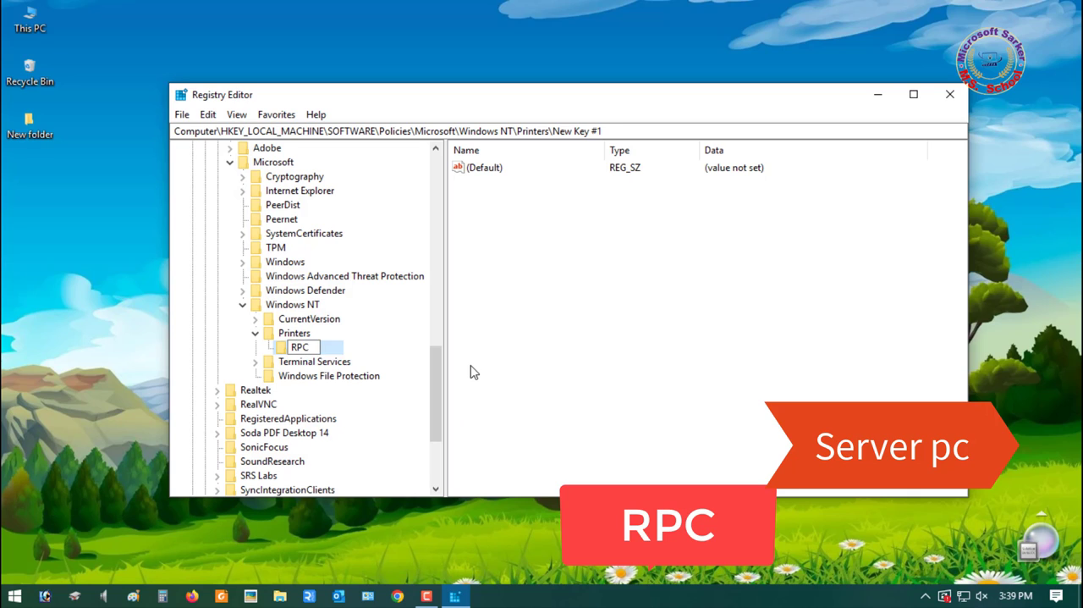
pyautogui.press('Return')
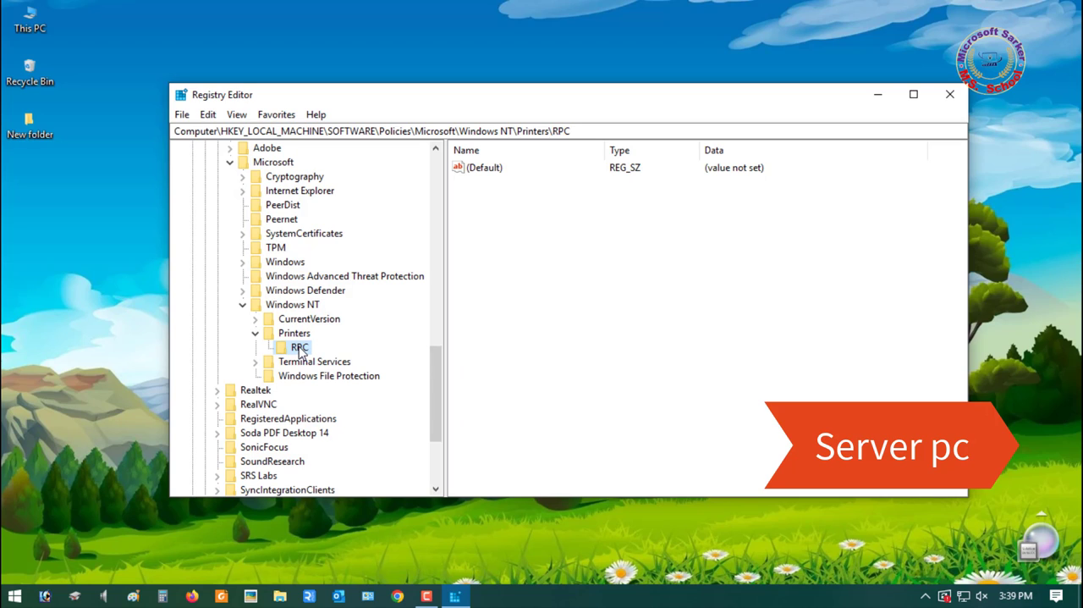
# - Create a DWORD value RpcOverTcp in the RPC key and confirm its data as 0
pyautogui.rightClick(502, 234)
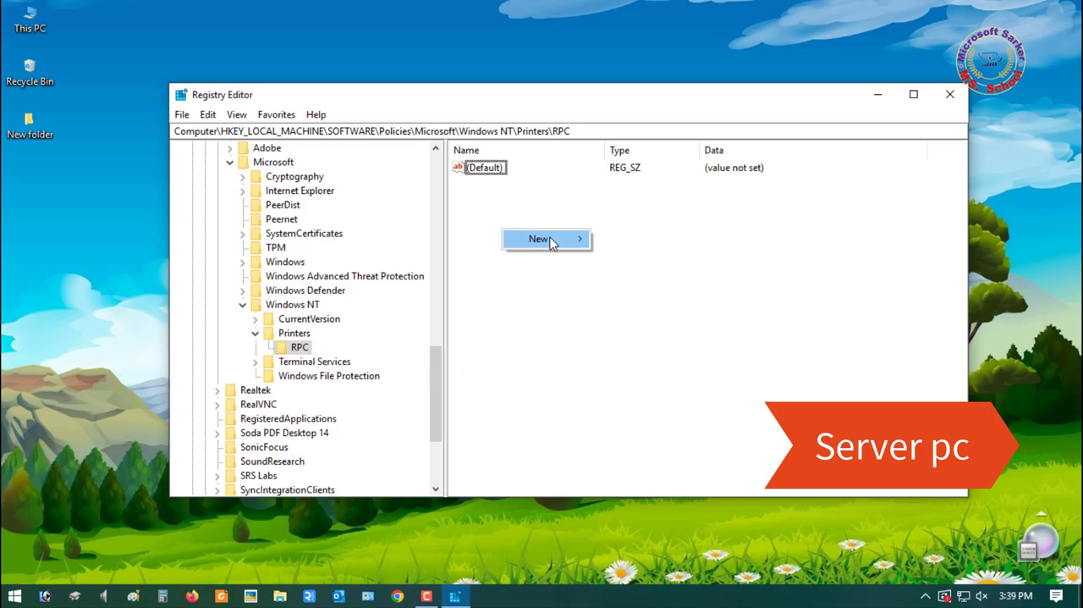
pyautogui.moveTo(542, 238)
pyautogui.click(688, 309)
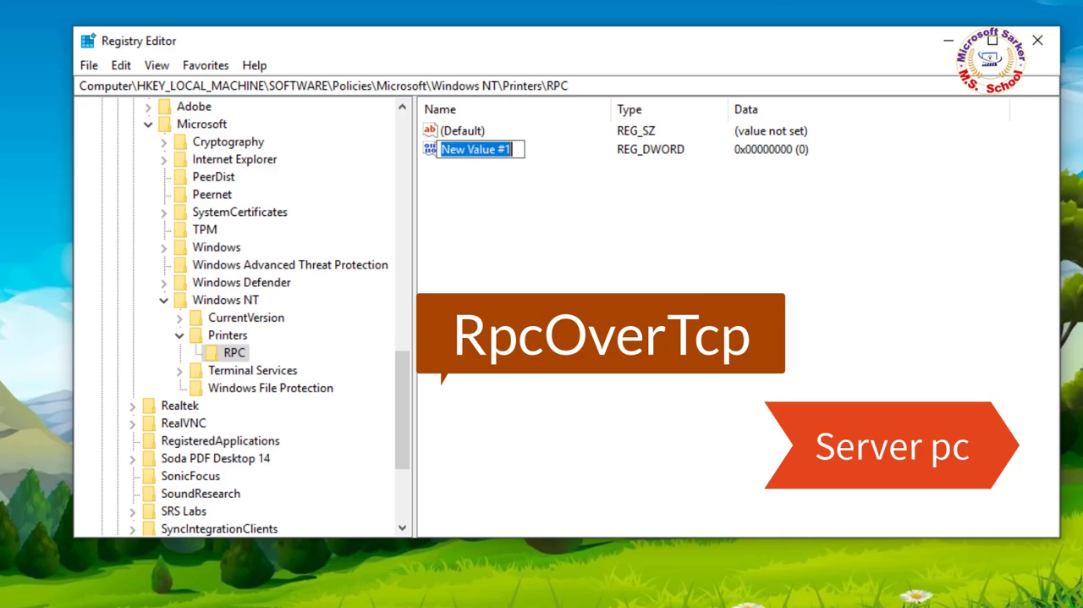
pyautogui.write('Rpc')
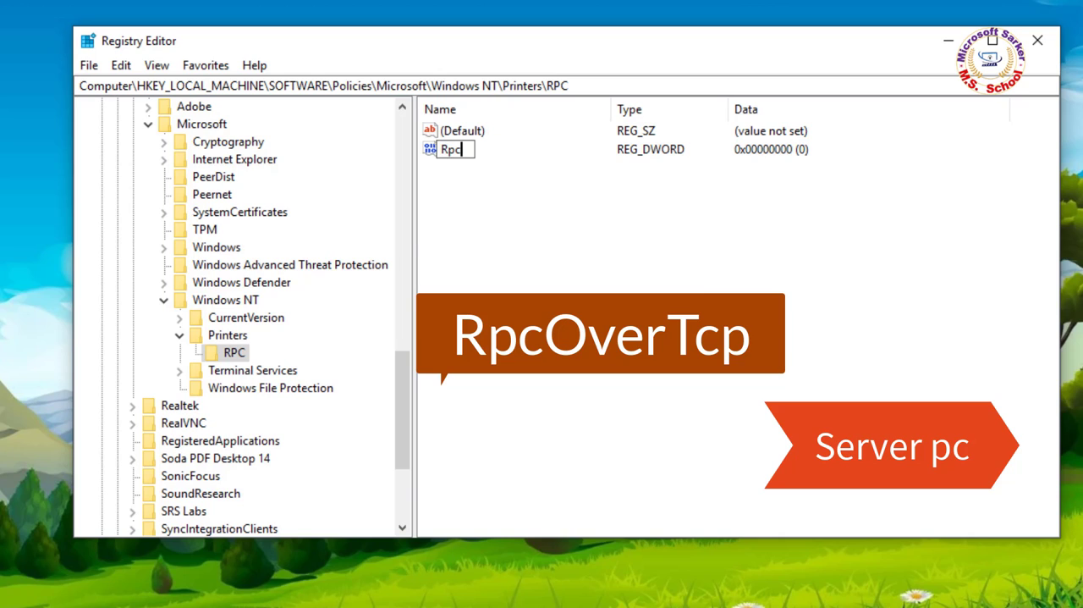
pyautogui.write('Ov')
pyautogui.write('erTc')
pyautogui.write('p')
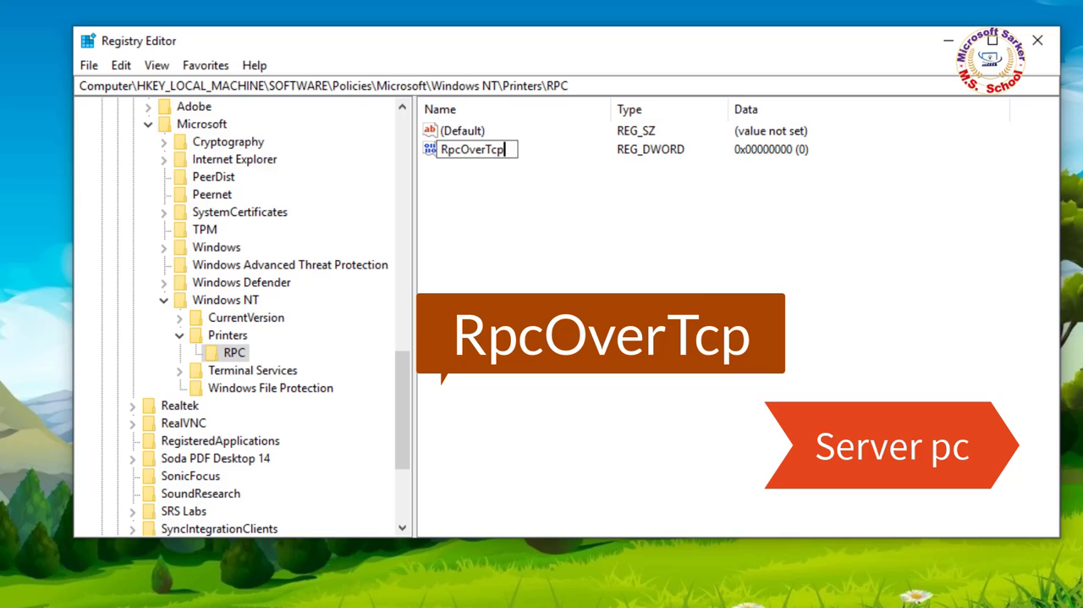
pyautogui.press('Return')
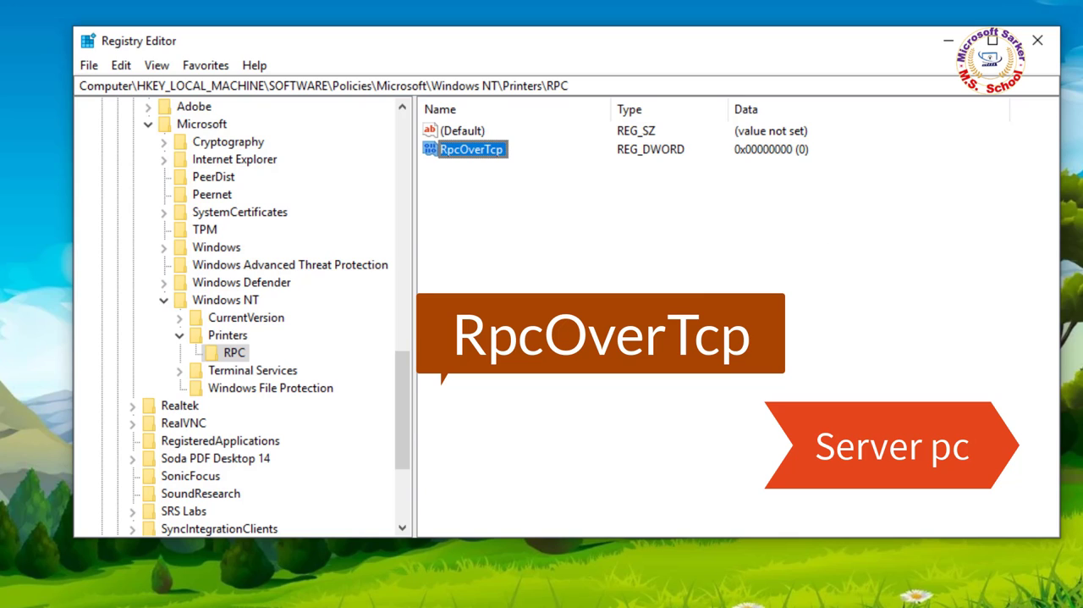
pyautogui.doubleClick(476, 160)
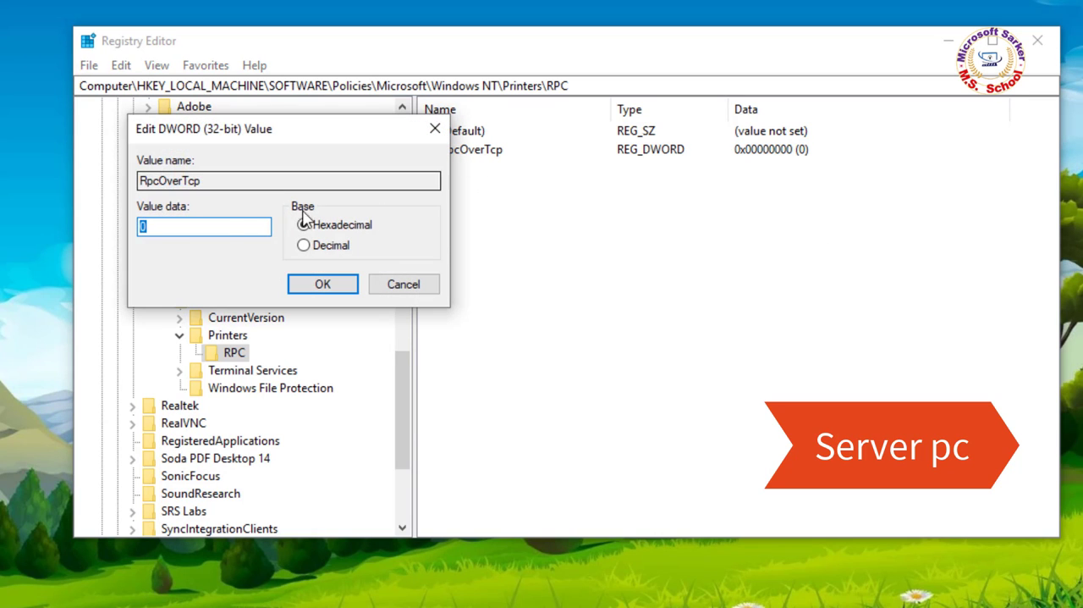
pyautogui.click(209, 226)
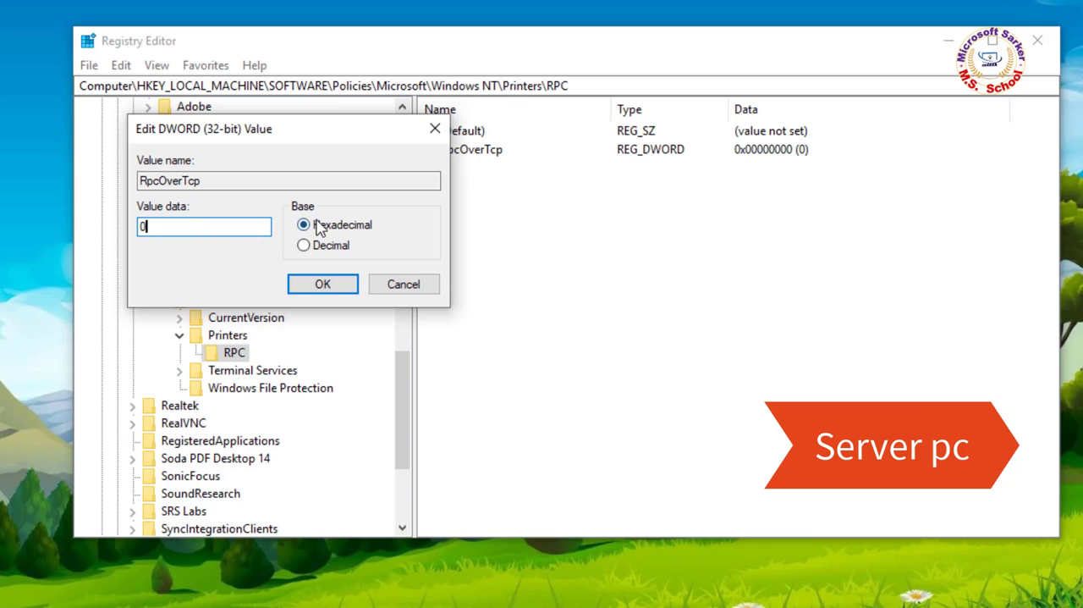
pyautogui.click(322, 286)
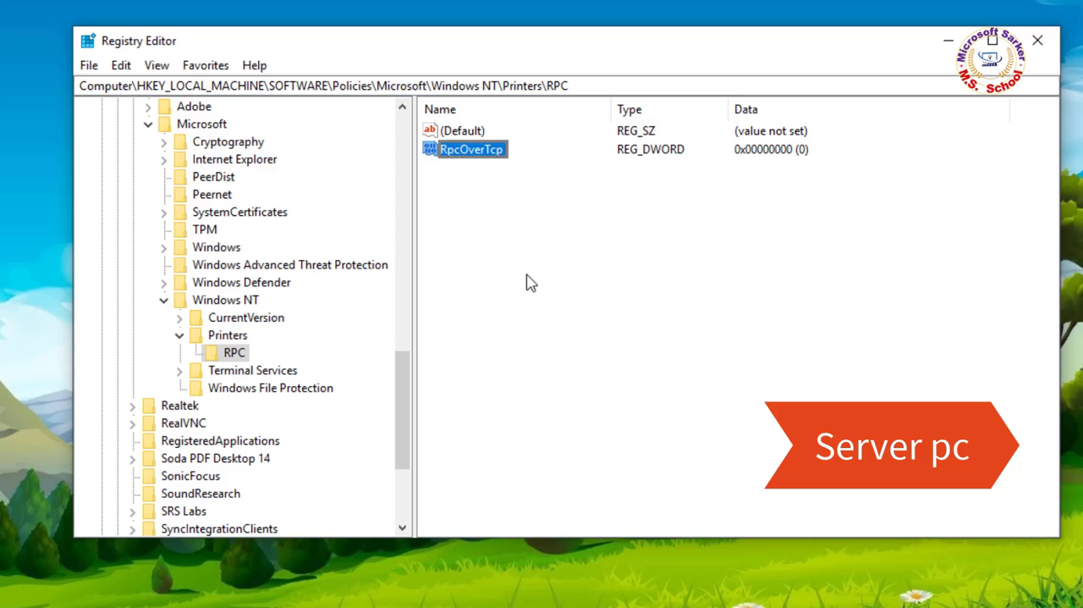
# - Create a DWORD value RpcOverNamedPipes in the RPC key and set its data to 1
pyautogui.rightClick(477, 224)
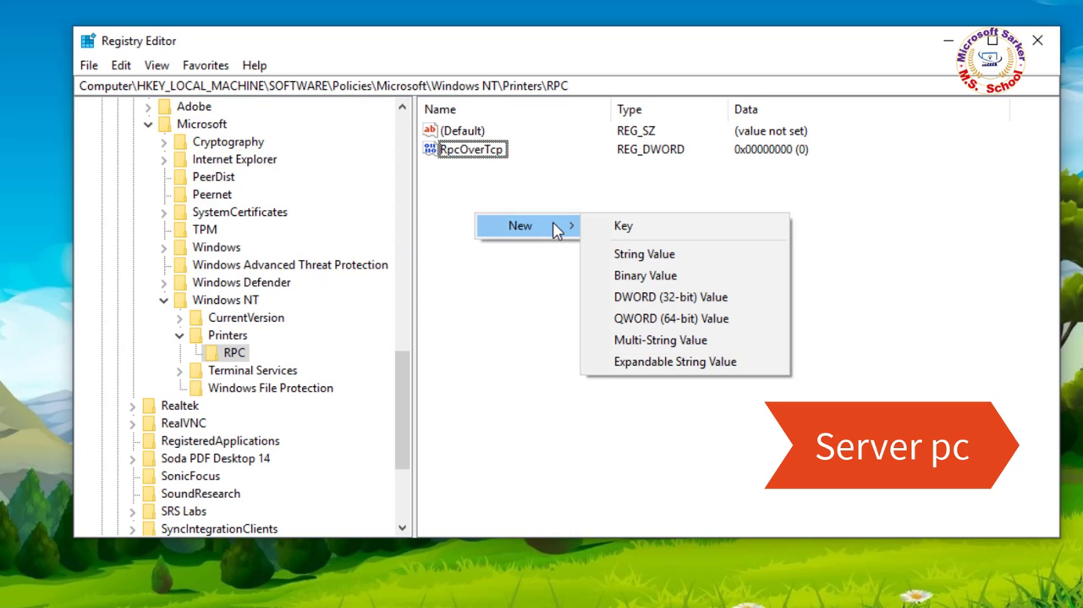
pyautogui.click(684, 303)
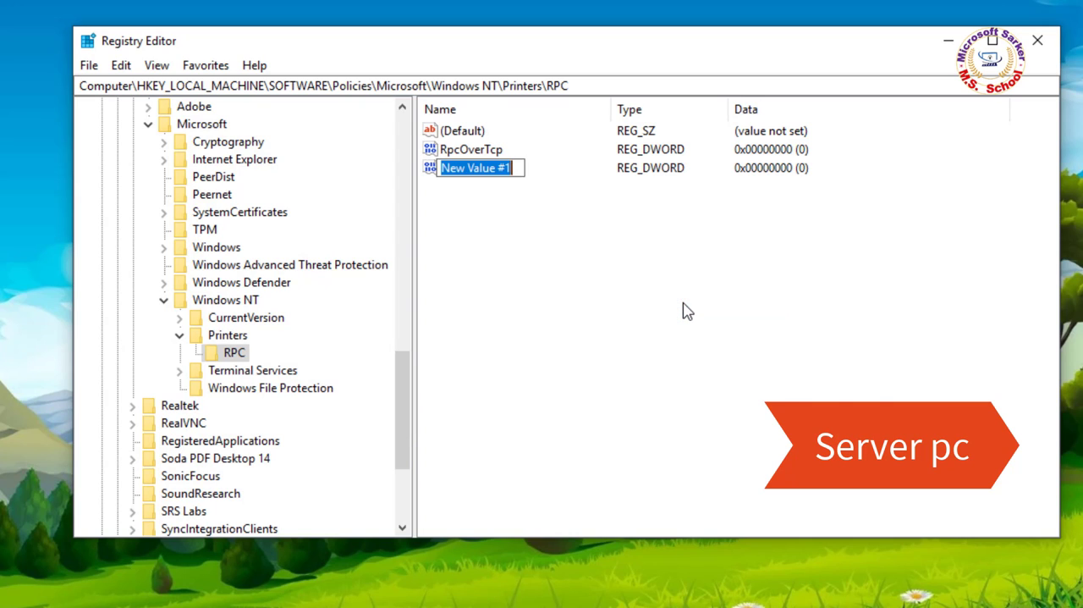
pyautogui.write('P')
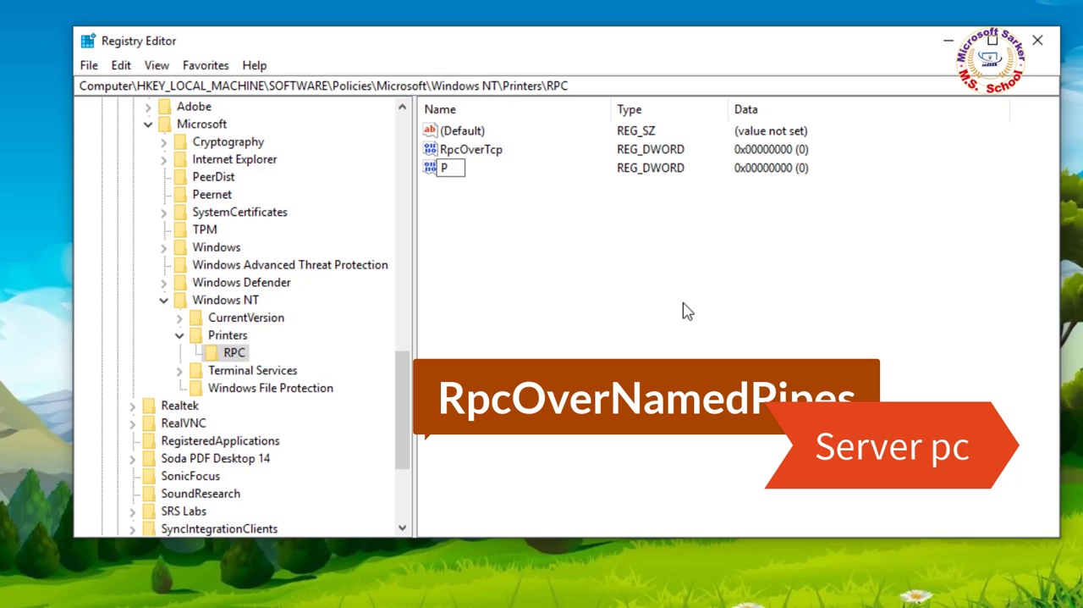
pyautogui.write('pc')
pyautogui.write('O')
pyautogui.write('ver')
pyautogui.write('Na')
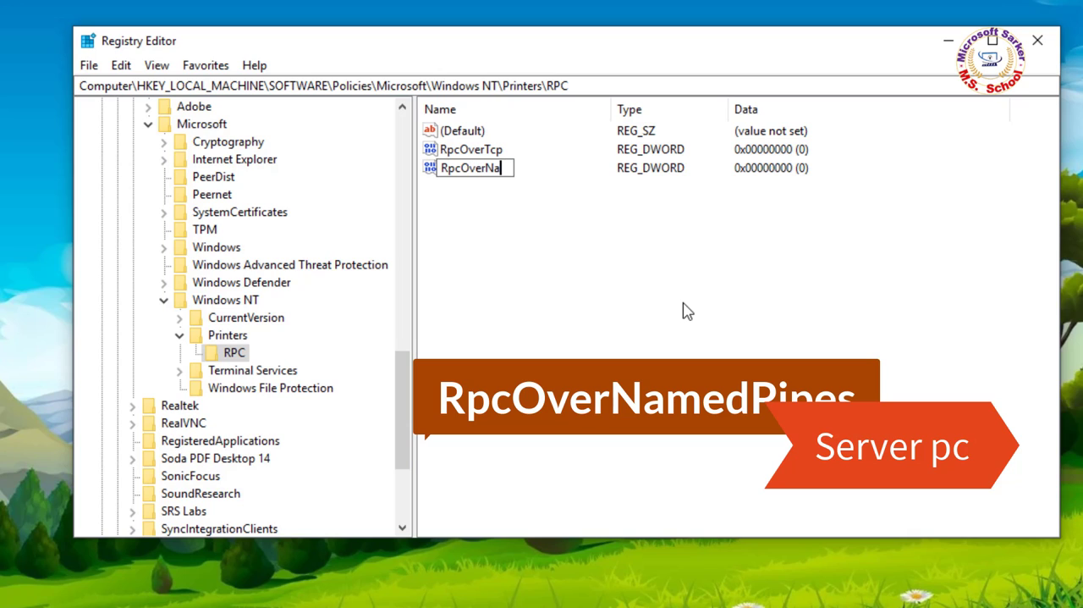
pyautogui.write('medPi')
pyautogui.write('pes')
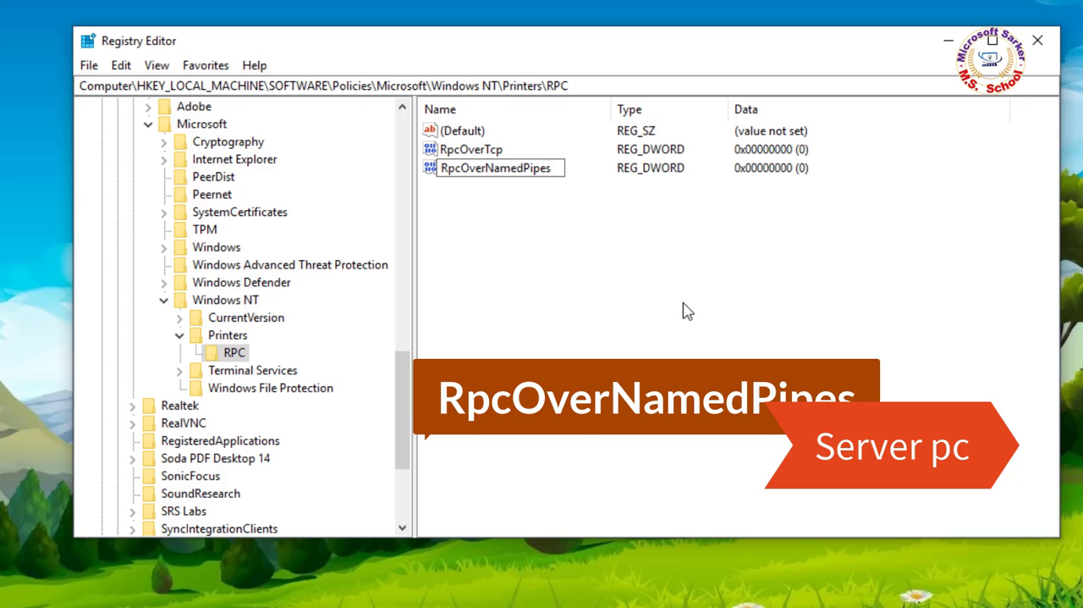
pyautogui.press('Return')
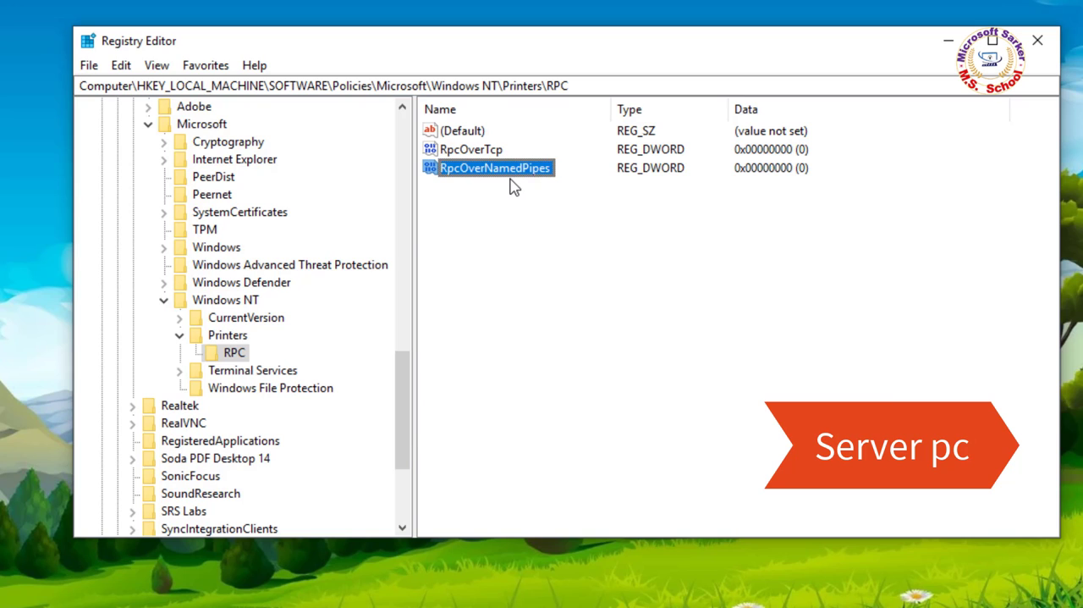
pyautogui.doubleClick(510, 173)
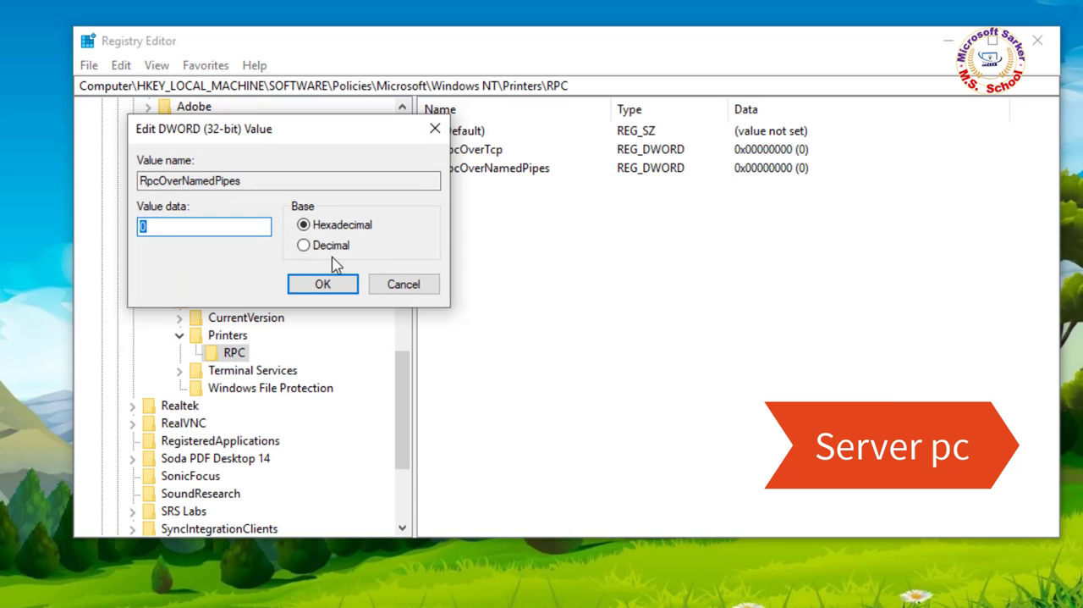
pyautogui.click(158, 228)
pyautogui.write('1')
pyautogui.click(328, 286)
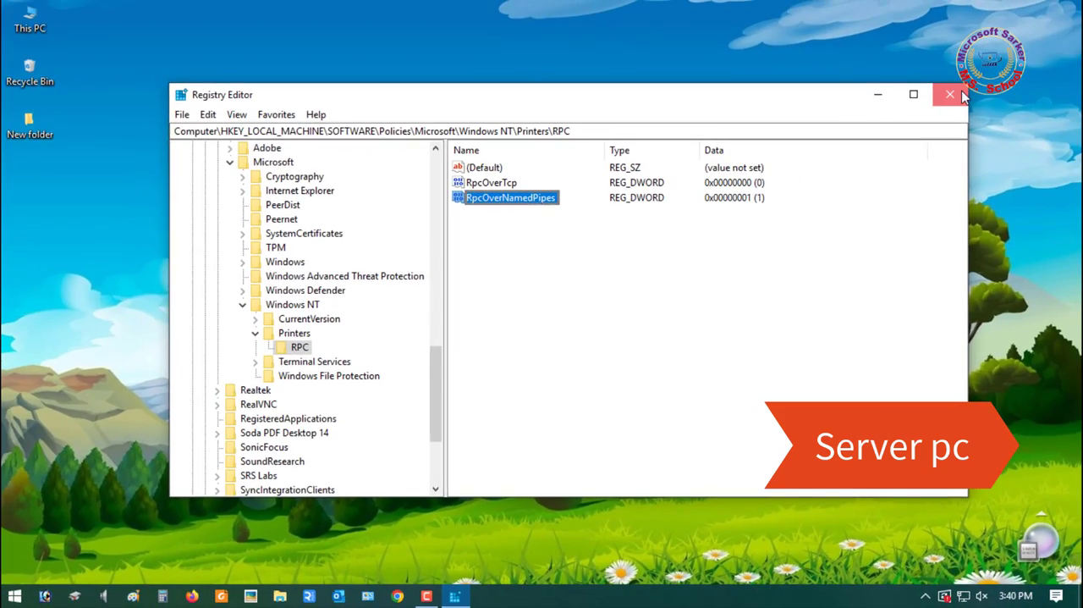
# - Reopen regedit and navigate to HKEY_LOCAL_MACHINE\SYSTEM\CurrentControlSet\Control\Print
pyautogui.click(961, 93)
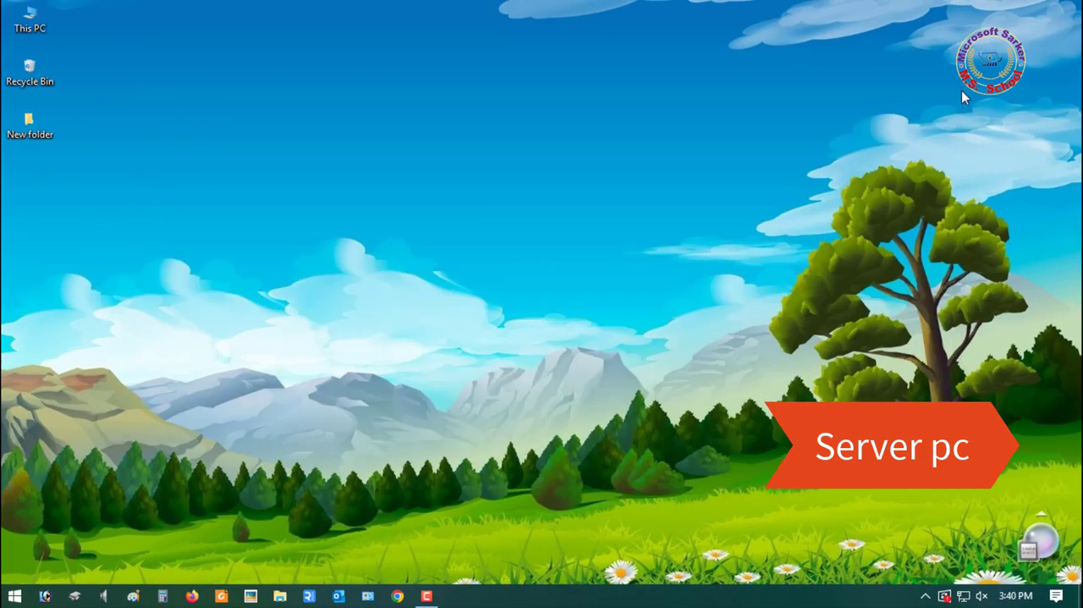
pyautogui.press('super')
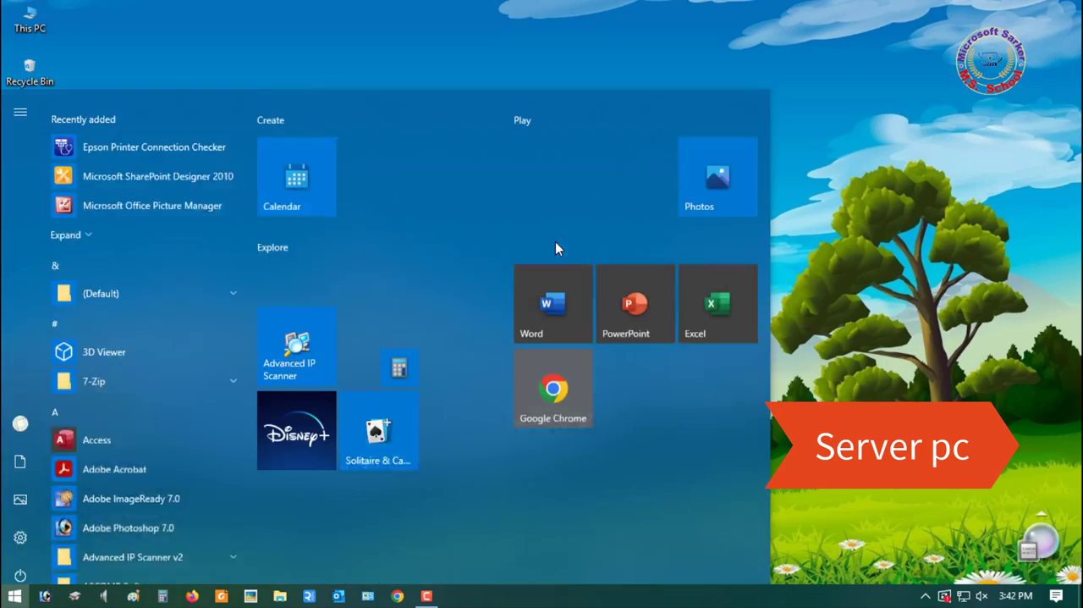
pyautogui.write('re')
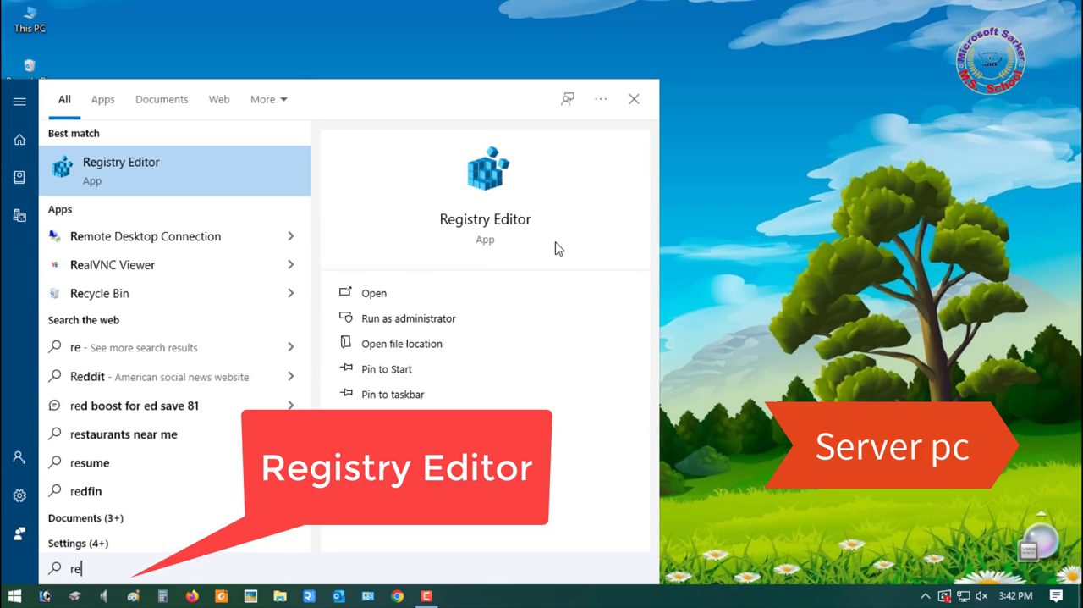
pyautogui.click(131, 179)
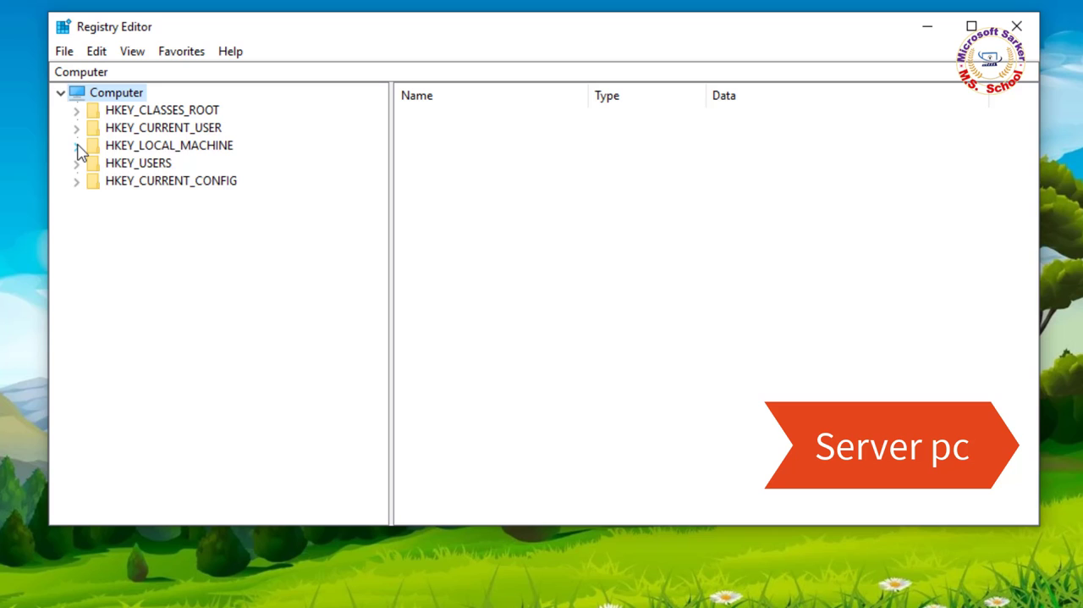
pyautogui.click(77, 145)
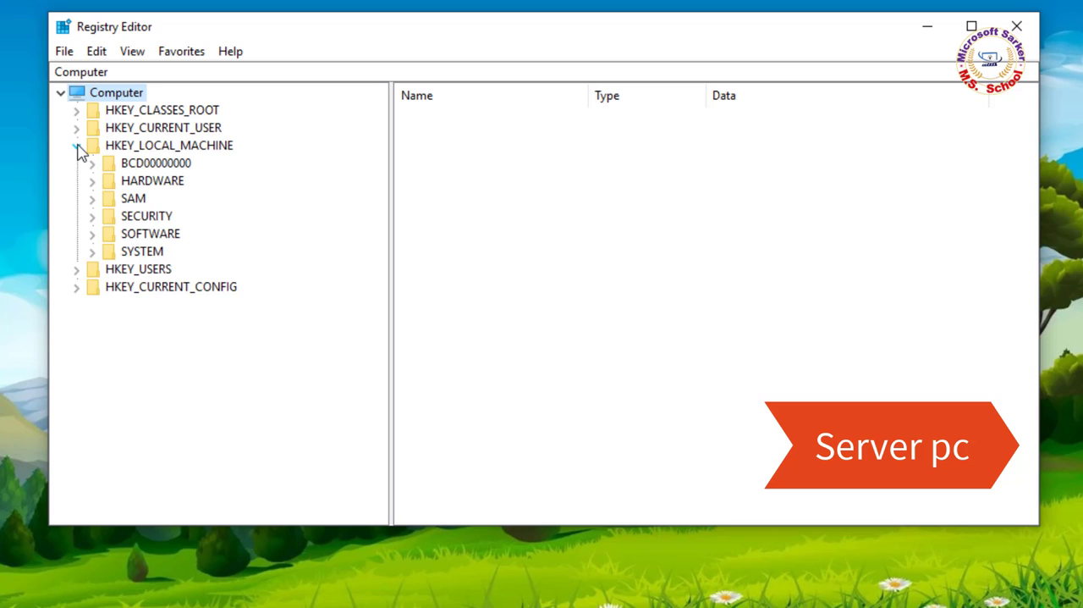
pyautogui.click(90, 252)
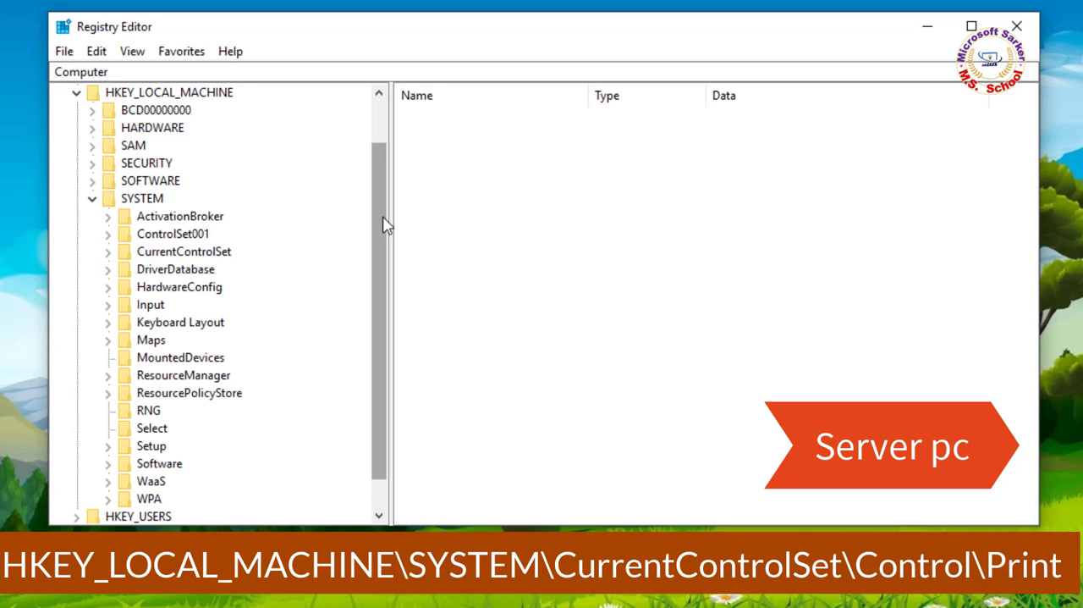
pyautogui.moveTo(385, 226); pyautogui.dragTo(376, 292)
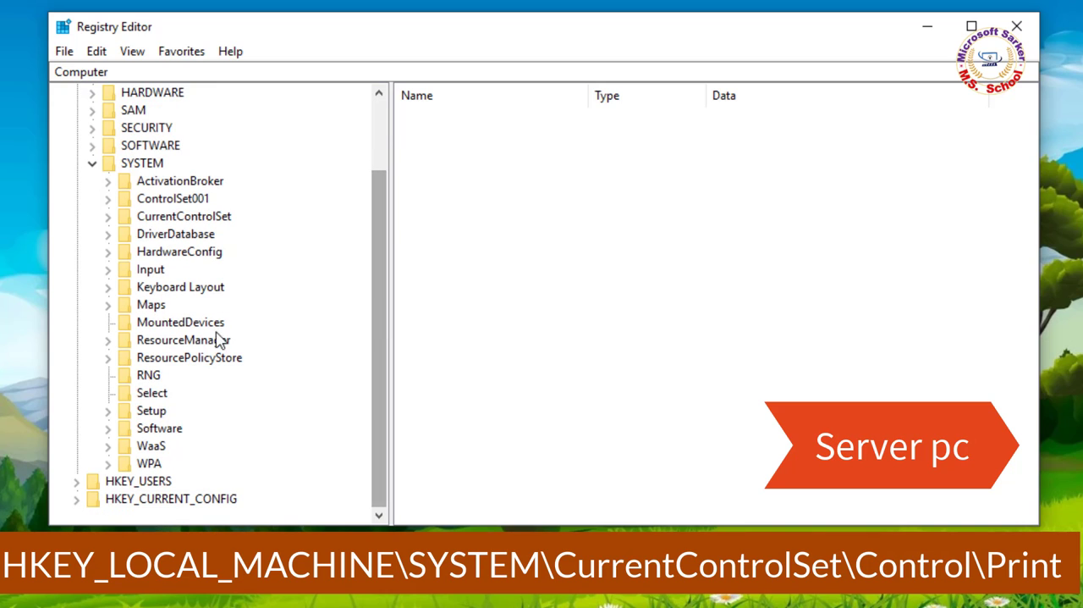
pyautogui.click(108, 217)
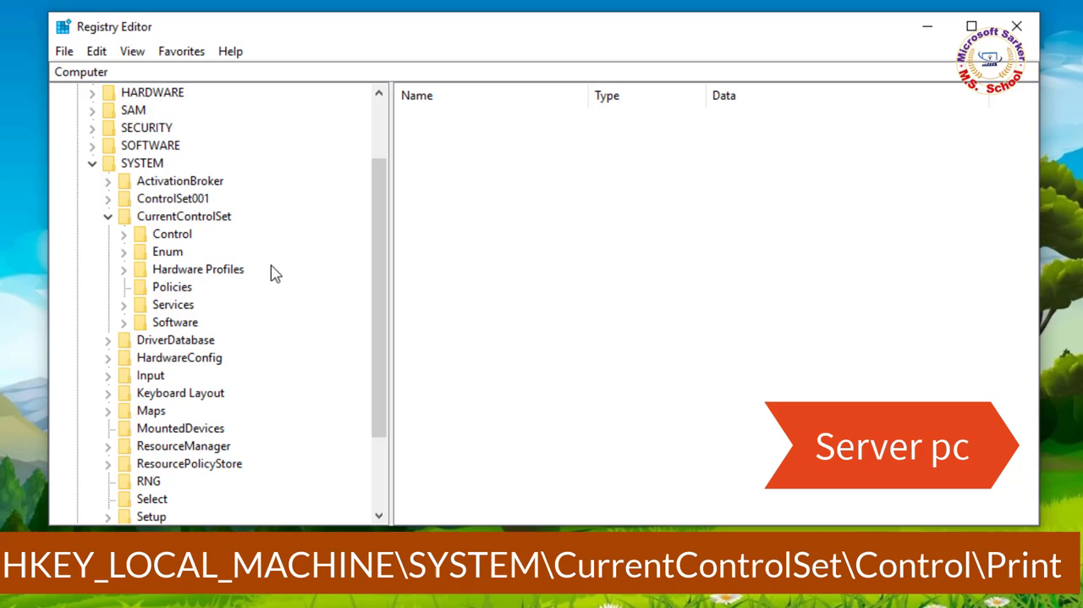
pyautogui.moveTo(382, 279); pyautogui.dragTo(386, 301)
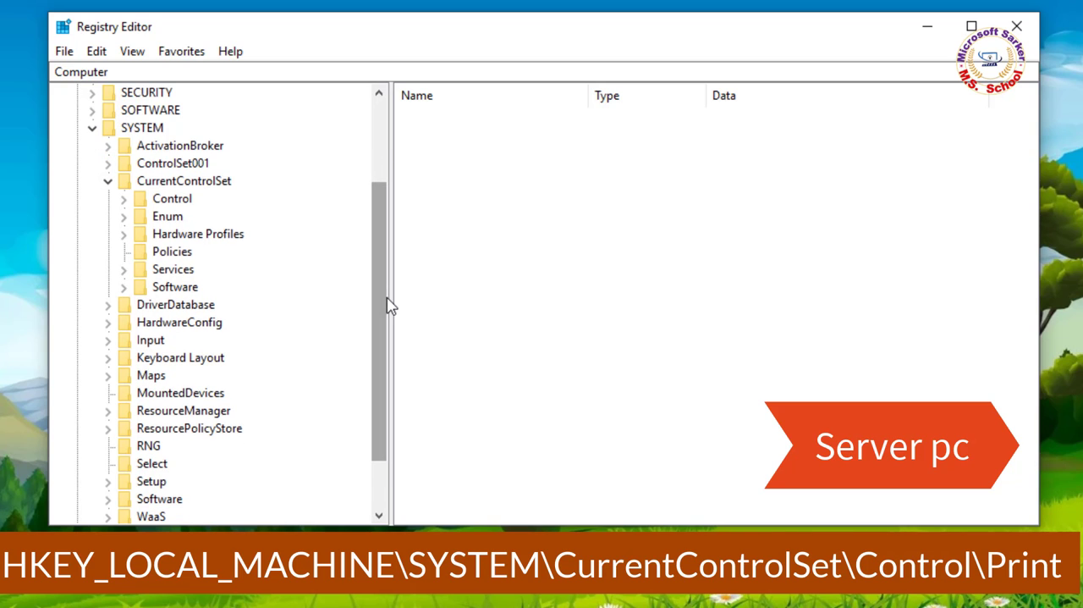
pyautogui.click(124, 200)
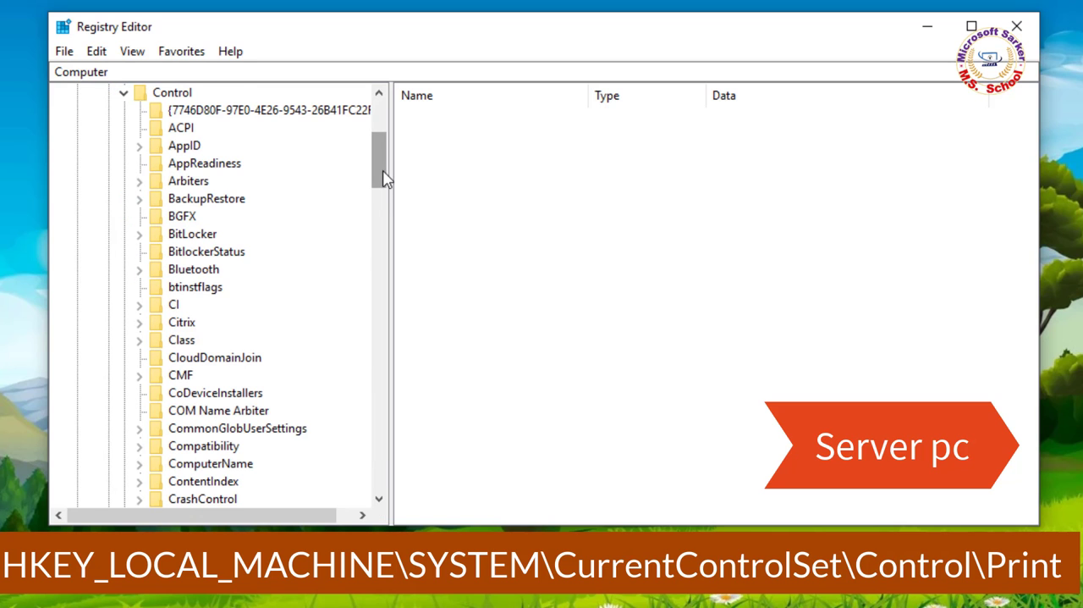
pyautogui.moveTo(384, 178); pyautogui.dragTo(396, 314)
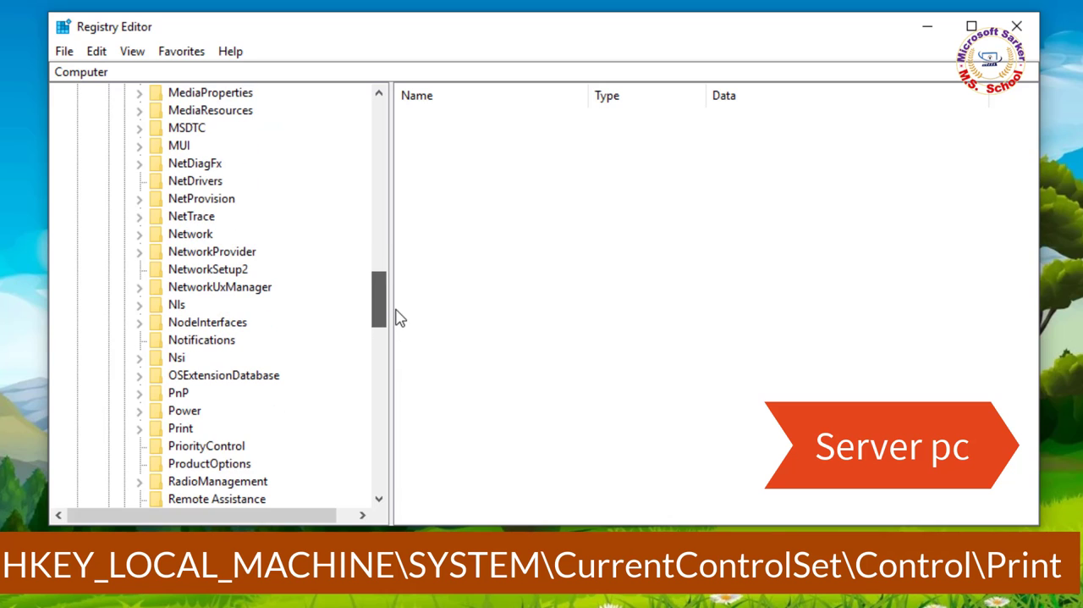
pyautogui.click(180, 429)
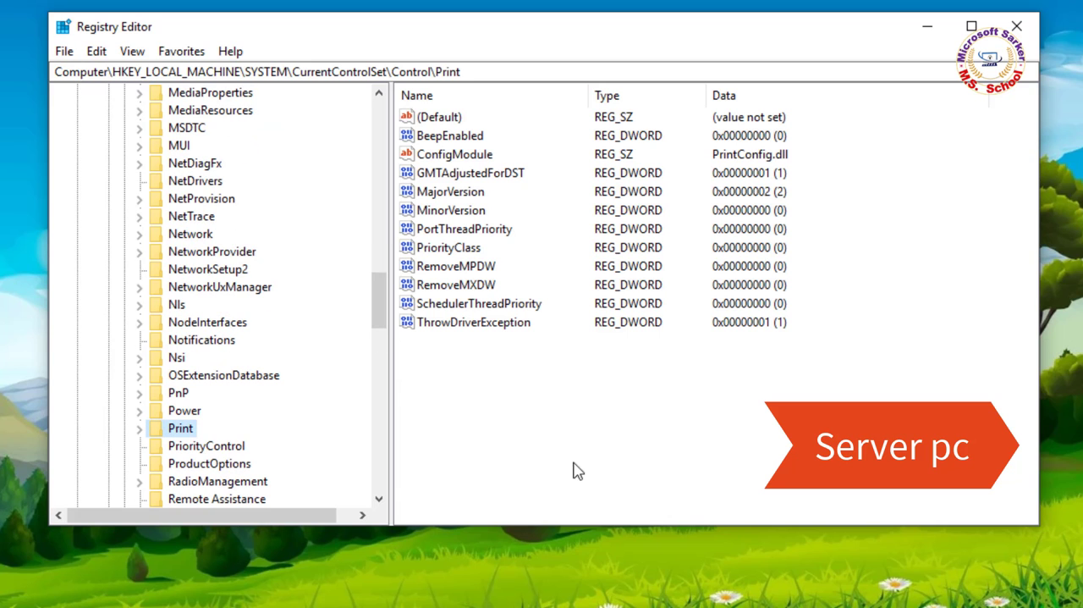
# - Create a new DWORD in the Print key named RpcAuthnlevelPrivacyEnabled
pyautogui.rightClick(455, 398)
pyautogui.moveTo(504, 404)
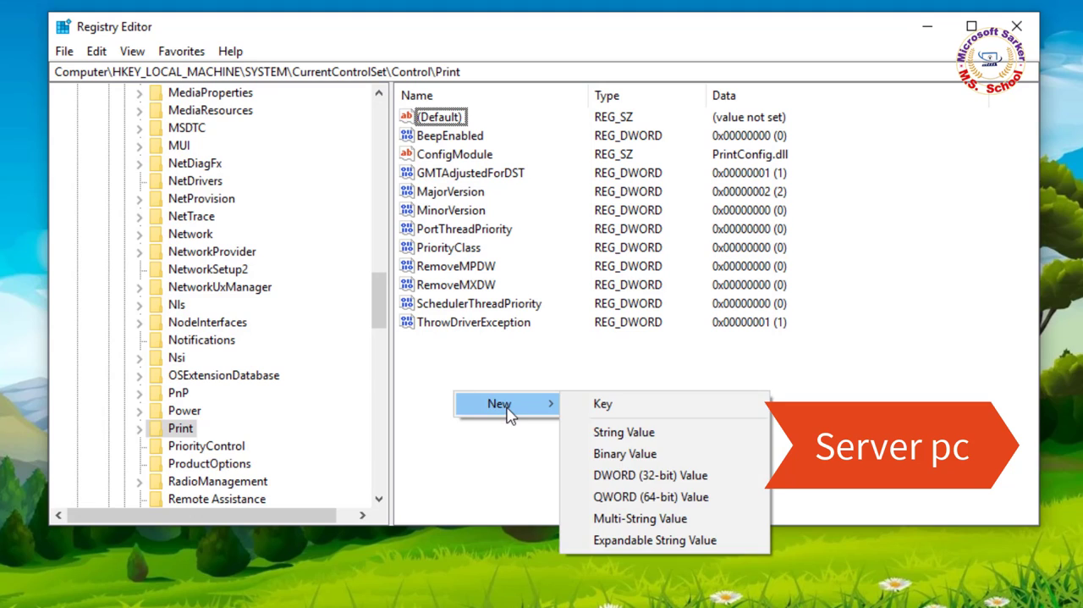
pyautogui.click(658, 476)
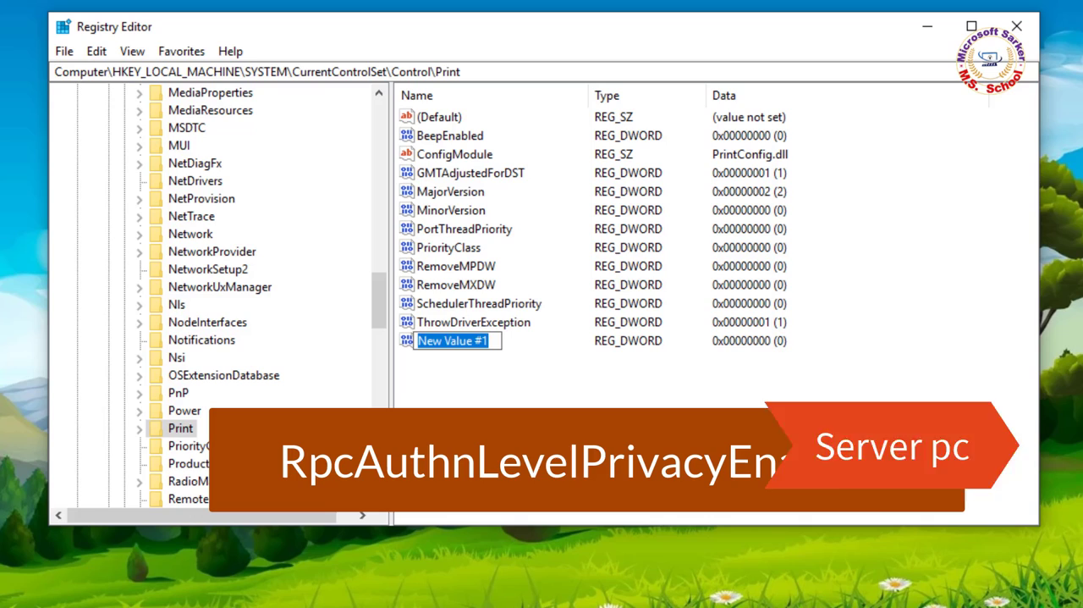
pyautogui.write('R')
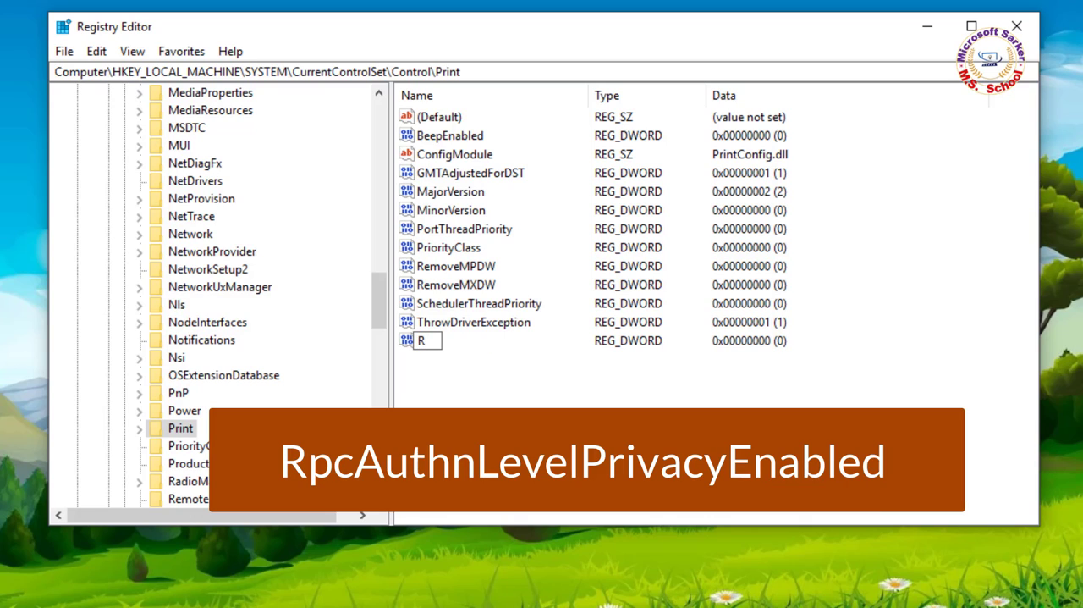
pyautogui.write('p')
pyautogui.write('cAu')
pyautogui.write('thnl')
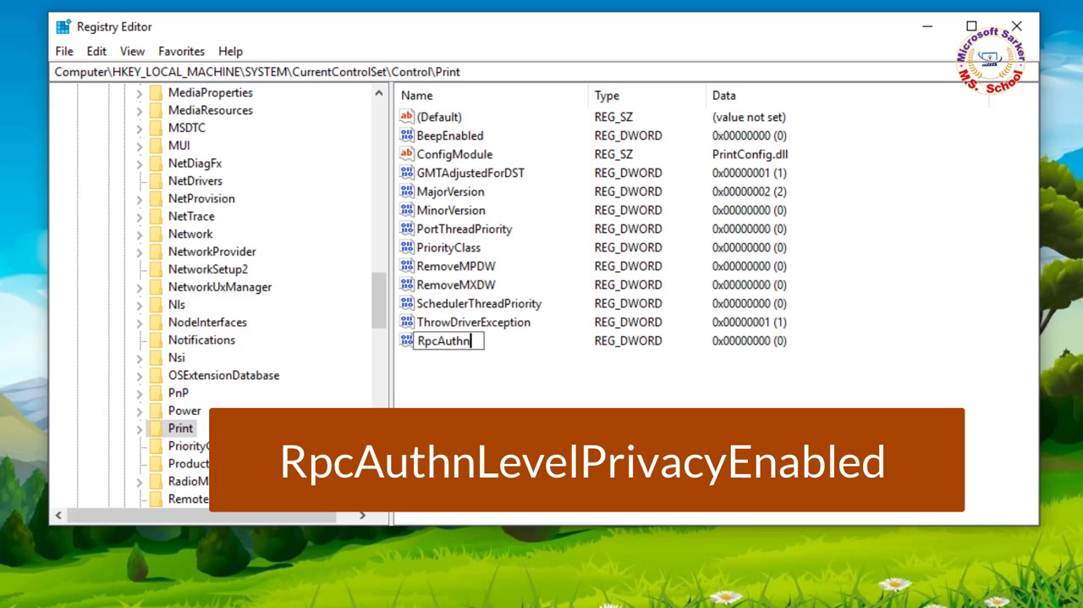
pyautogui.write('ev')
pyautogui.write('elPriva')
pyautogui.write('c')
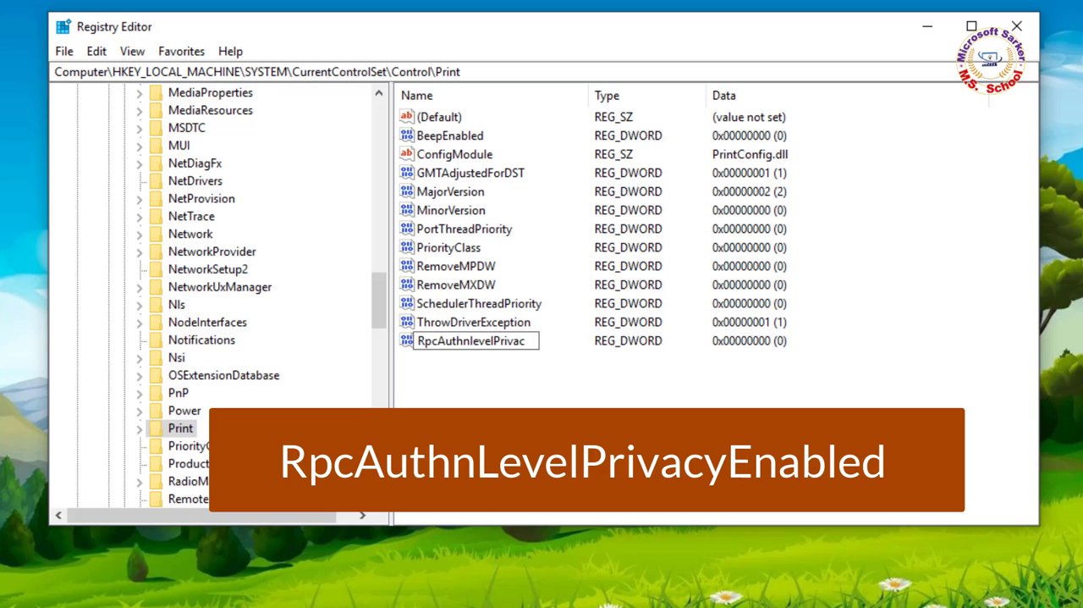
pyautogui.write('yE')
pyautogui.write('nab')
pyautogui.write('led')
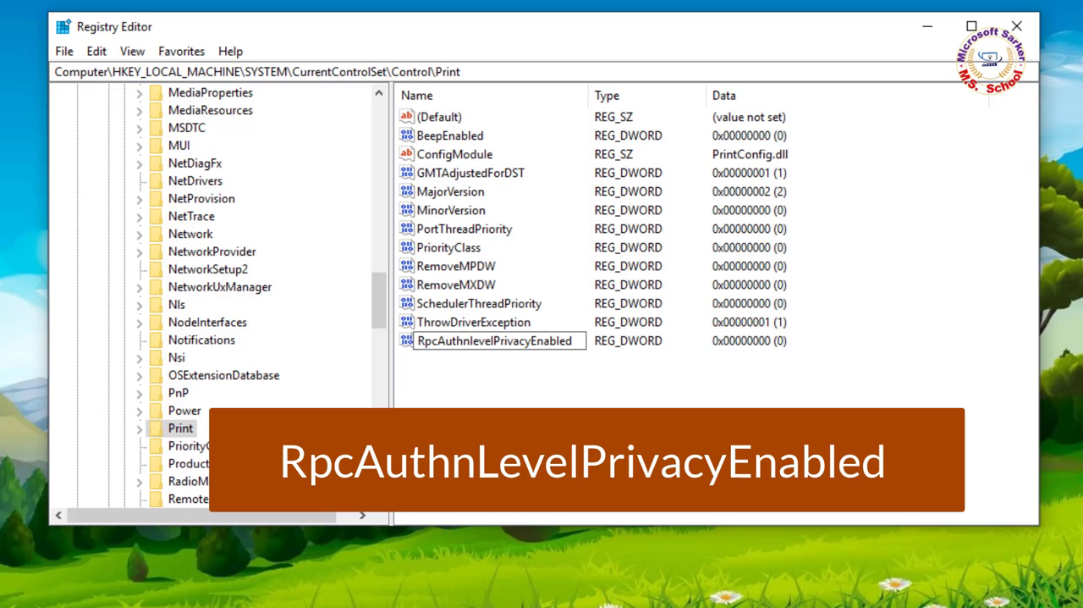
pyautogui.press('Return')
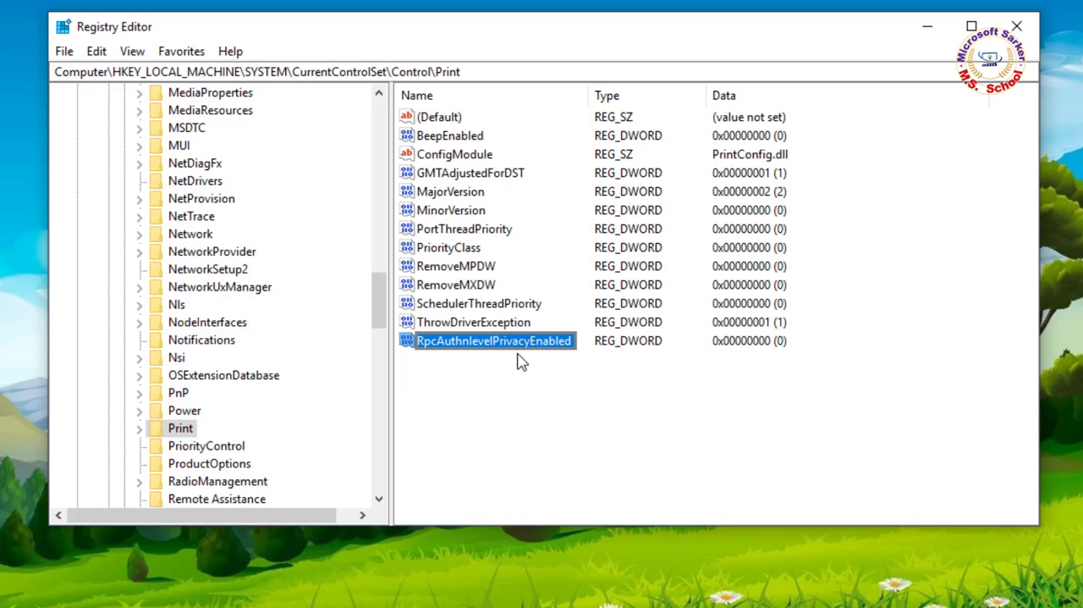
# - Give RpcAuthnlevelPrivacyEnabled value data 1 and close Registry Editor
pyautogui.doubleClick(510, 343)
pyautogui.click(165, 218)
pyautogui.write('1')
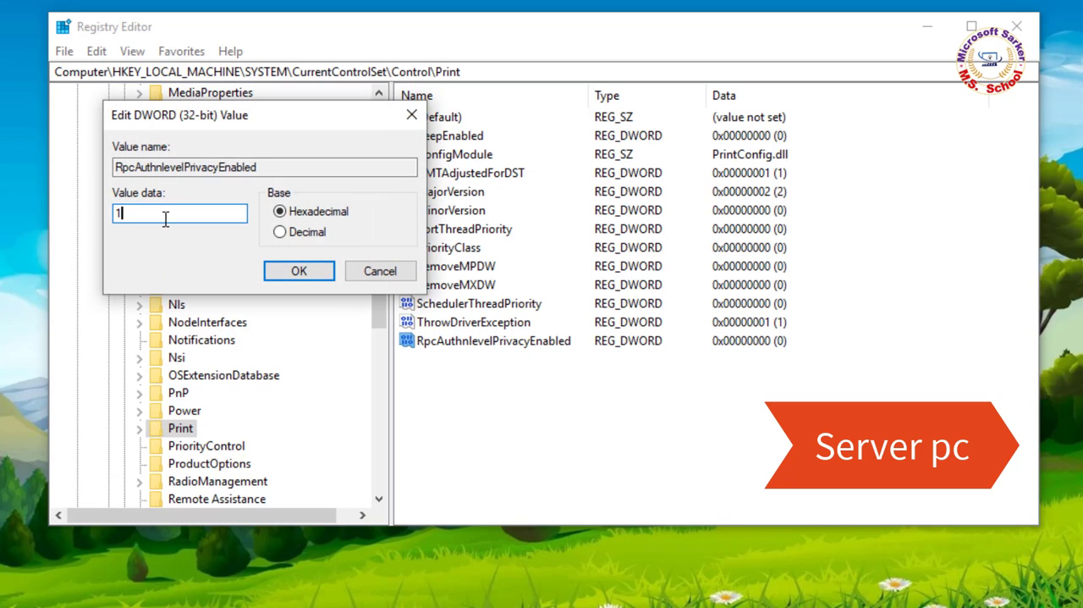
pyautogui.click(298, 272)
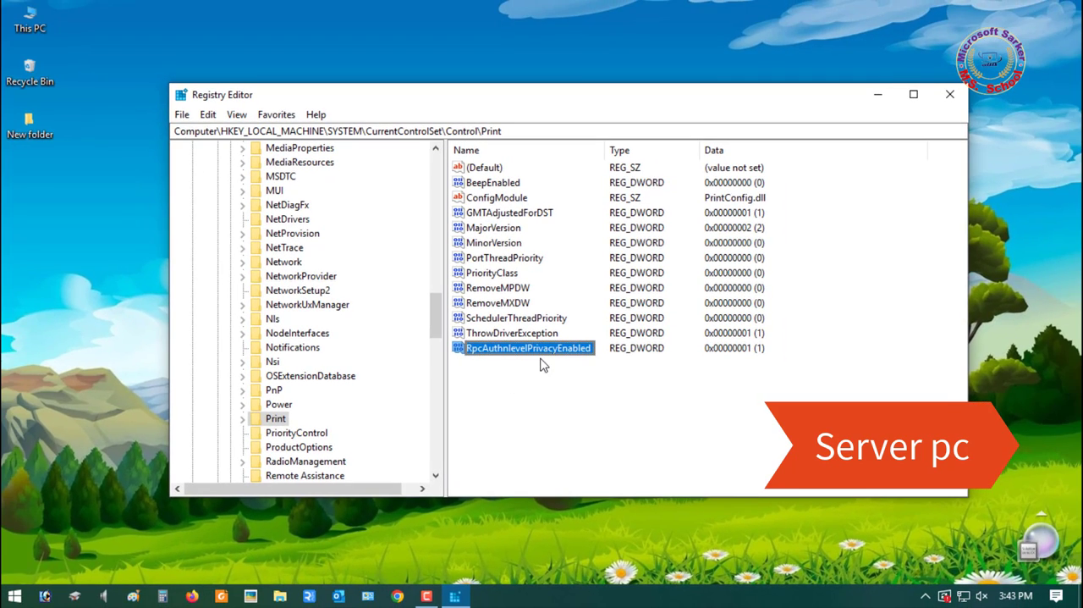
pyautogui.click(951, 94)
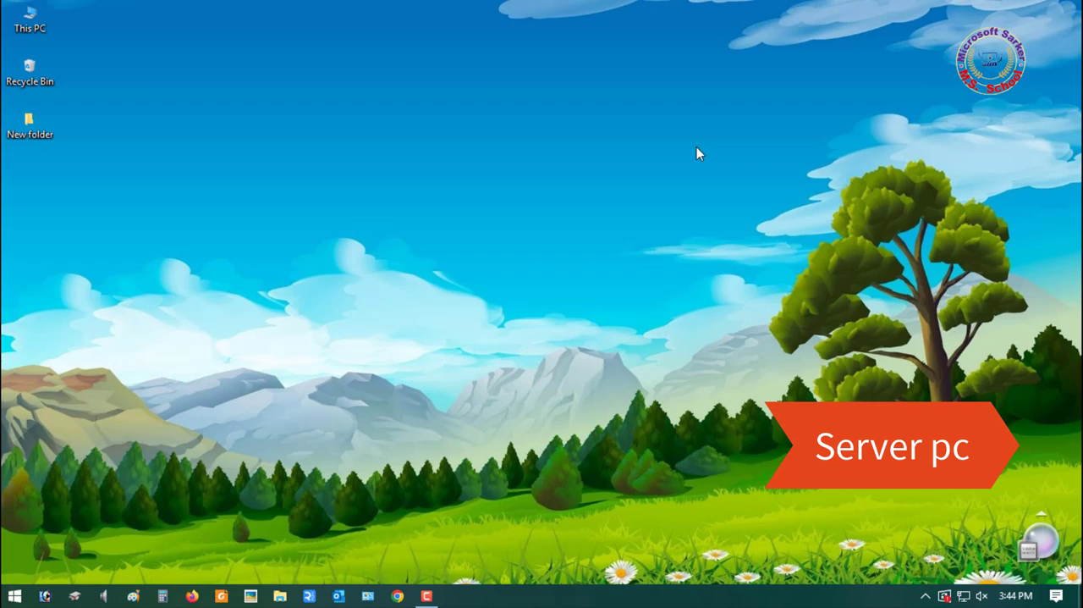
# - Search the Start menu for 'device' and launch Device Manager
pyautogui.press('super')
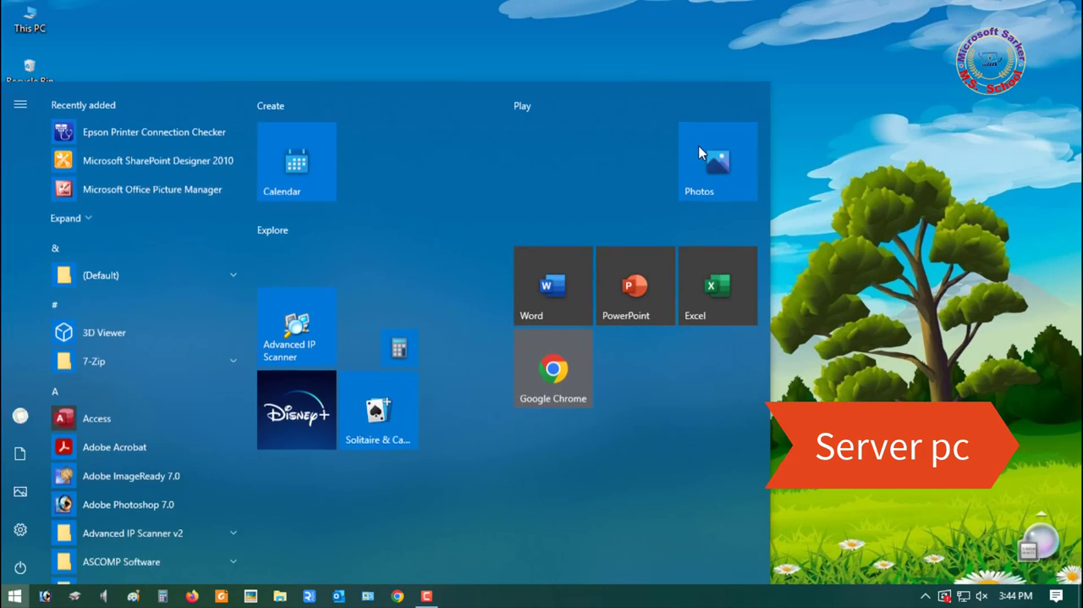
pyautogui.write('dev')
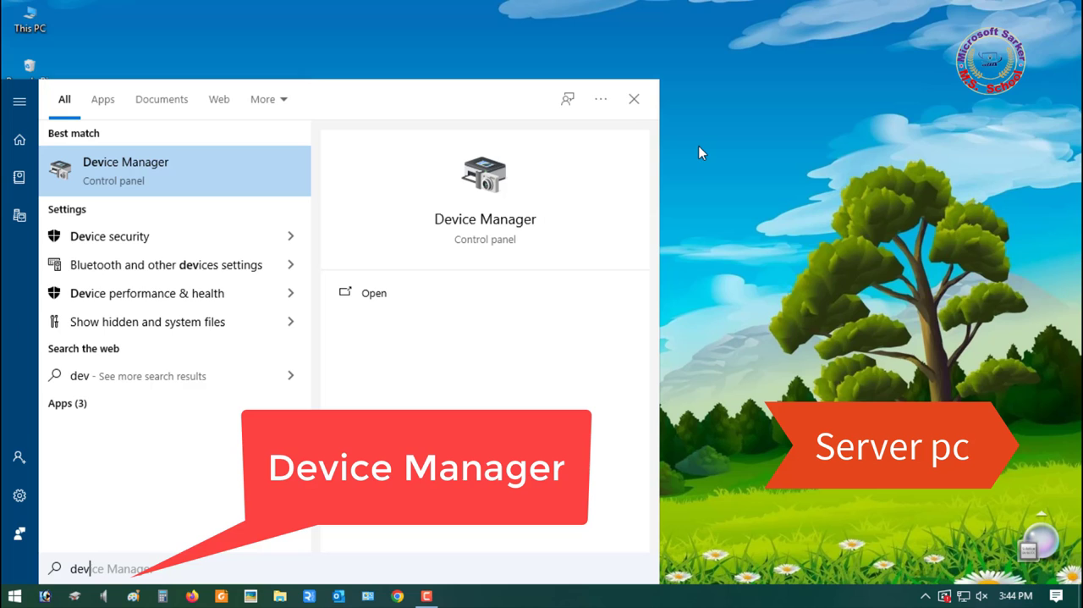
pyautogui.write('i')
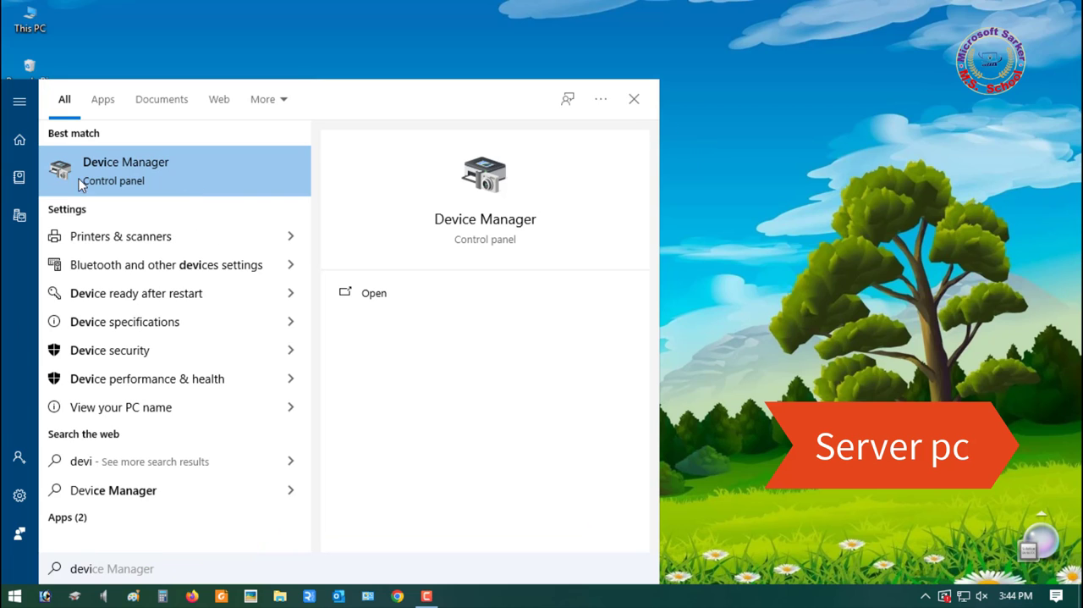
pyautogui.click(153, 161)
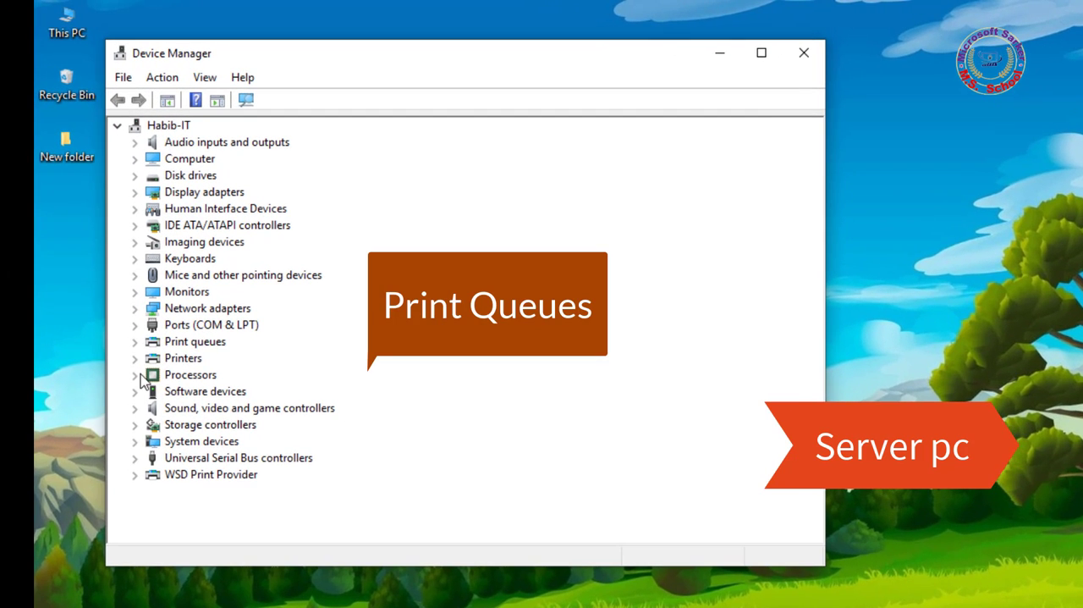
# - Update the HP LaserJet P2050 print queue driver by automatic search; best driver already installed
pyautogui.click(130, 337)
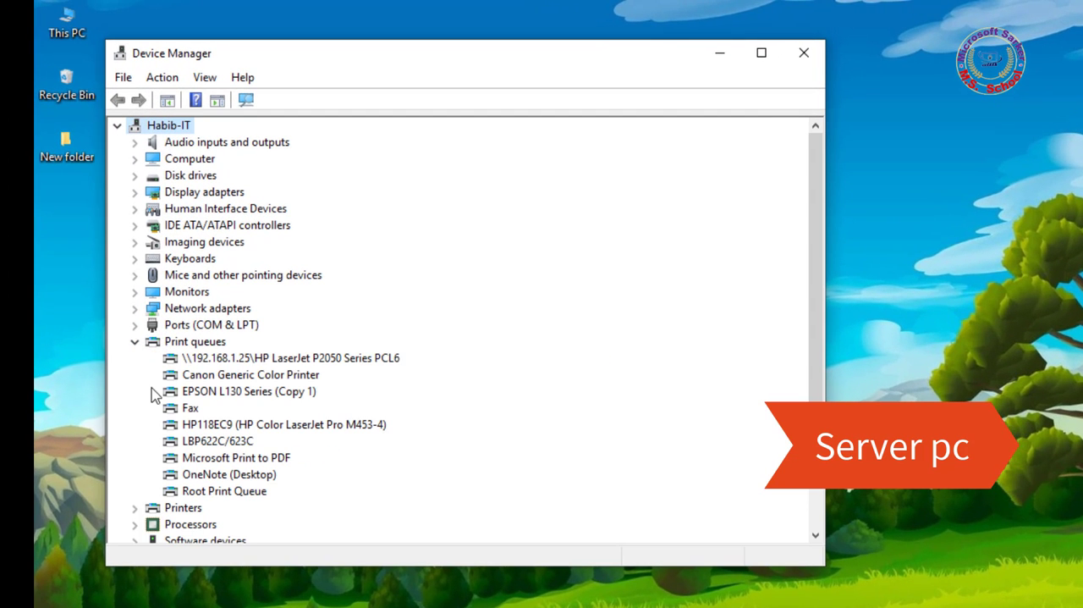
pyautogui.click(260, 359)
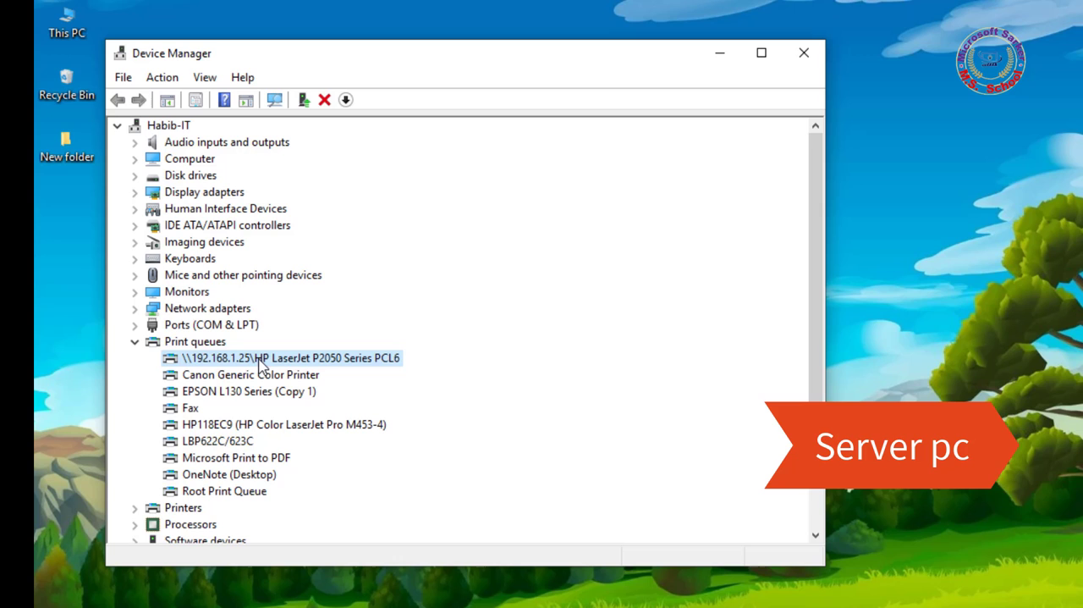
pyautogui.rightClick(262, 362)
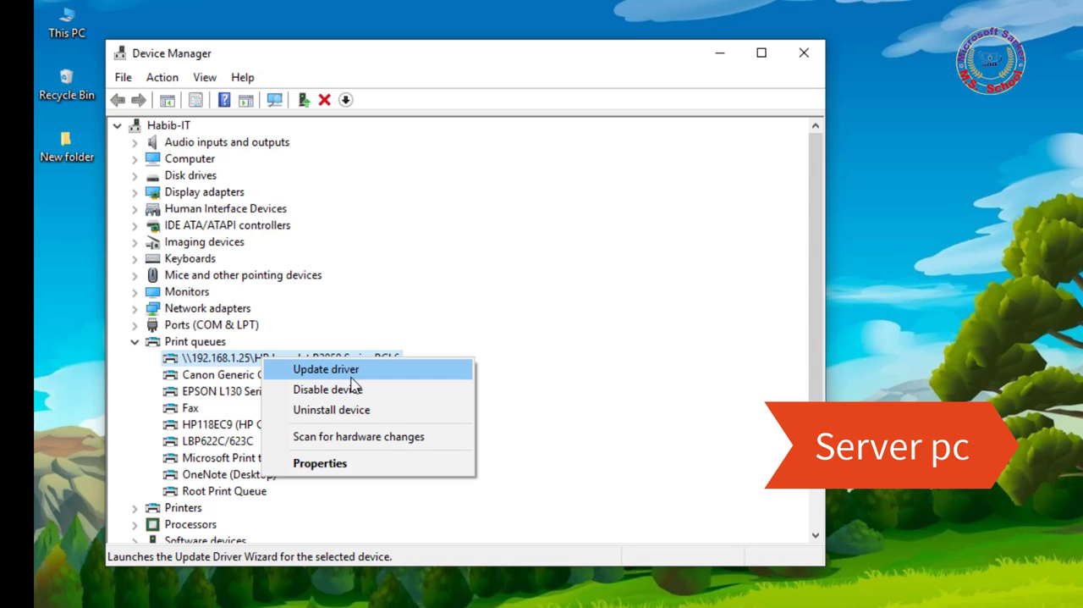
pyautogui.click(329, 377)
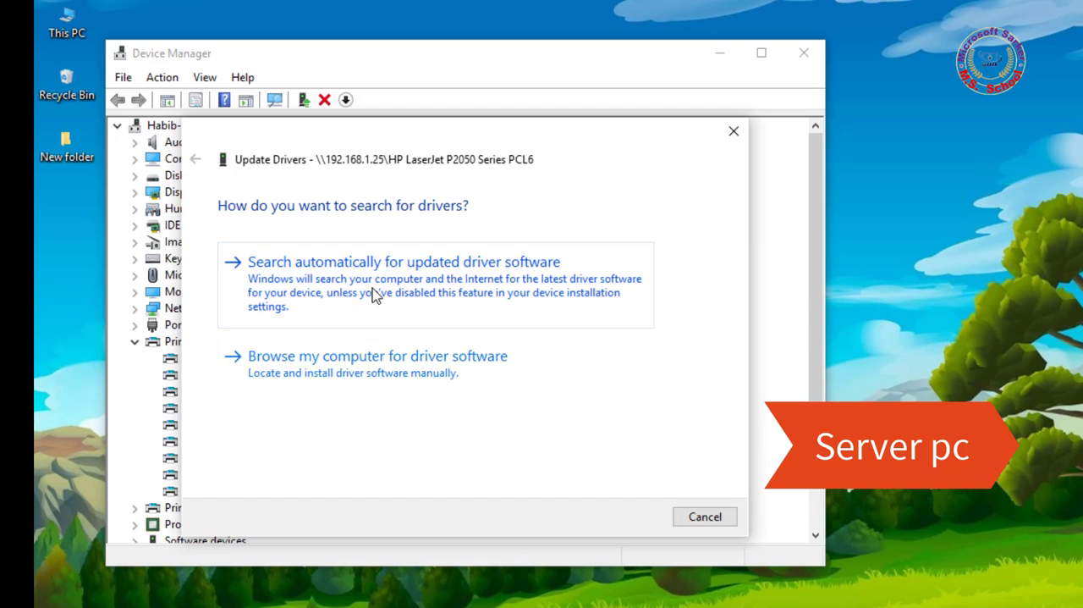
pyautogui.click(376, 291)
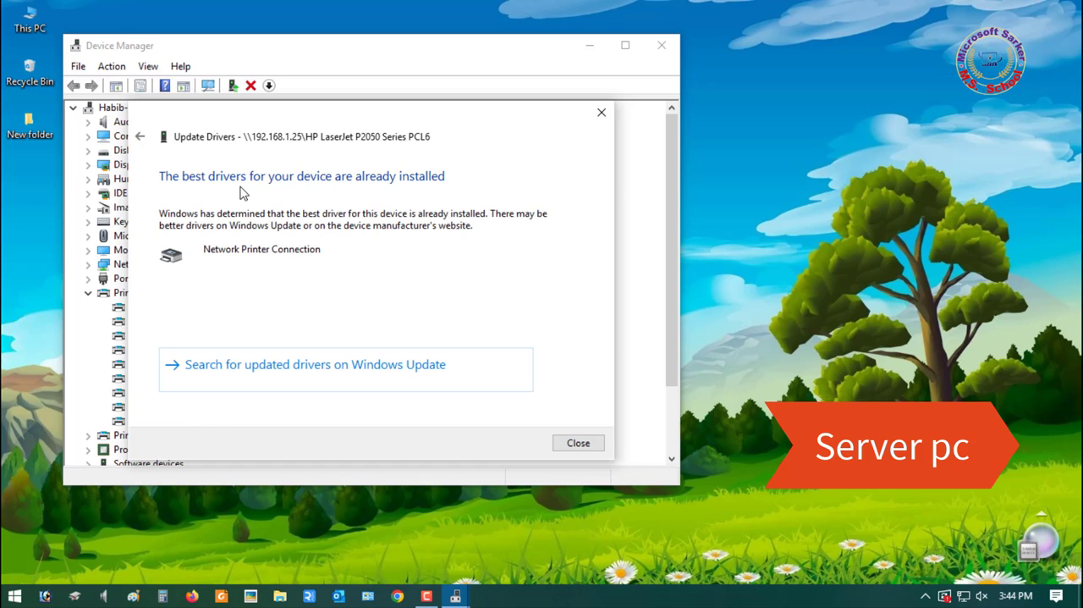
pyautogui.click(572, 446)
# - Launch firewall.cpl from the Run box to reach Windows Defender Firewall settings
pyautogui.click(663, 46)
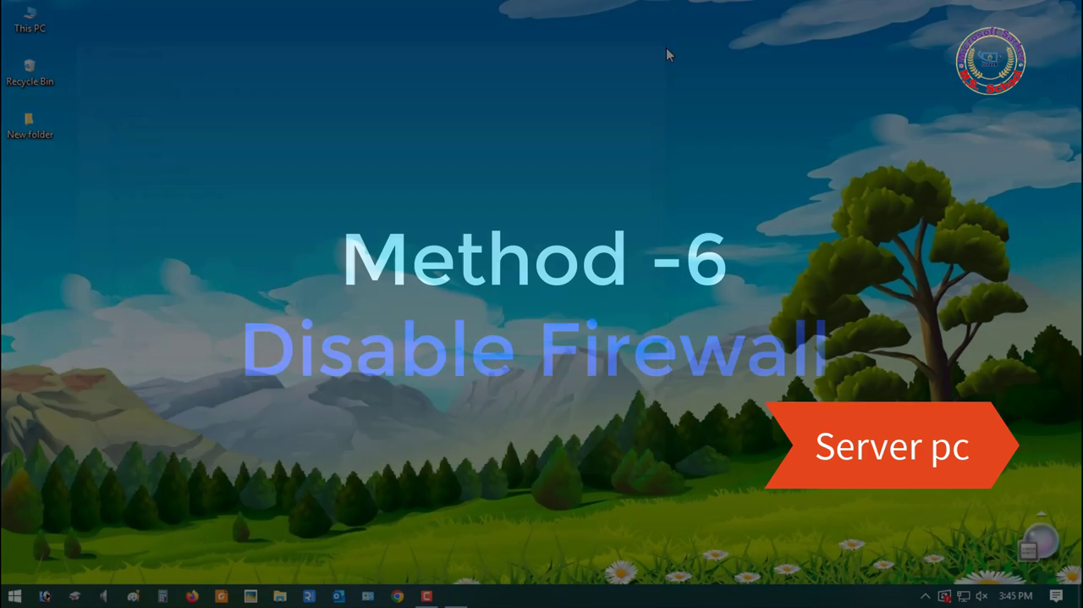
pyautogui.press('super+r')
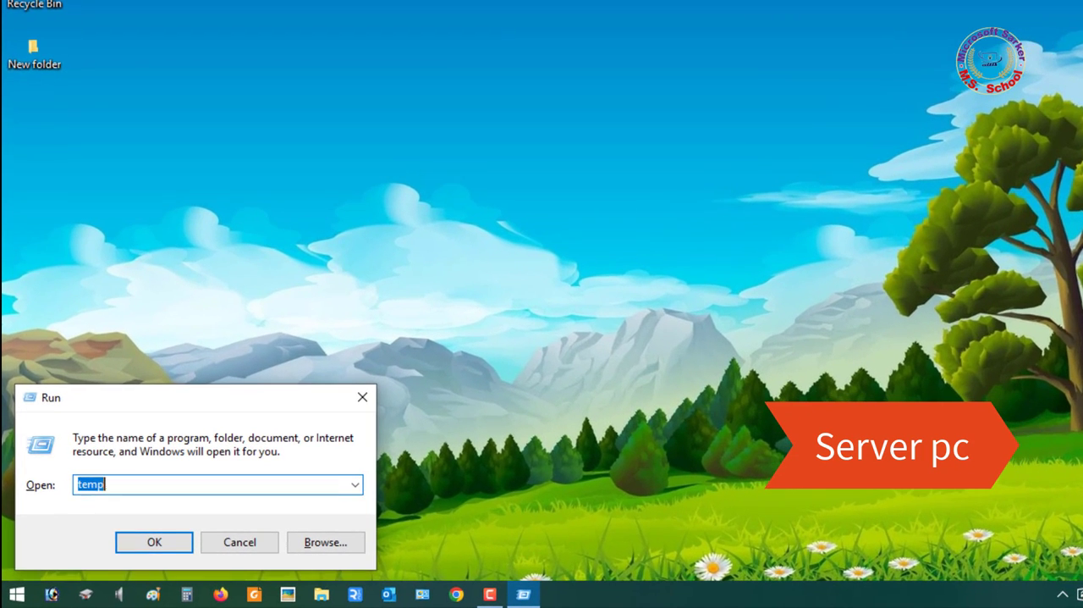
pyautogui.write('f')
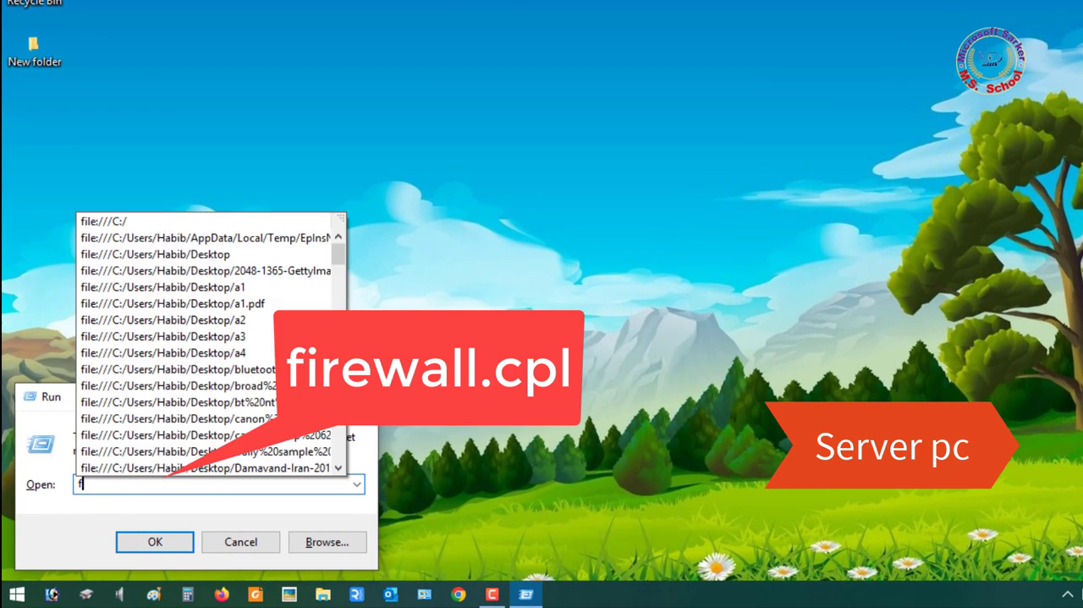
pyautogui.write('ire')
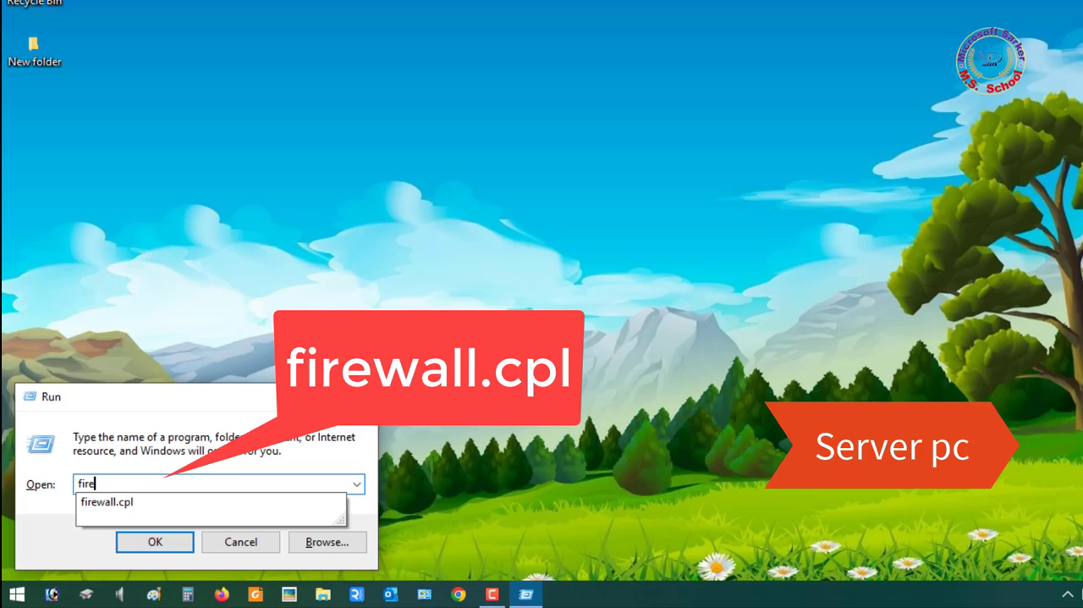
pyautogui.click(108, 502)
pyautogui.click(148, 542)
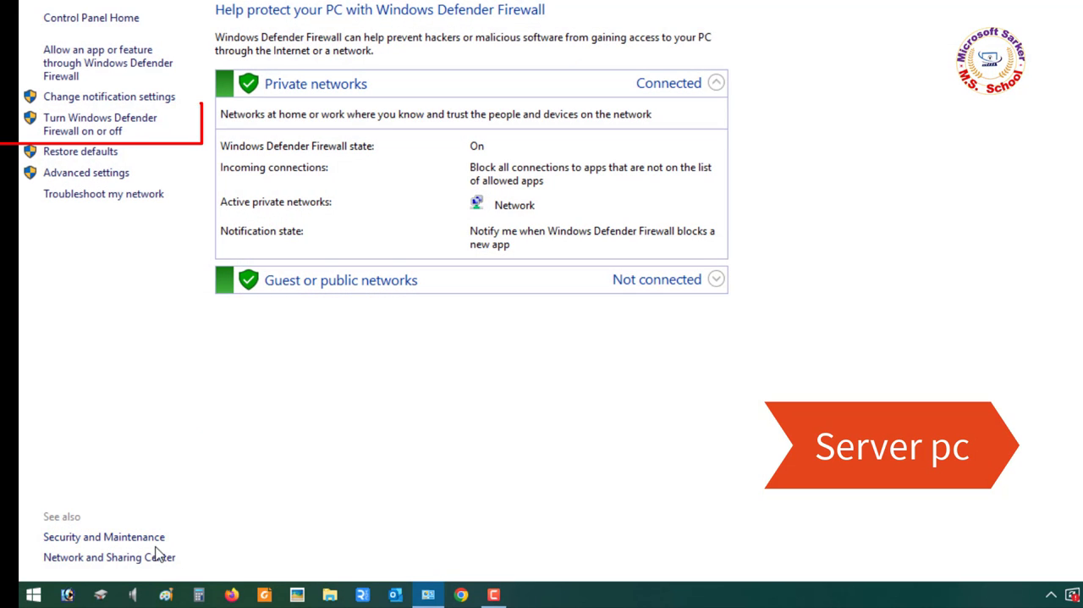
# - Turn Windows Defender Firewall off for private and public networks and close the window
pyautogui.click(65, 127)
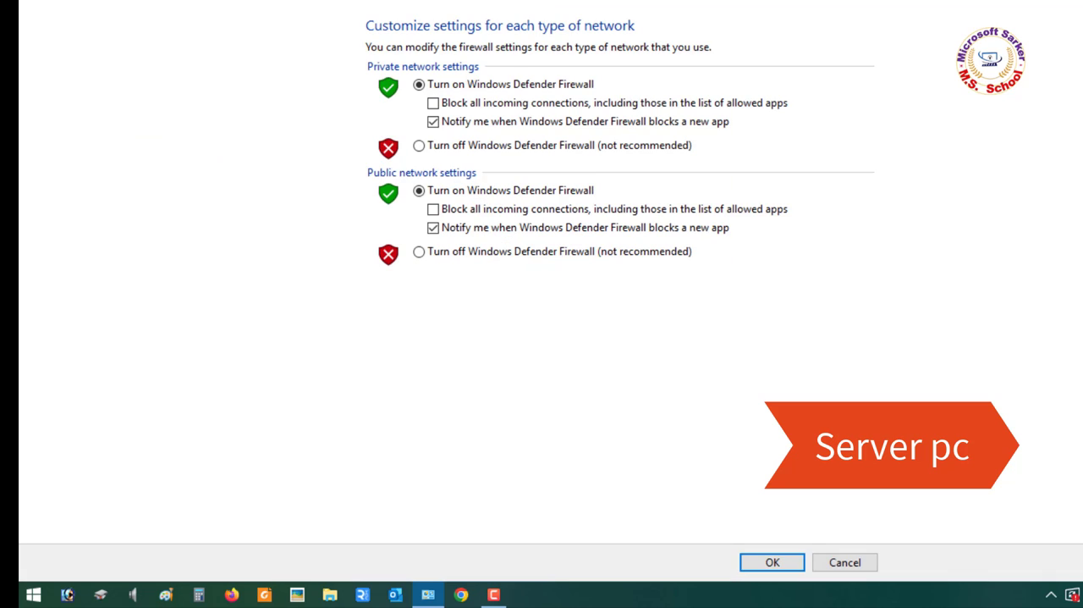
pyautogui.click(420, 147)
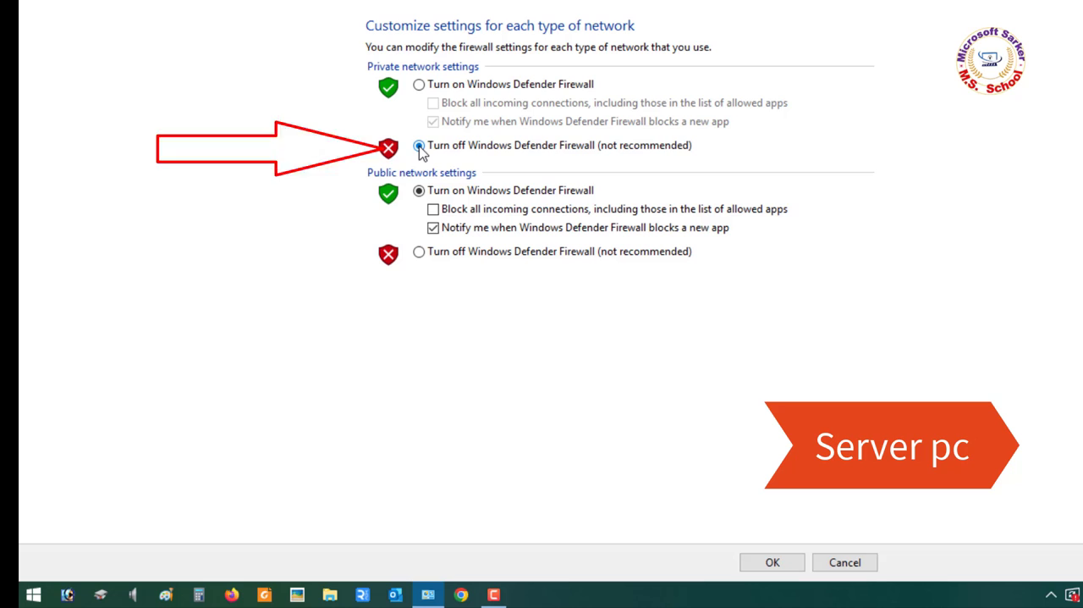
pyautogui.click(419, 251)
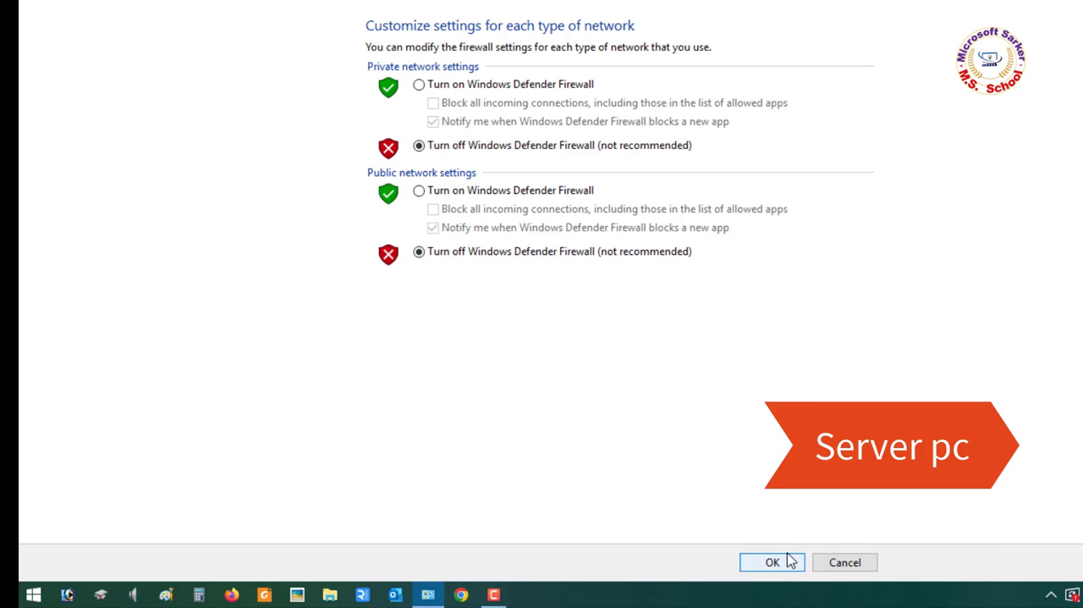
pyautogui.click(691, 566)
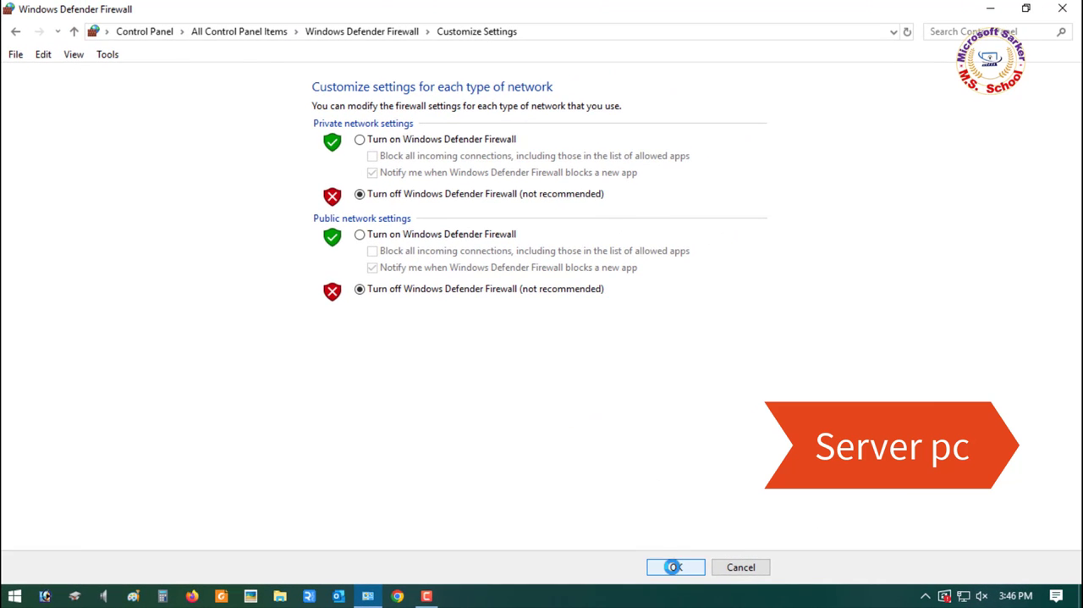
pyautogui.click(1062, 9)
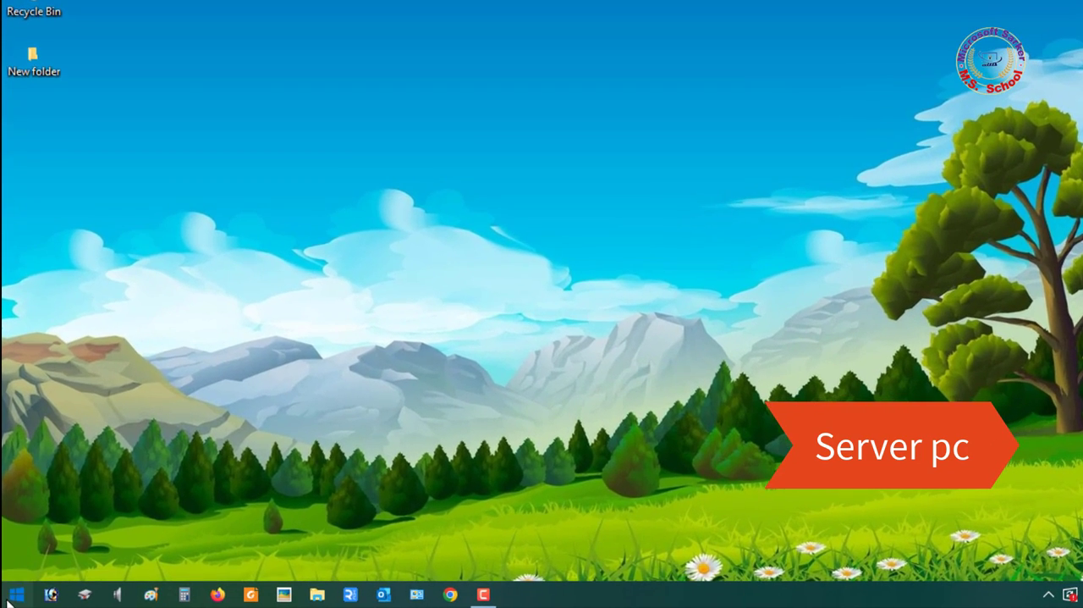
# - Start the Epson InstallNavi.exe installer and accept the license
pyautogui.click(13, 595)
pyautogui.click(23, 560)
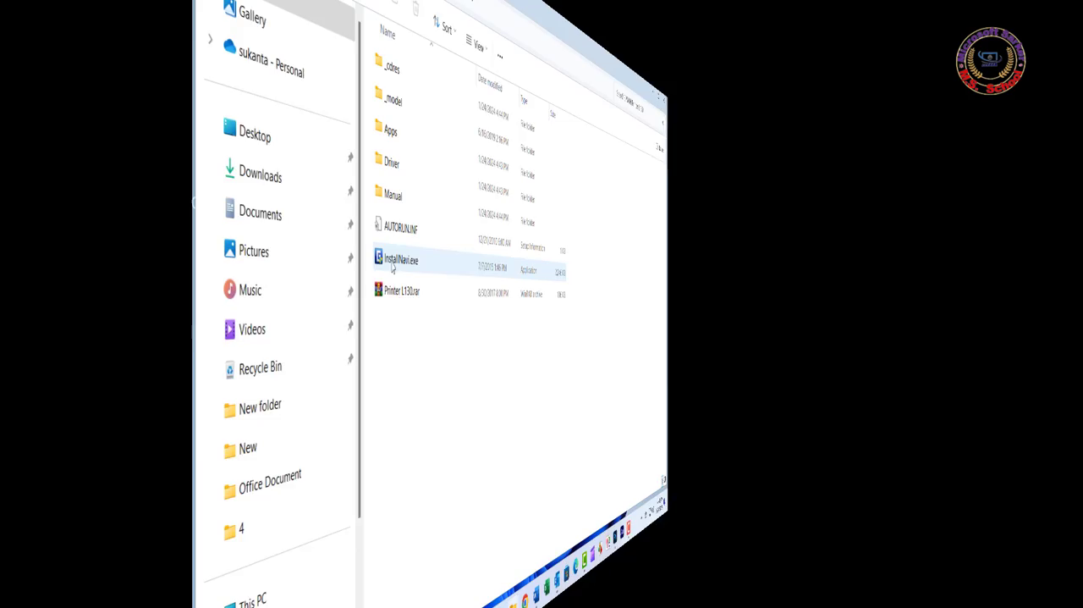
pyautogui.click(226, 276)
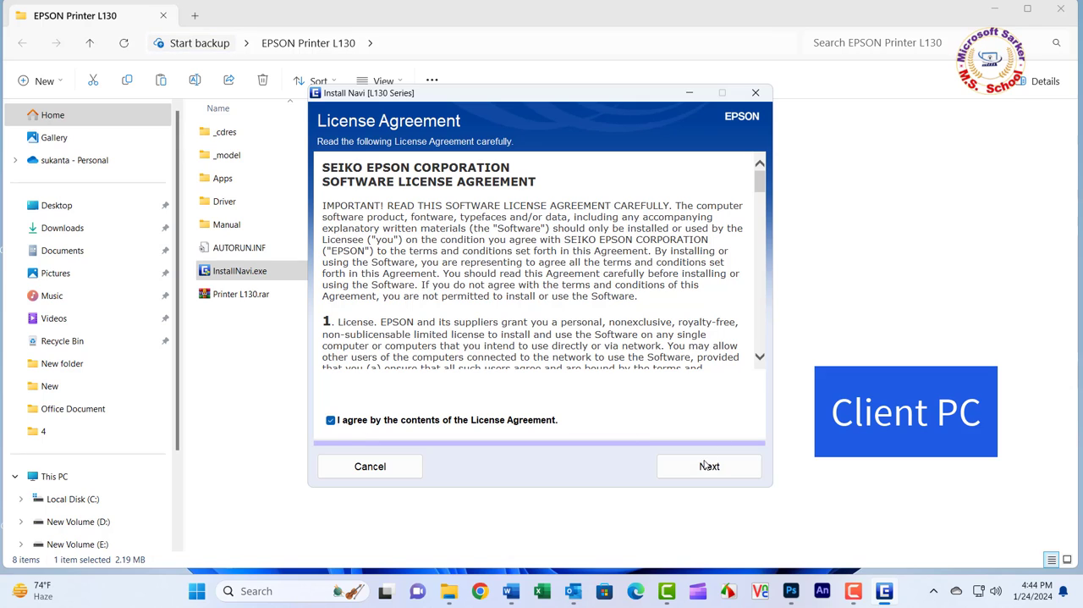
pyautogui.click(703, 465)
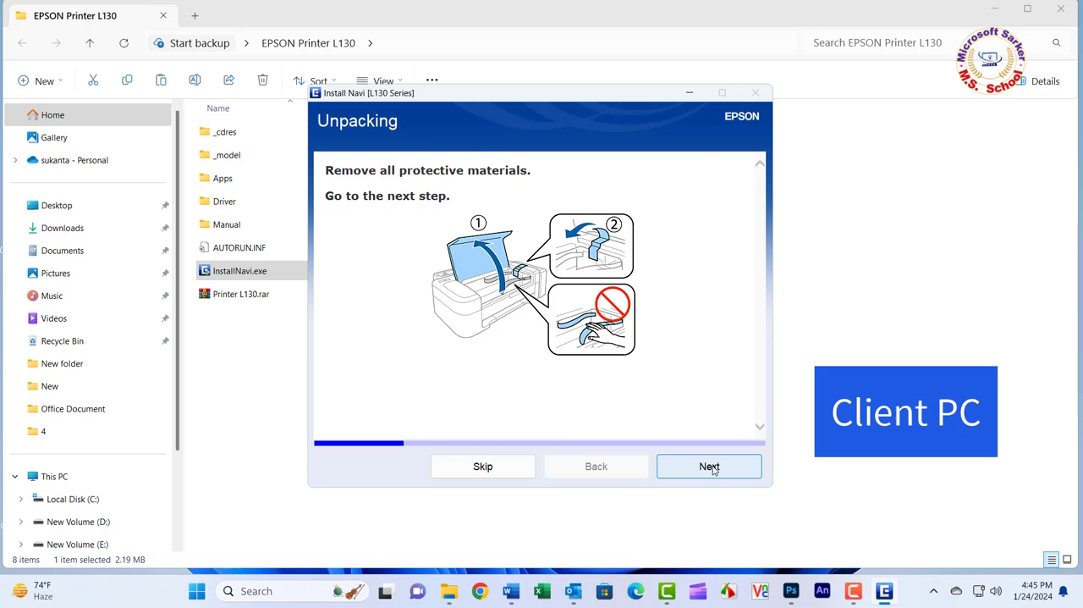
# - Advance through the unpacking, ink filling, power-on and ink charging pages
pyautogui.click(711, 467)
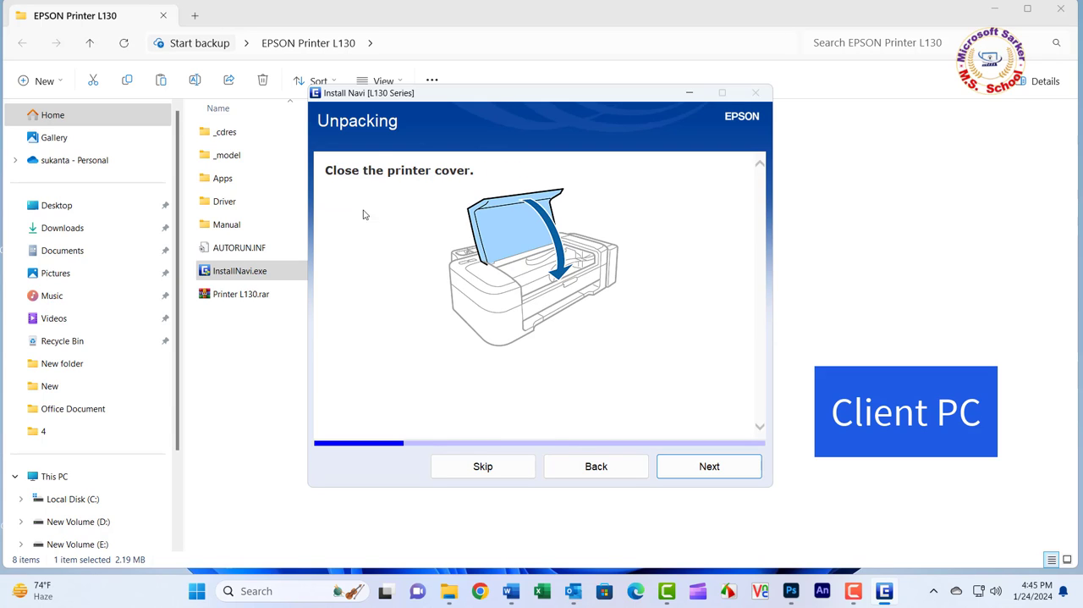
pyautogui.click(697, 472)
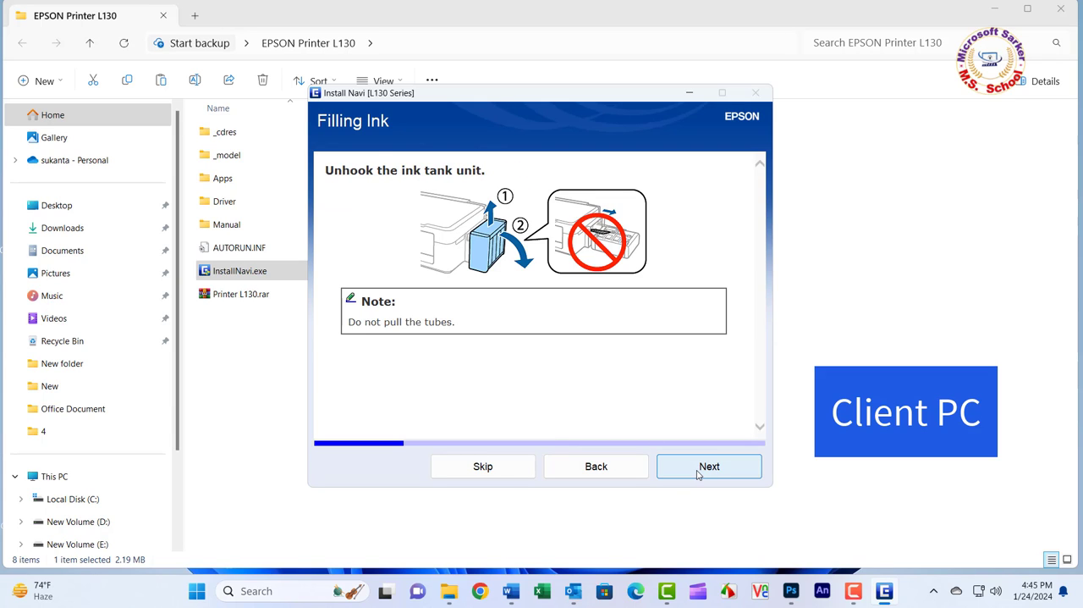
pyautogui.click(698, 474)
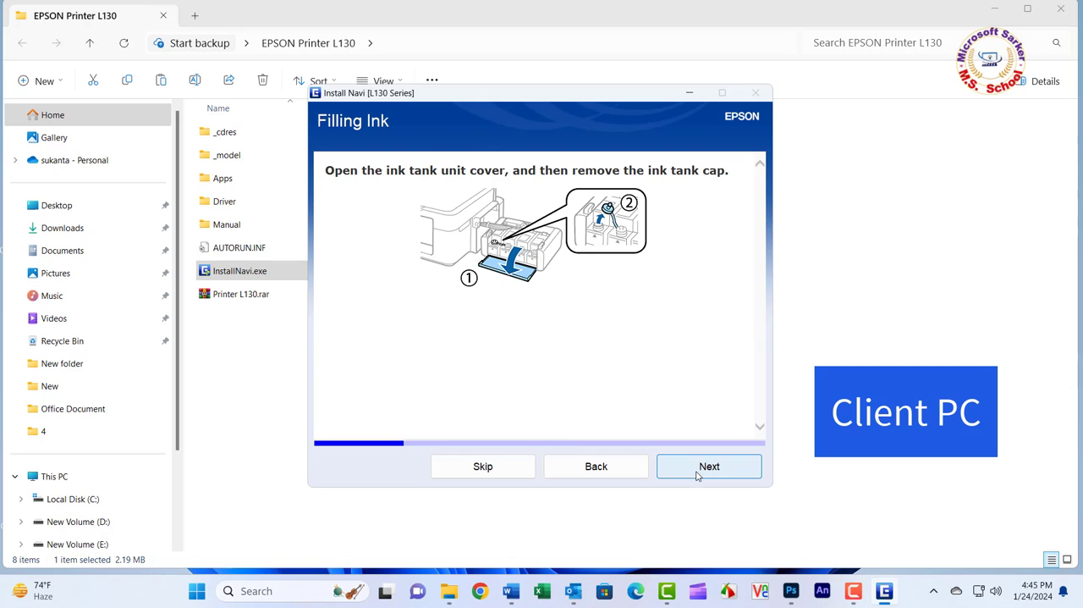
pyautogui.click(701, 471)
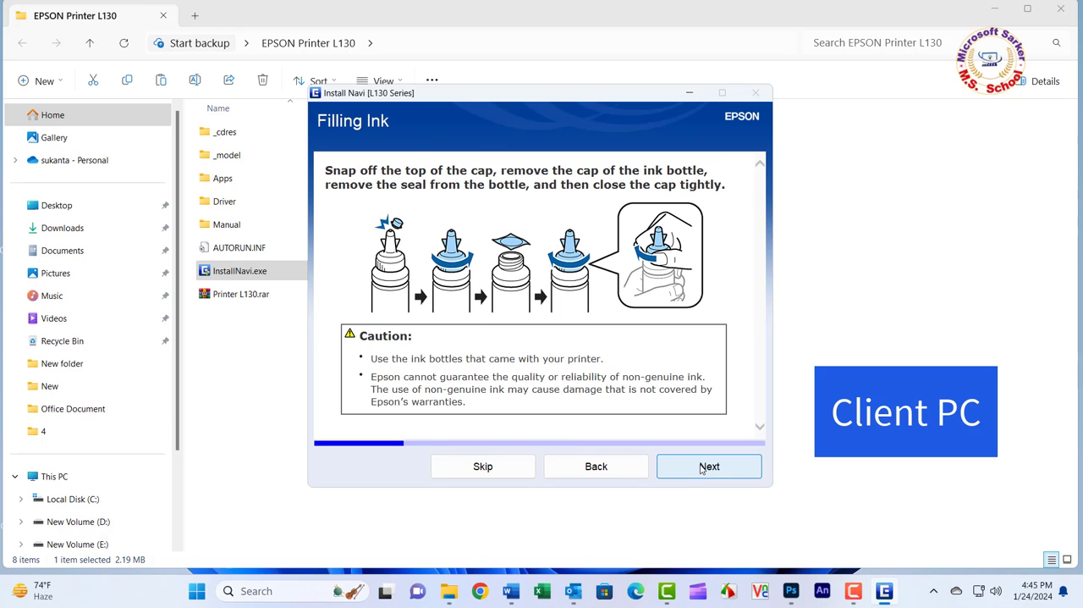
pyautogui.click(701, 470)
pyautogui.click(700, 470)
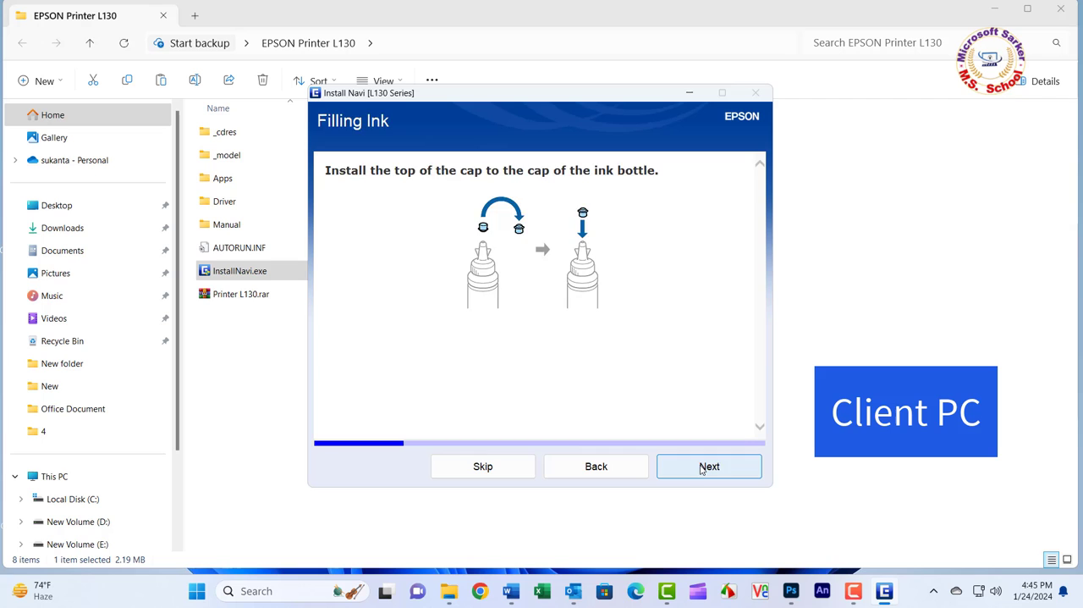
pyautogui.click(700, 471)
pyautogui.click(701, 471)
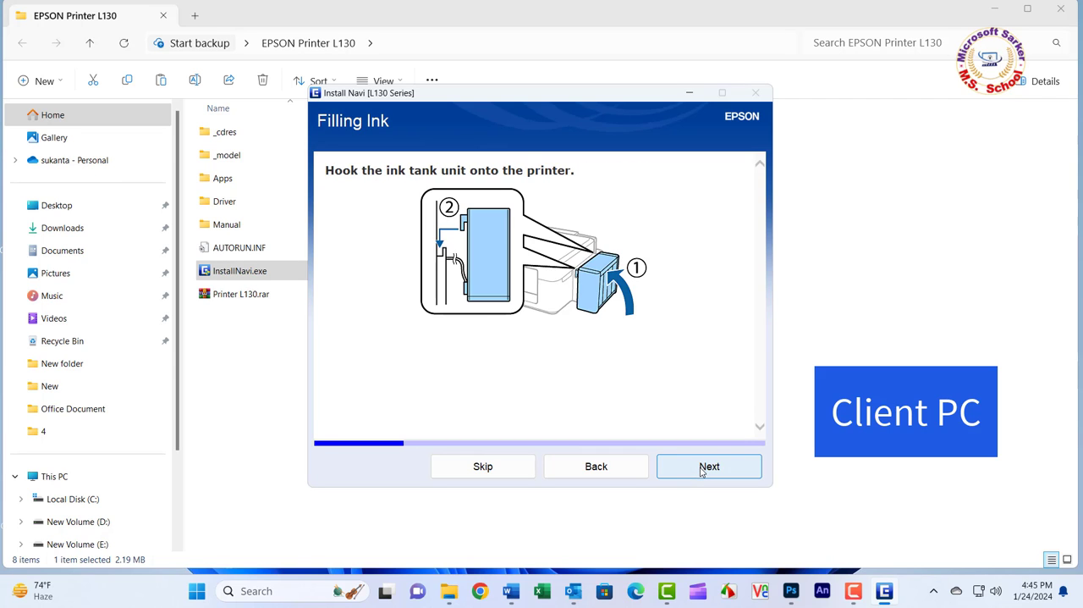
pyautogui.click(701, 471)
pyautogui.click(701, 470)
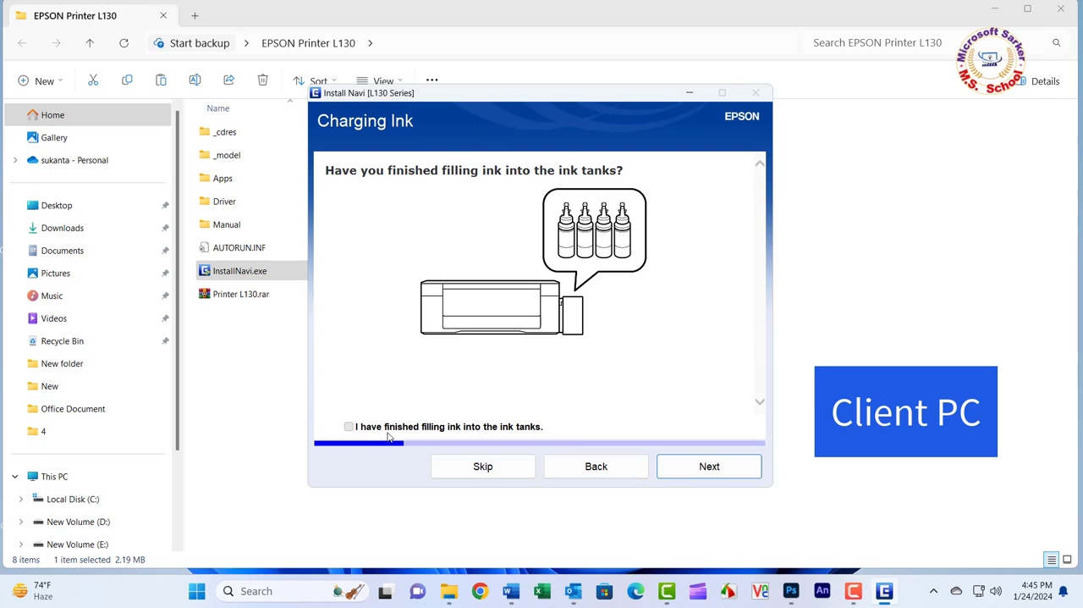
pyautogui.click(725, 472)
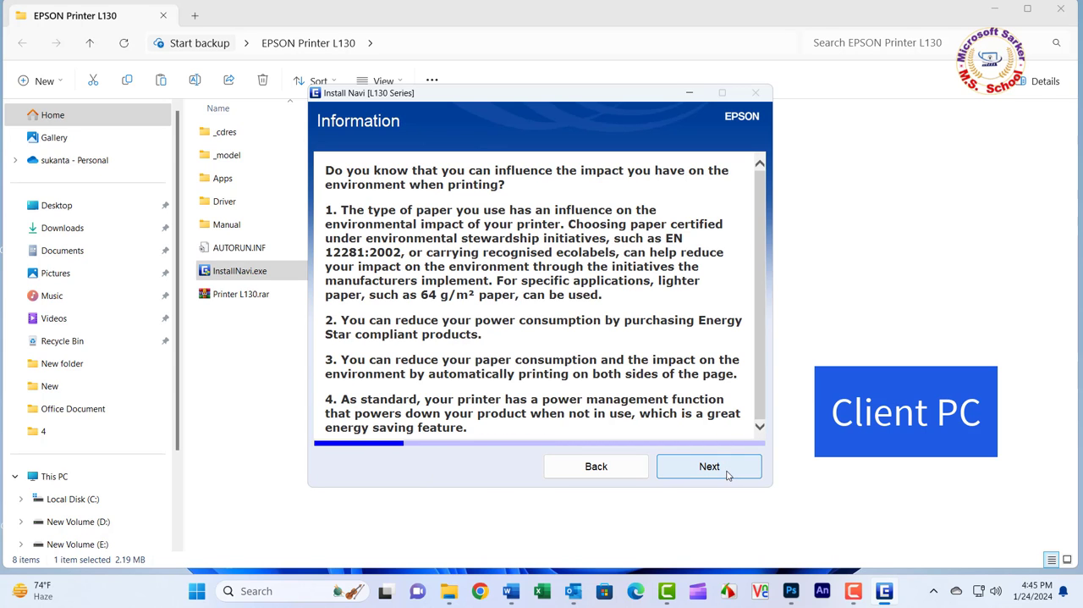
pyautogui.click(725, 470)
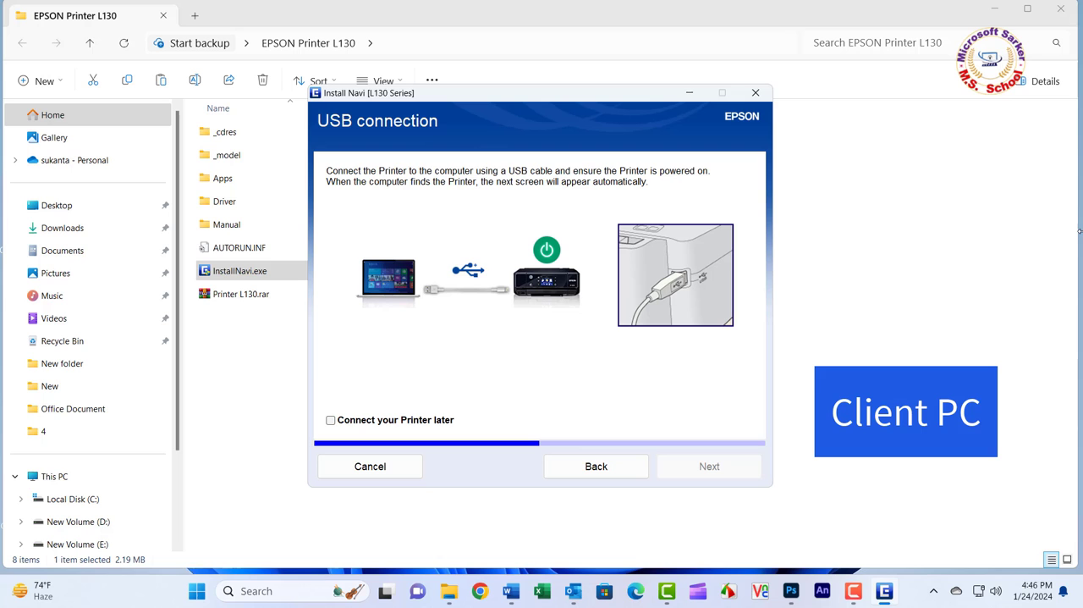
# - Choose 'Connect your Printer later' and finish the L130 software setup
pyautogui.click(368, 421)
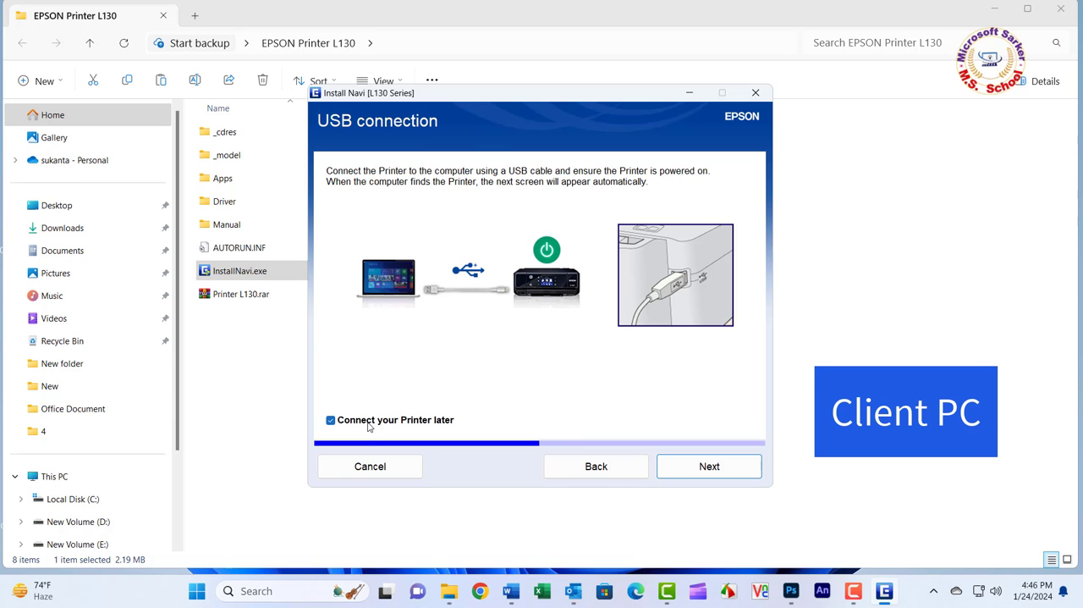
pyautogui.click(756, 473)
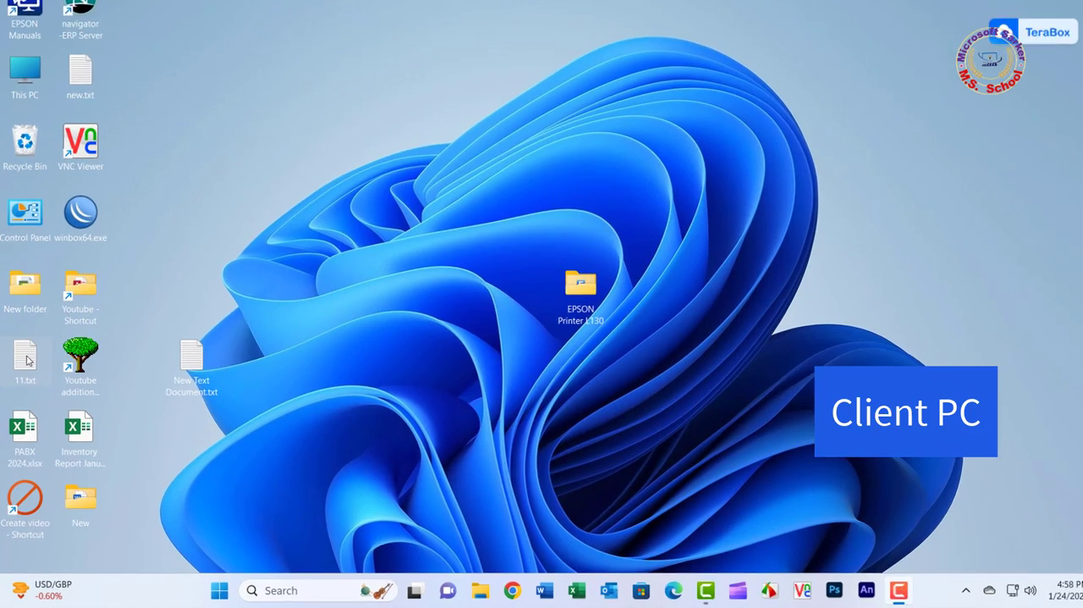
# - From Control Panel reach Printers & scanners and scan for available printers with Add device
pyautogui.press('super')
pyautogui.write('c')
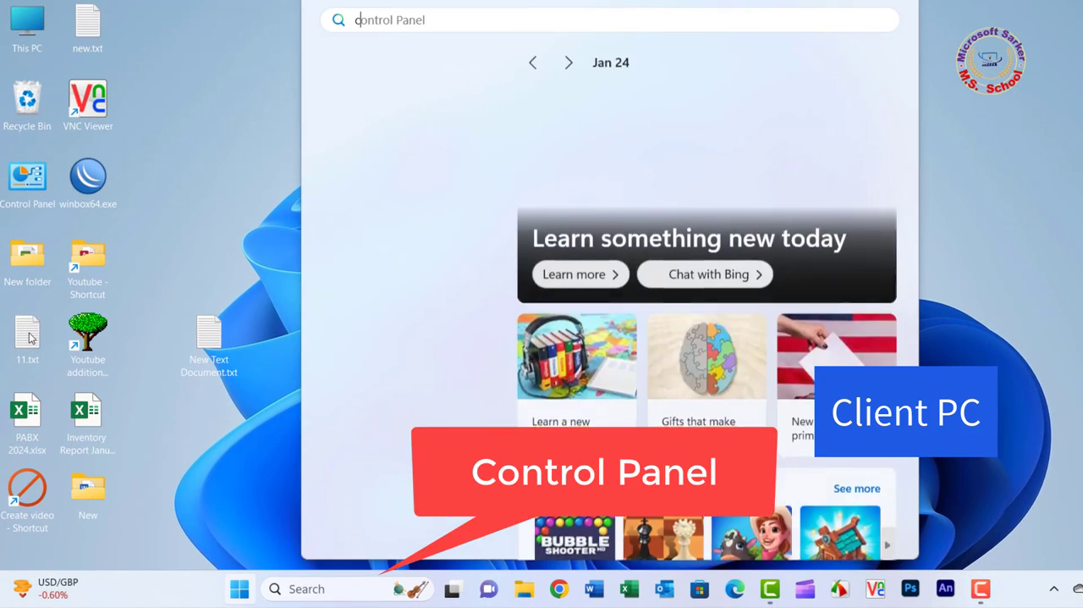
pyautogui.write('ontrol Panelon')
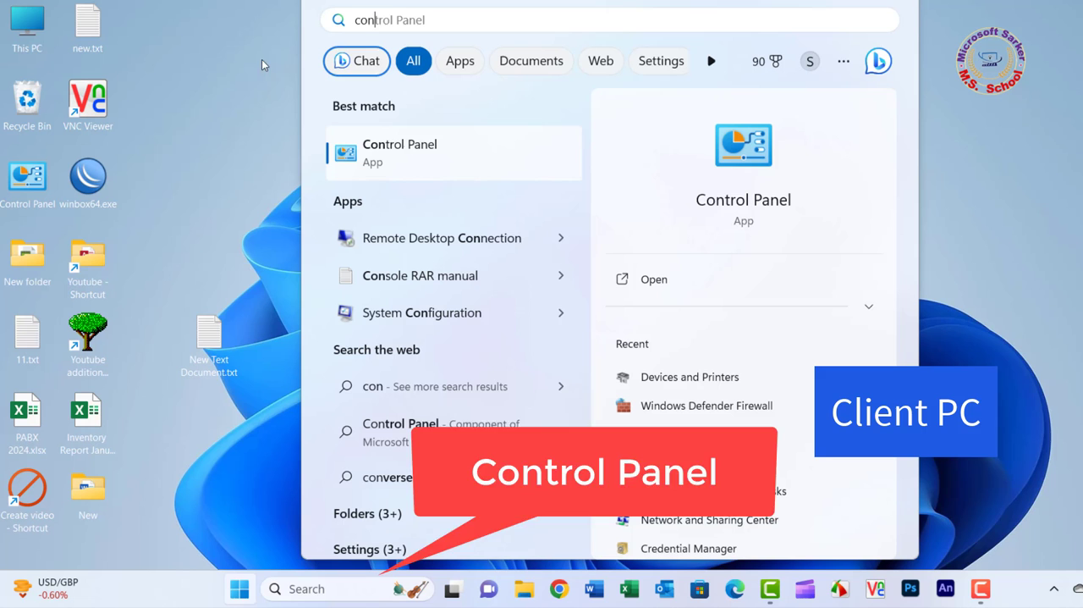
pyautogui.click(404, 154)
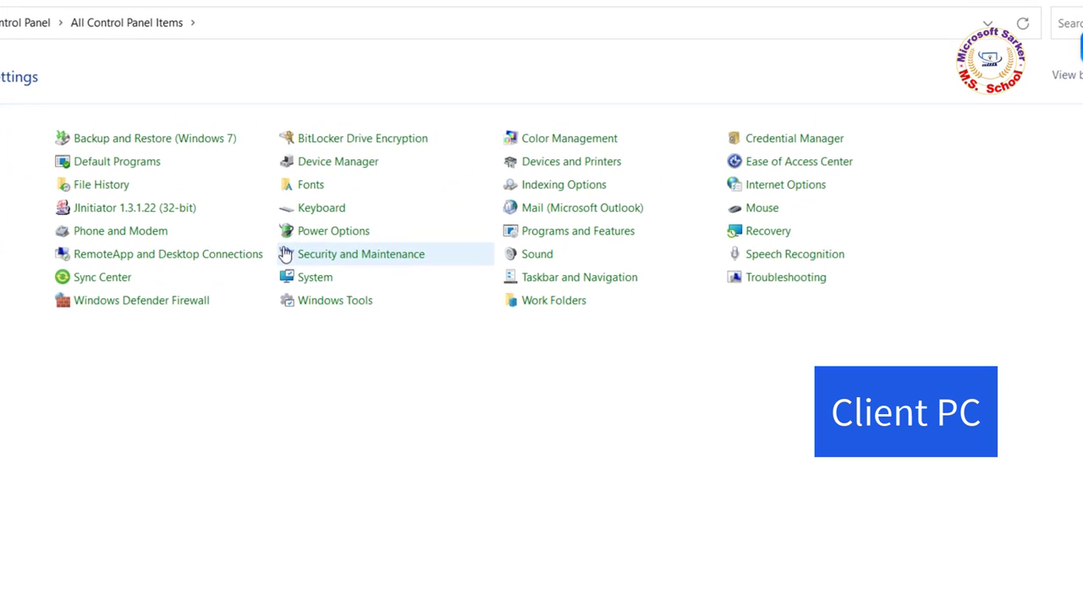
pyautogui.click(599, 173)
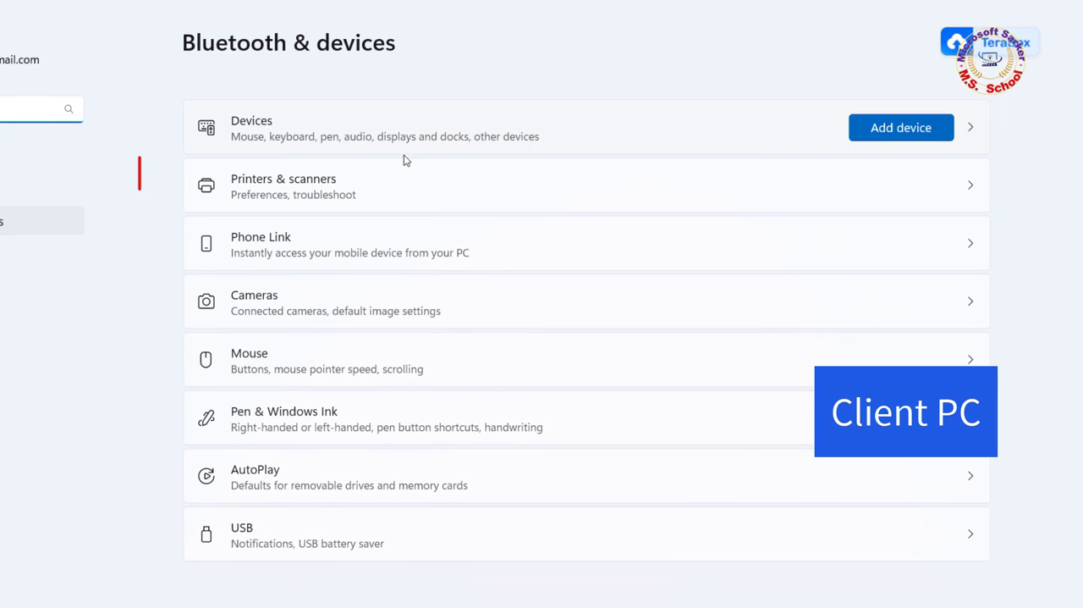
pyautogui.click(352, 196)
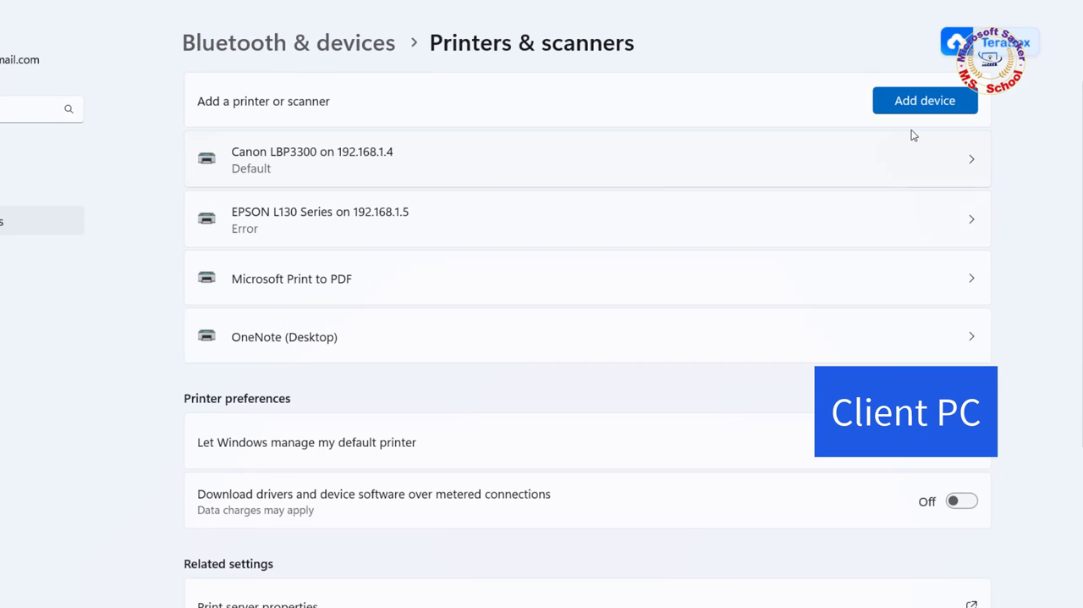
pyautogui.click(925, 108)
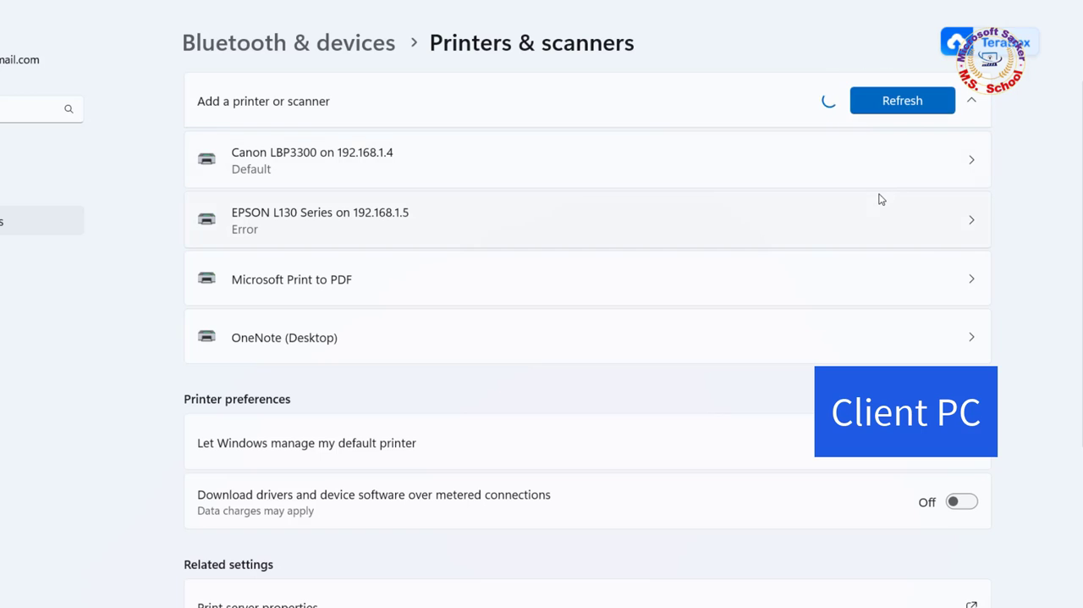
pyautogui.scroll(-2, 880, 199)
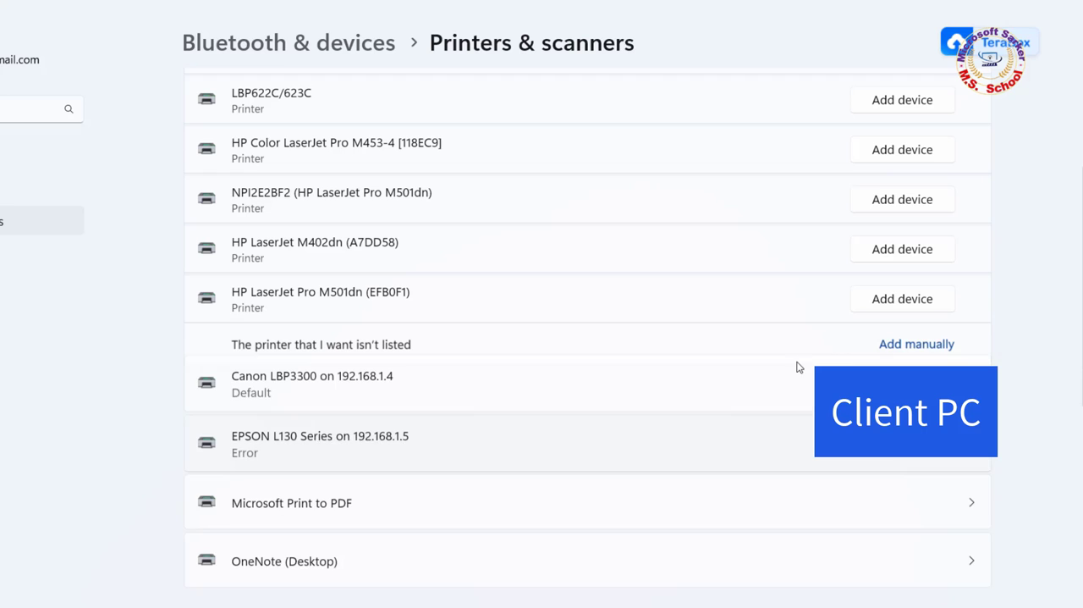
# - Add a shared printer by name, entering \\192.168.1.5\EPSON L130 Series
pyautogui.click(928, 354)
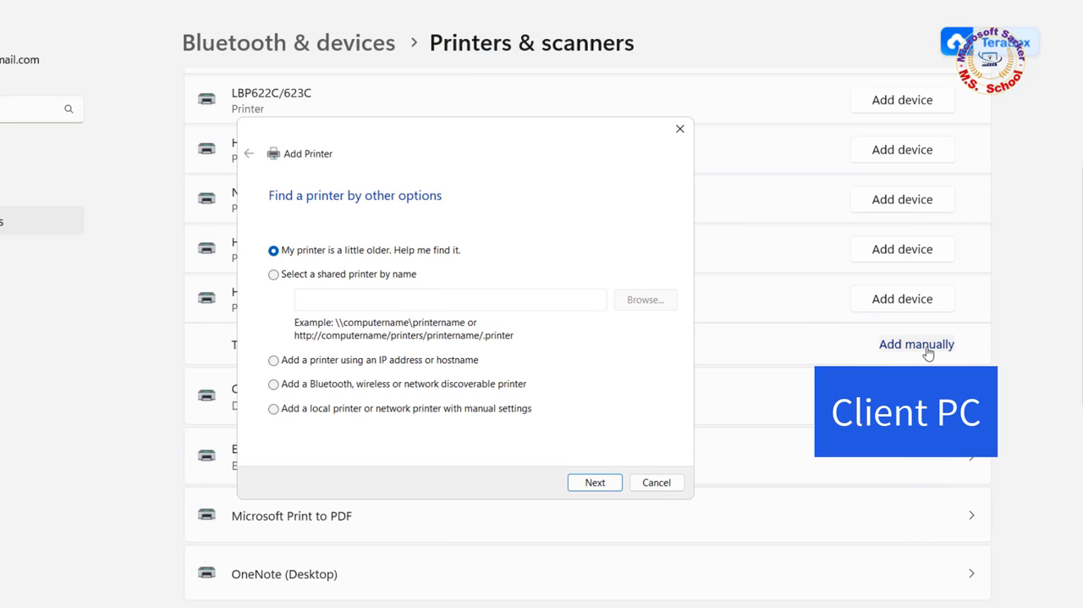
pyautogui.click(359, 275)
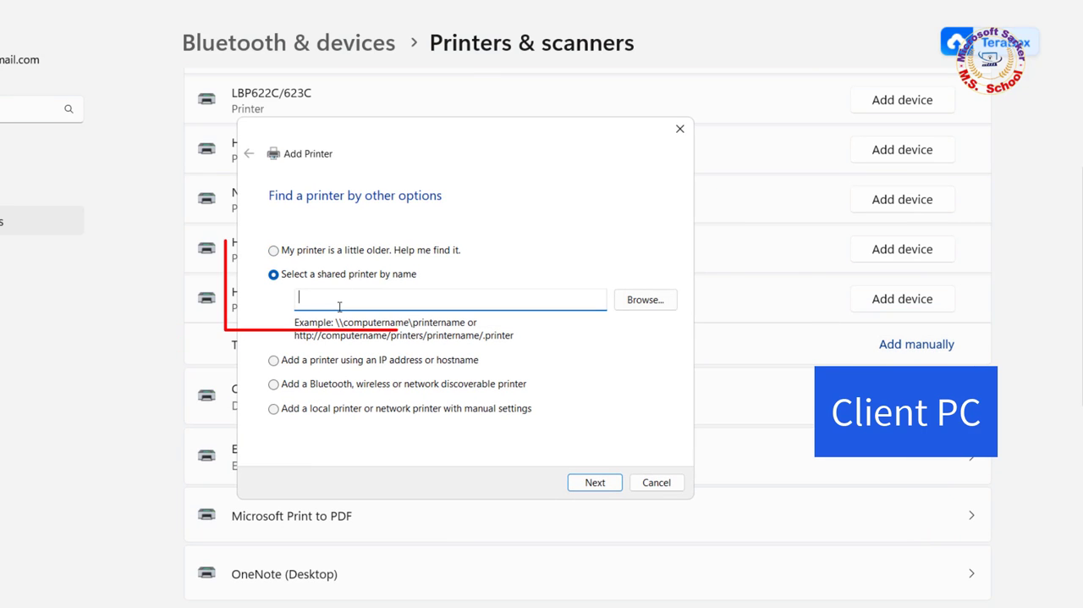
pyautogui.write('\\\\')
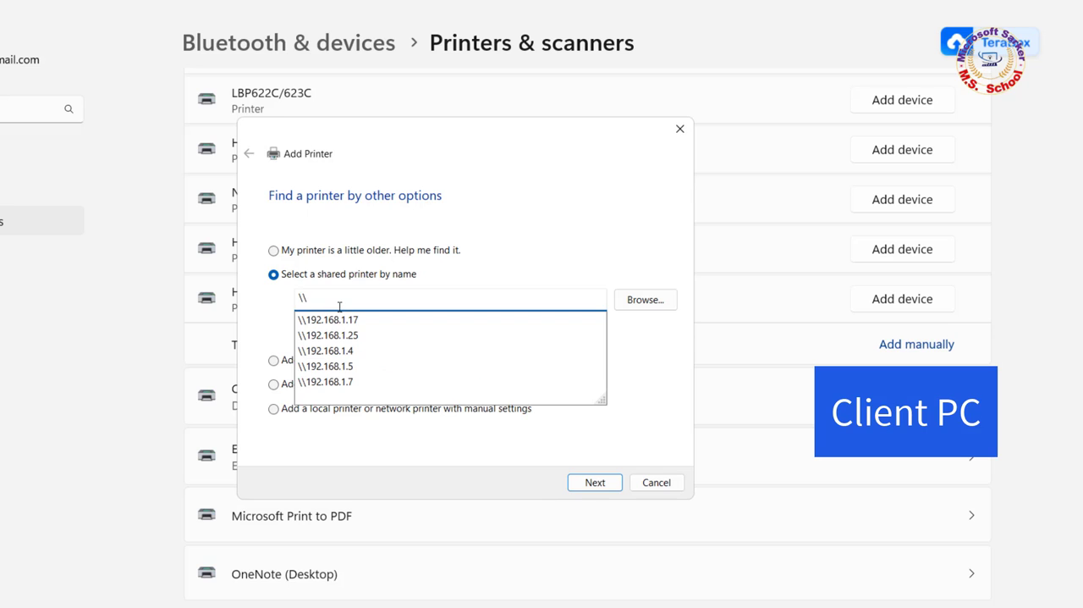
pyautogui.click(356, 365)
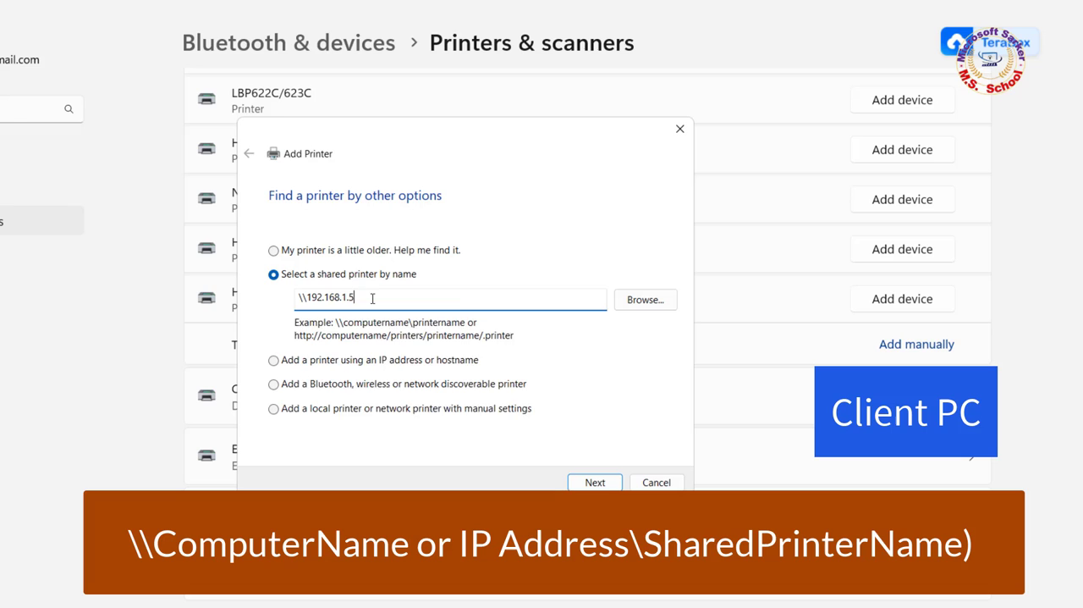
pyautogui.write('\\')
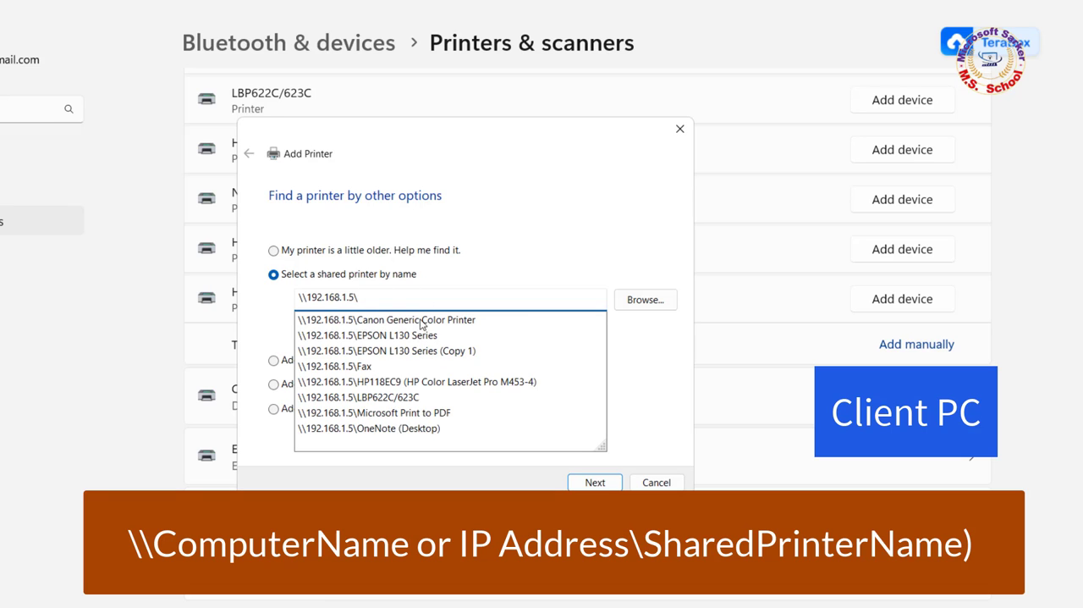
pyautogui.click(381, 336)
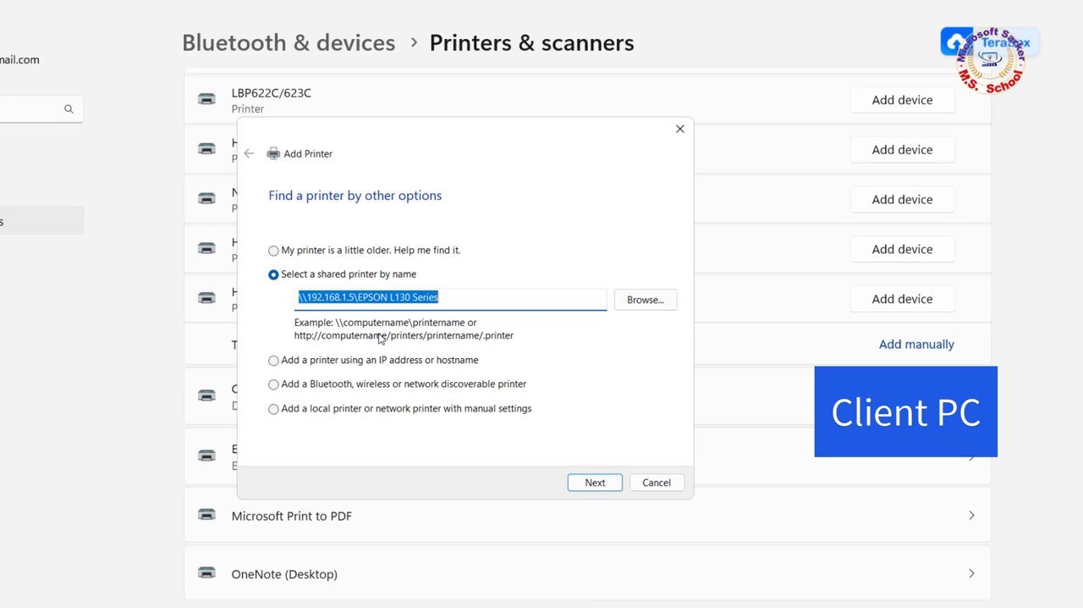
pyautogui.click(451, 299)
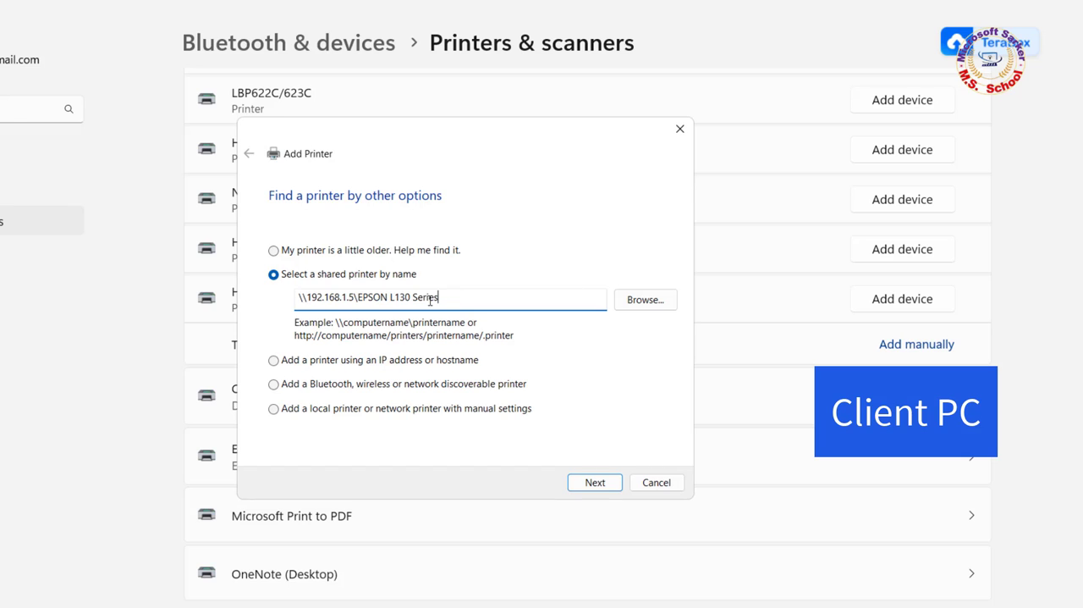
pyautogui.moveTo(440, 299); pyautogui.dragTo(353, 300)
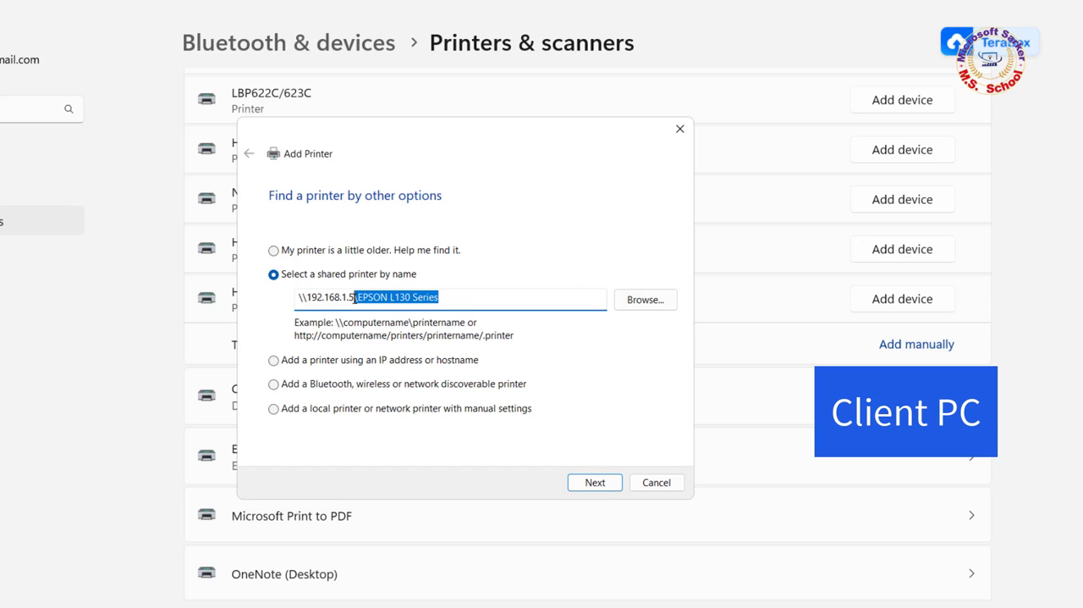
# - Connect to the EPSON L130 Series and finish with 'Set as the default printer' ticked
pyautogui.click(596, 484)
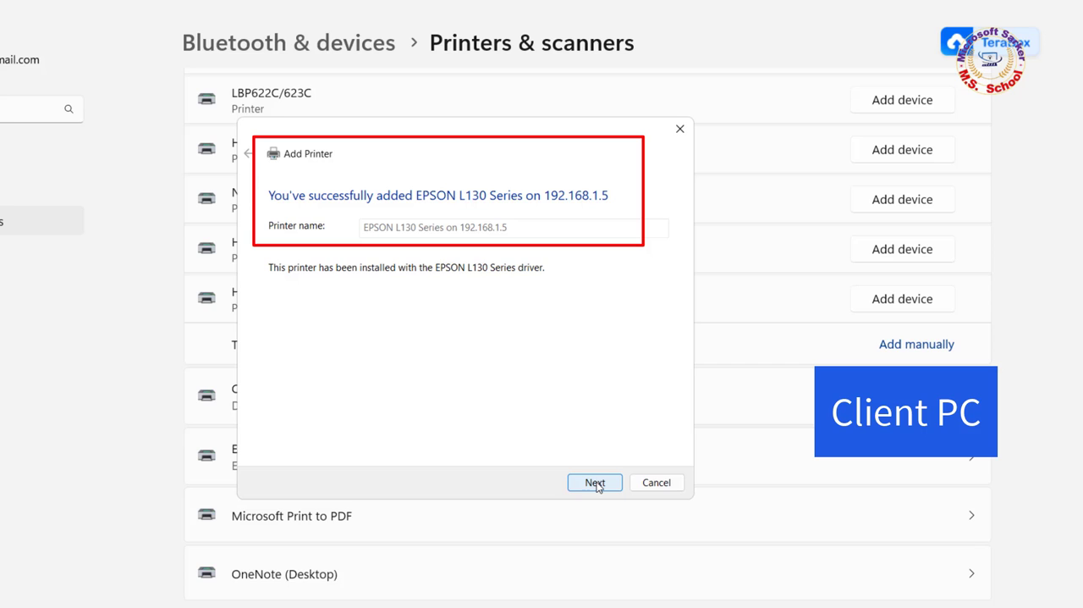
pyautogui.click(654, 438)
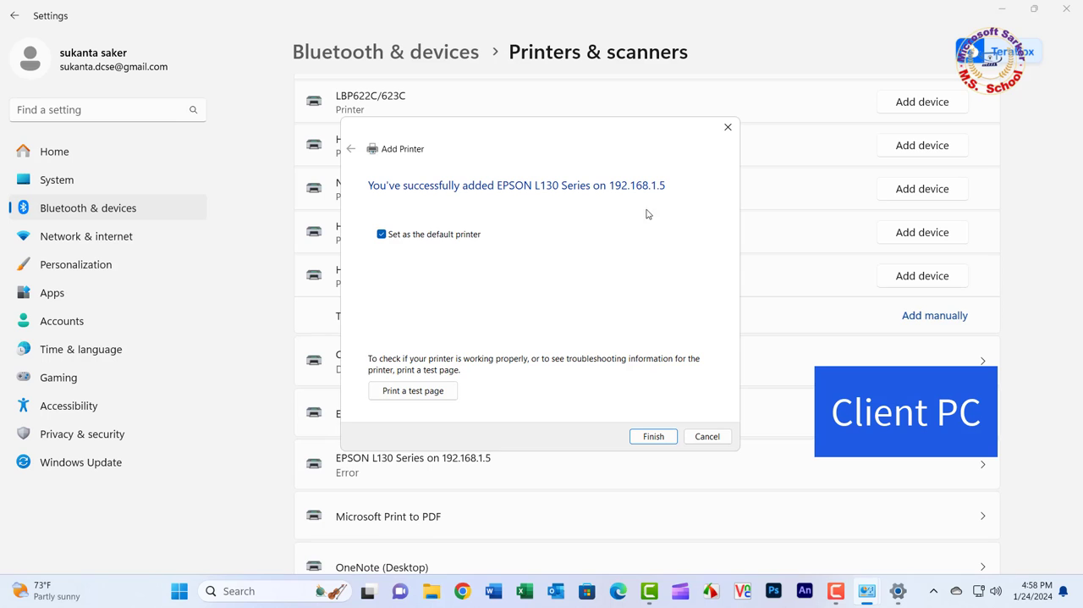
pyautogui.click(653, 437)
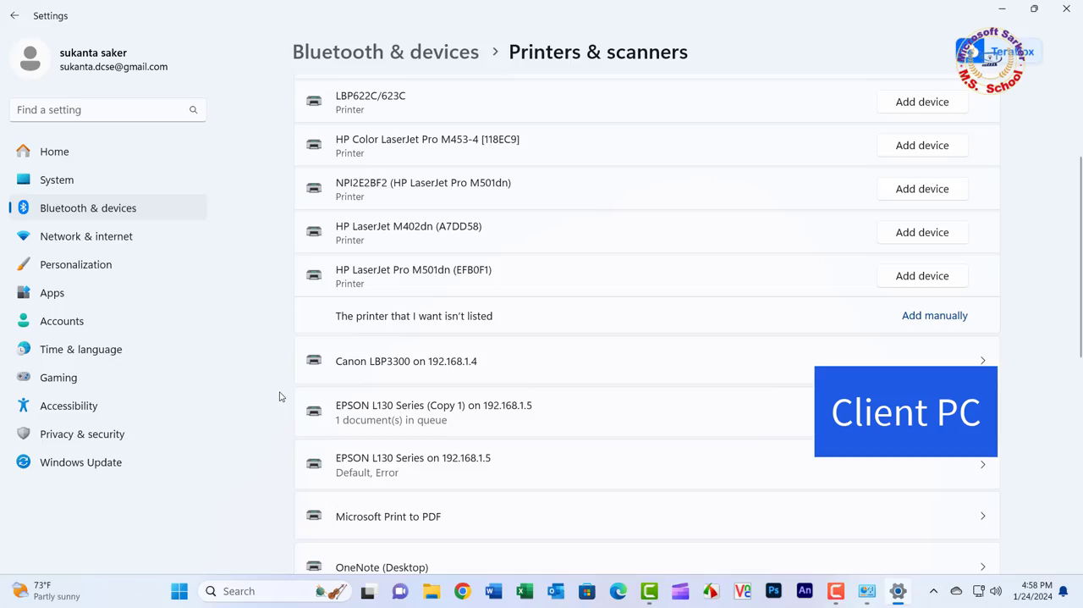